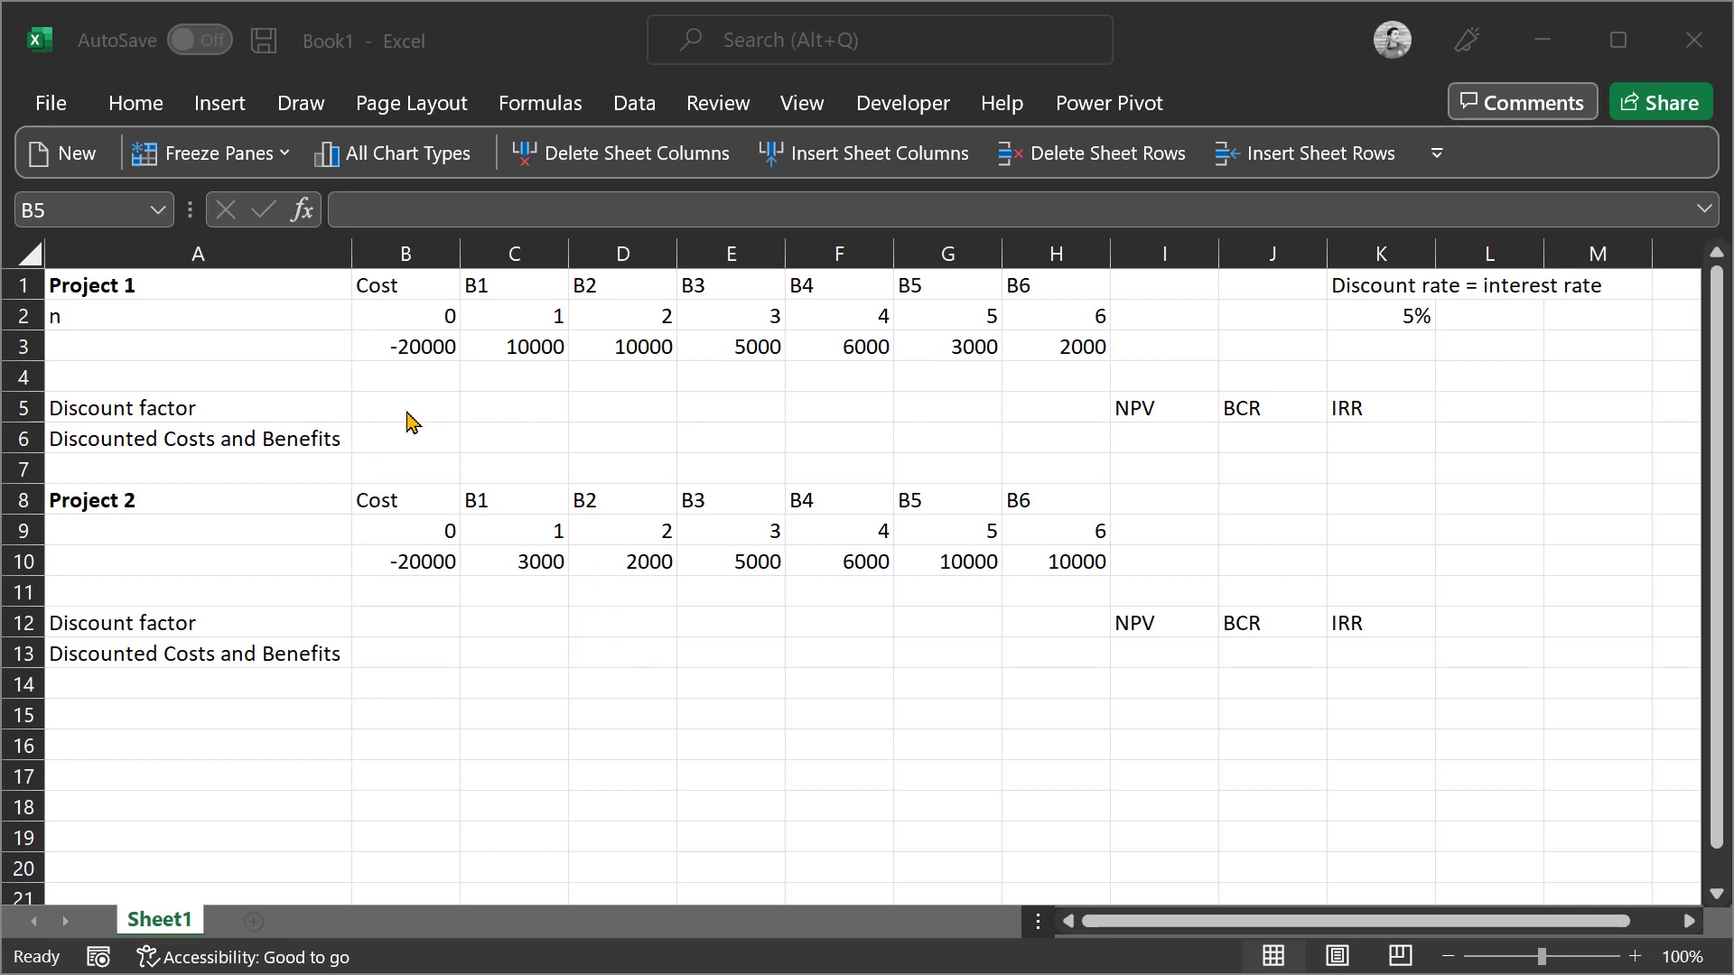
# Enter =1/(1+$K$2)^B2 in B5 as Project 1's year-0 discount factor, showing 1
pyautogui.click(404, 418)
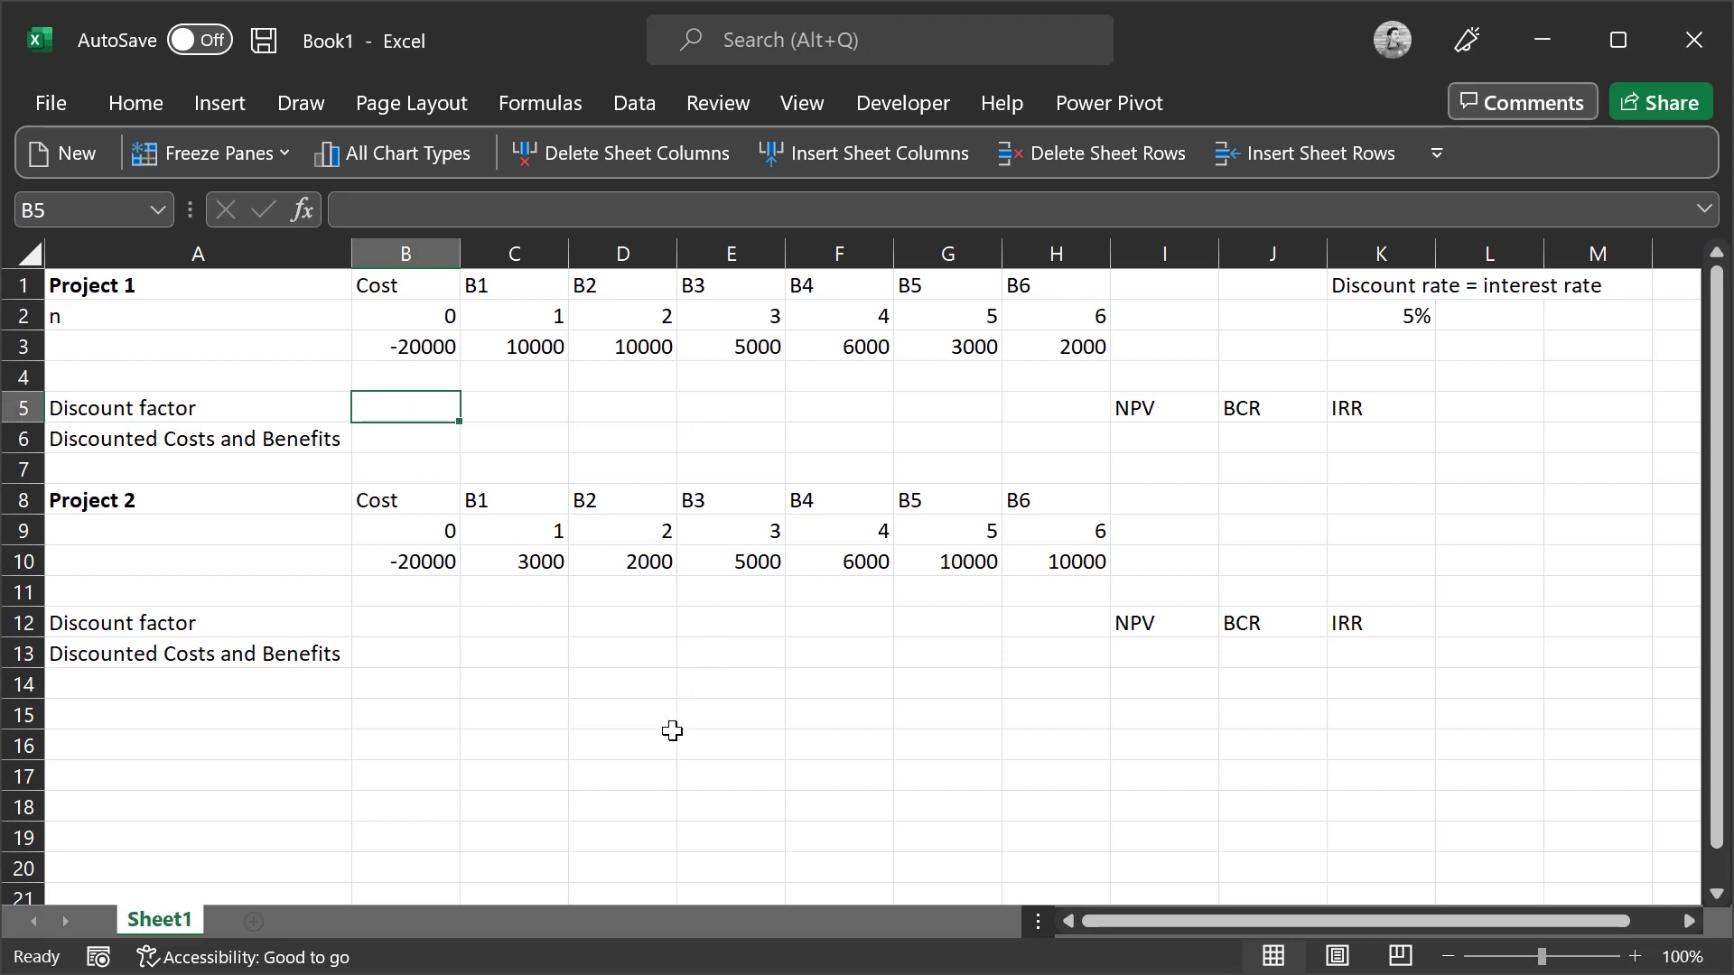
pyautogui.write('=1')
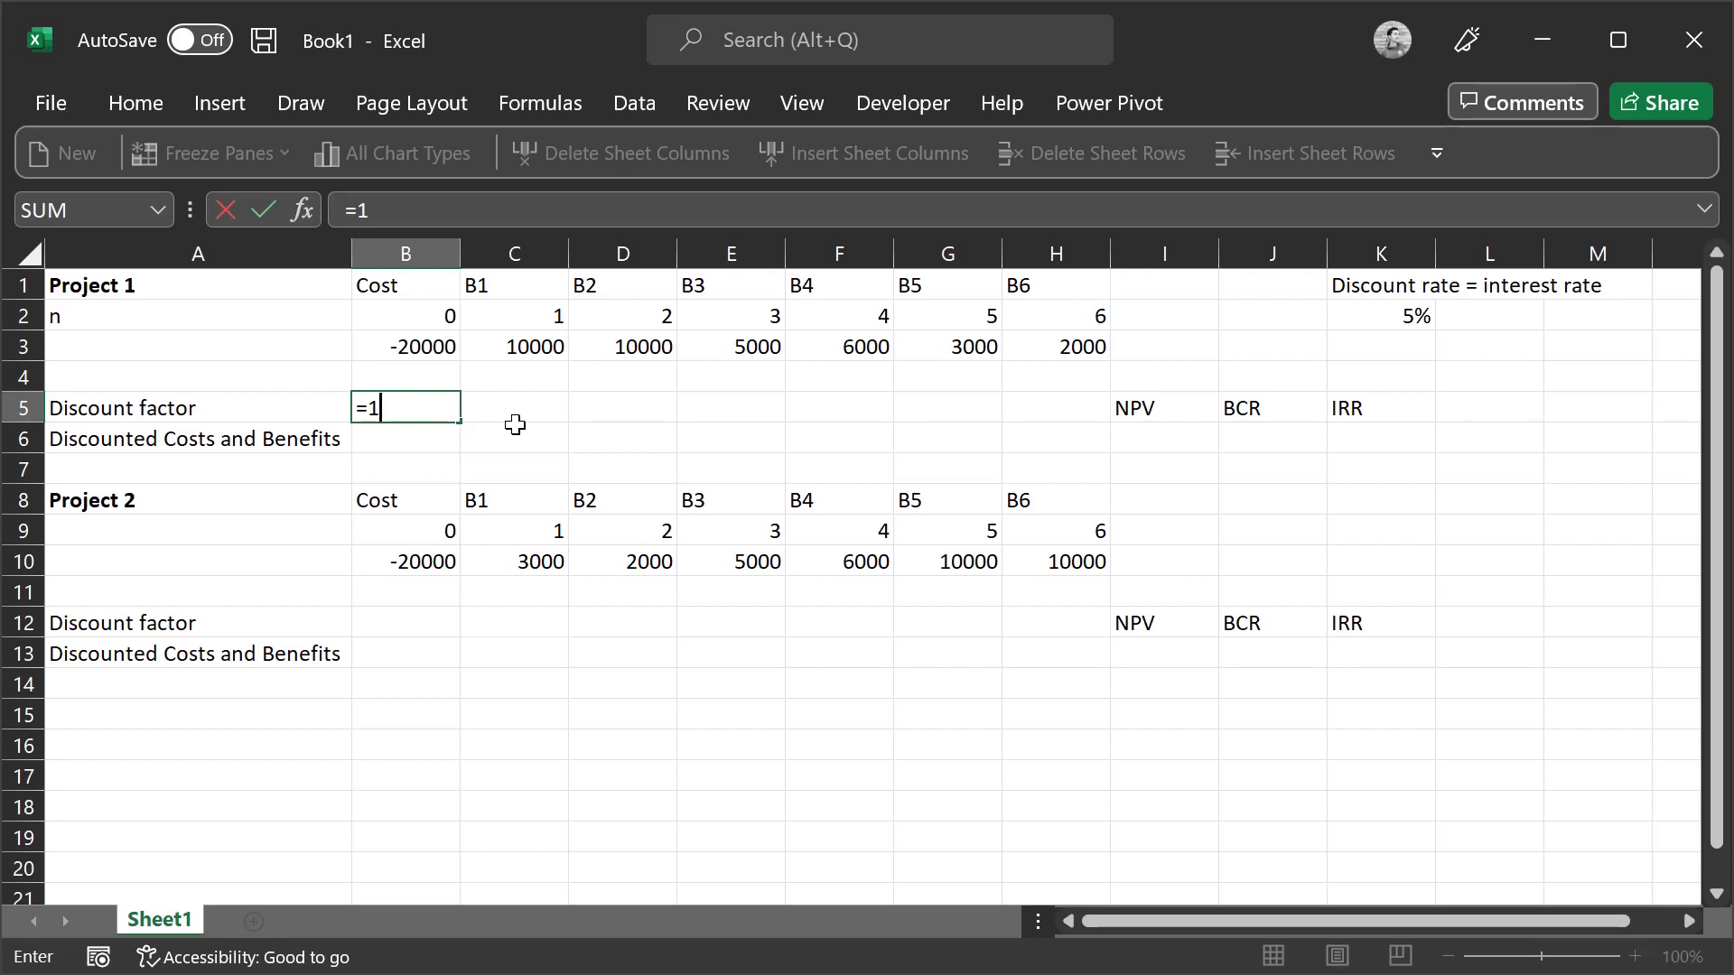
pyautogui.write('/(1+')
pyautogui.click(1398, 319)
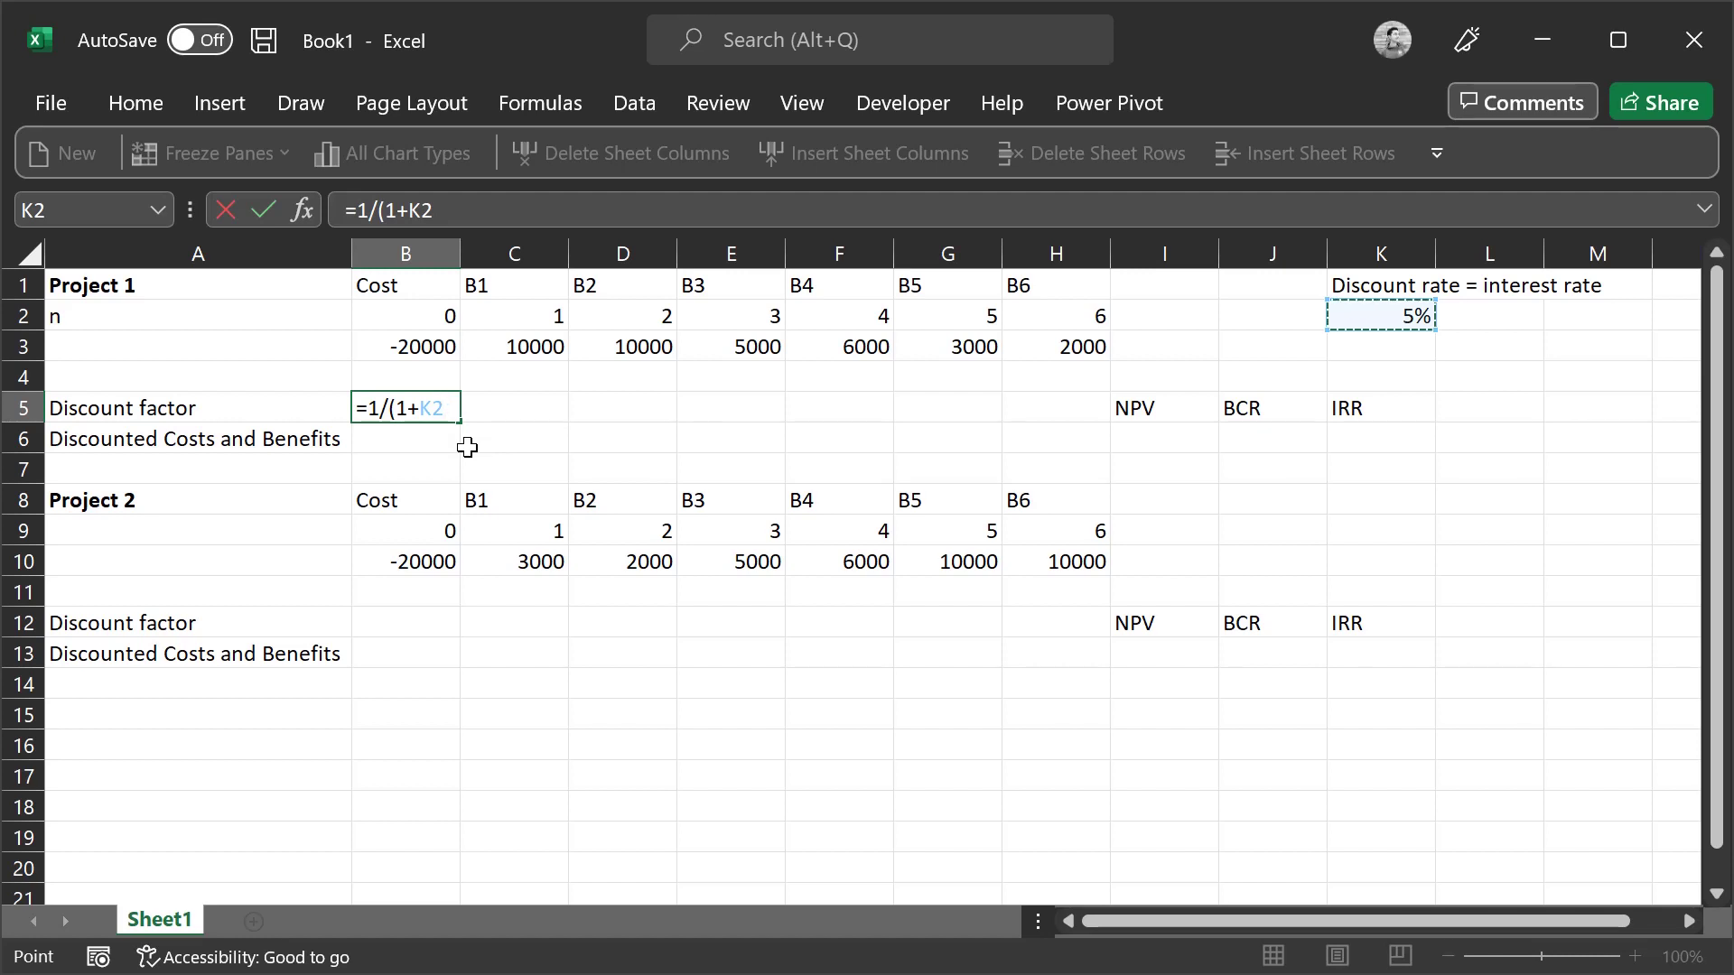
pyautogui.press('F4')
pyautogui.write(')^')
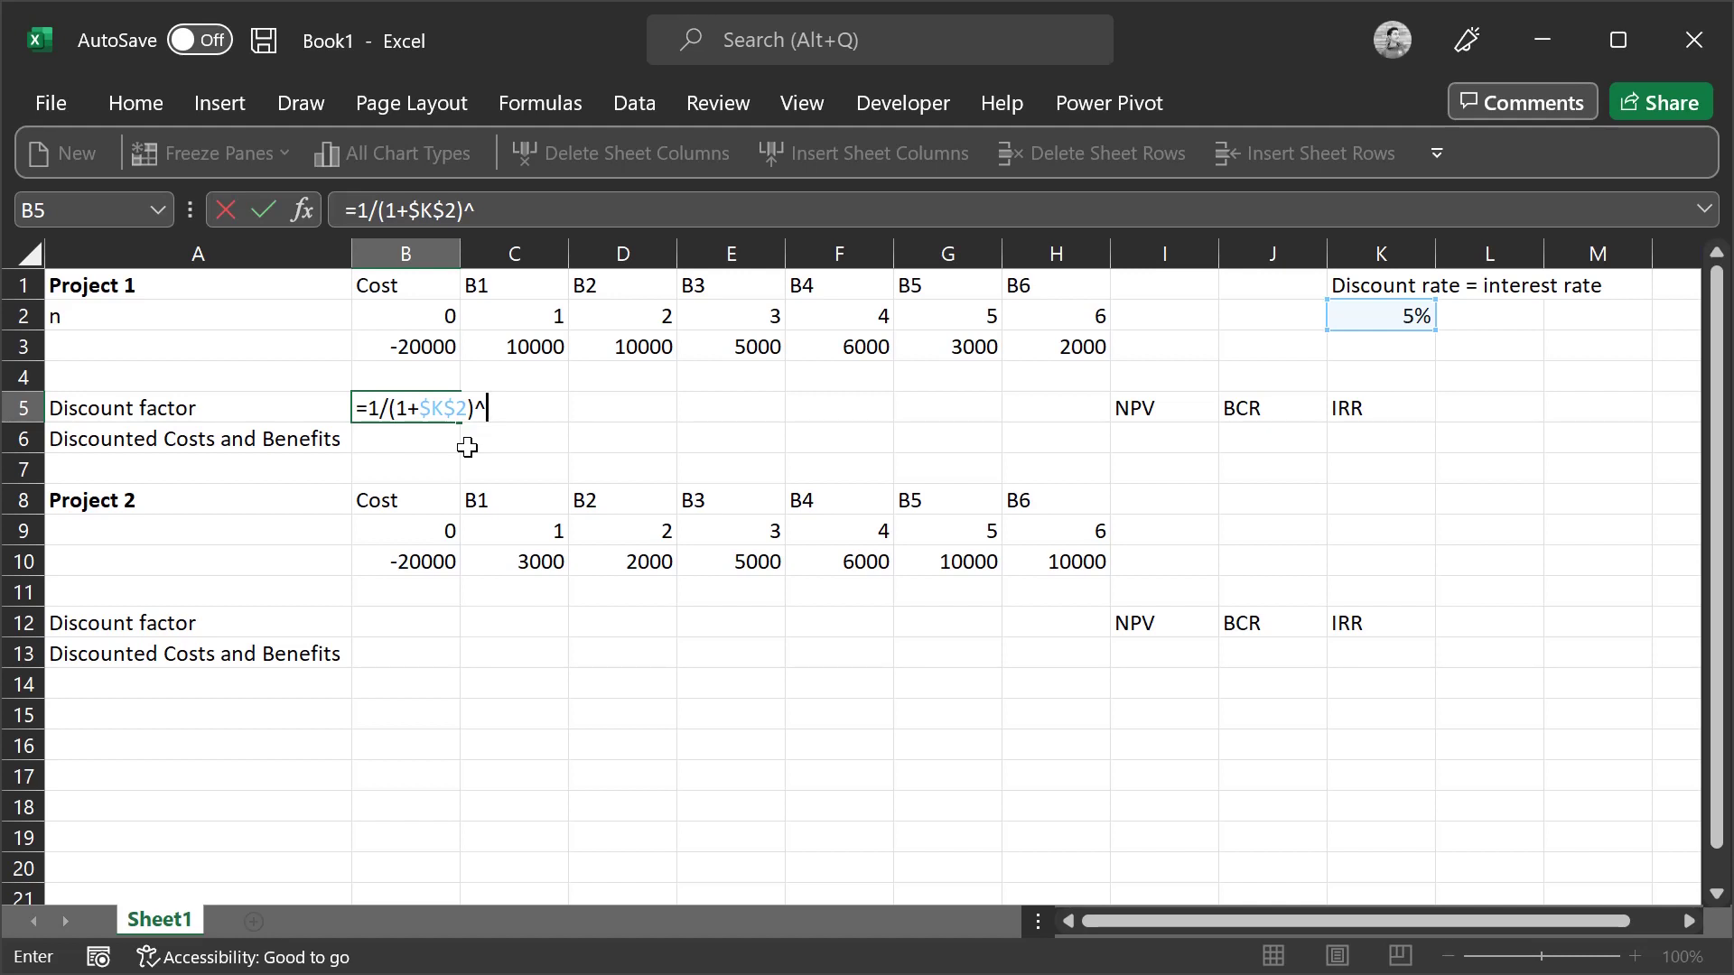
pyautogui.click(418, 313)
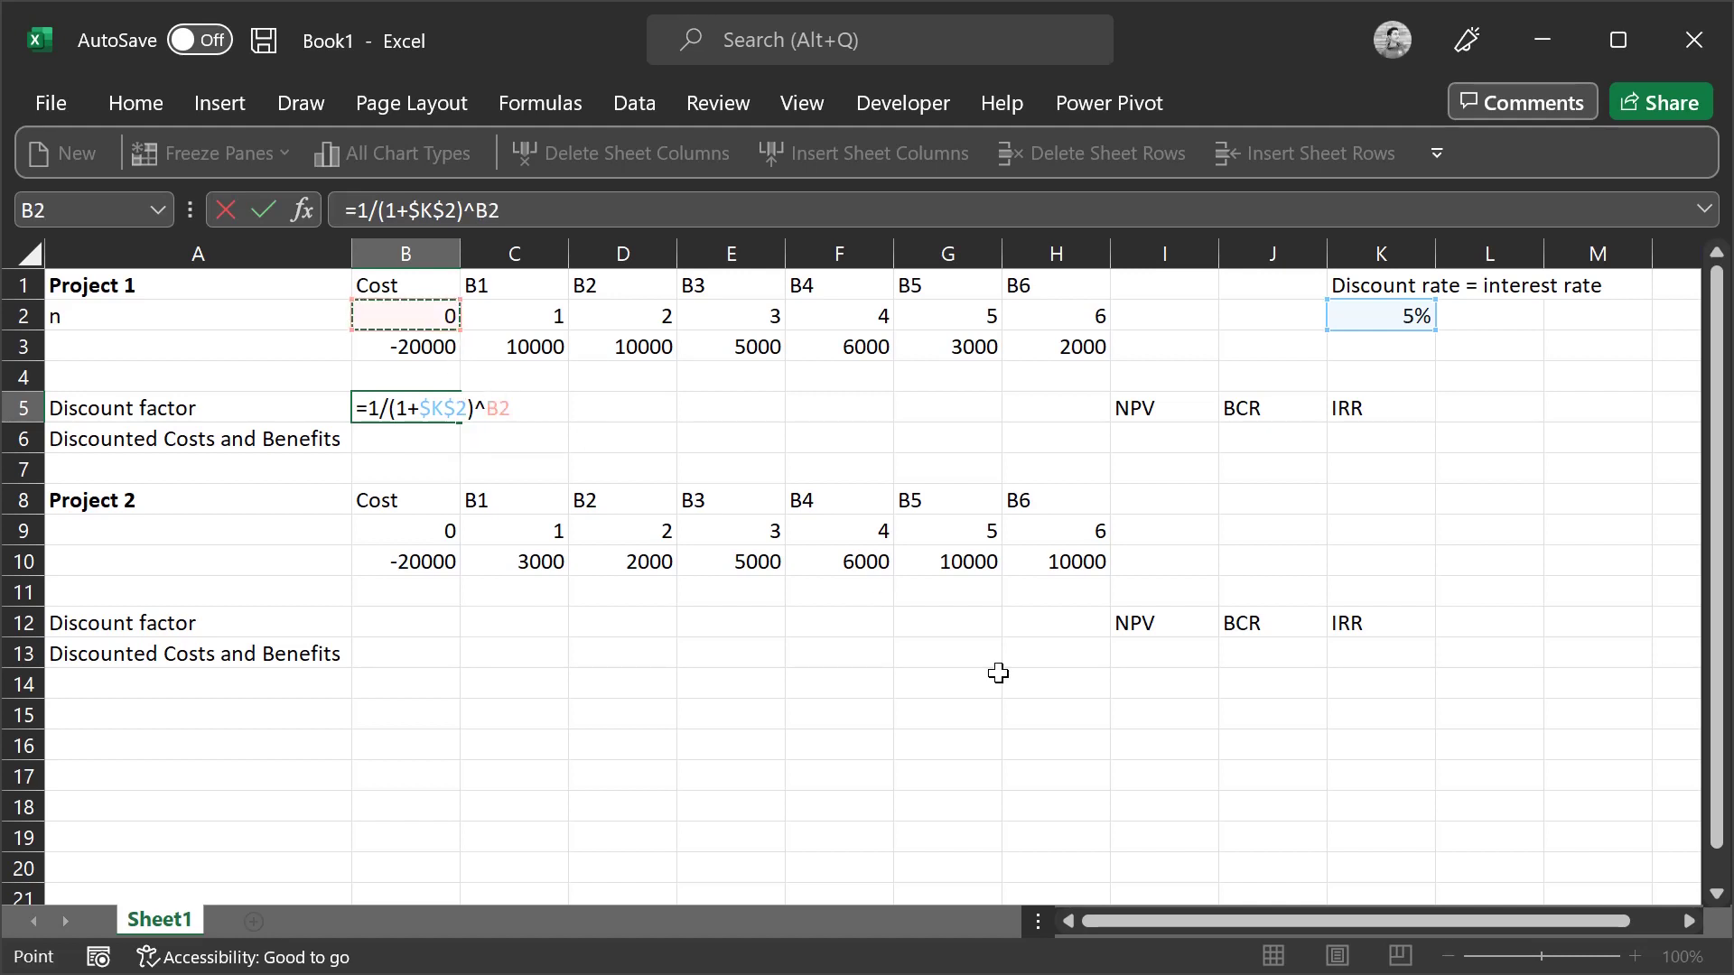
pyautogui.press('Return')
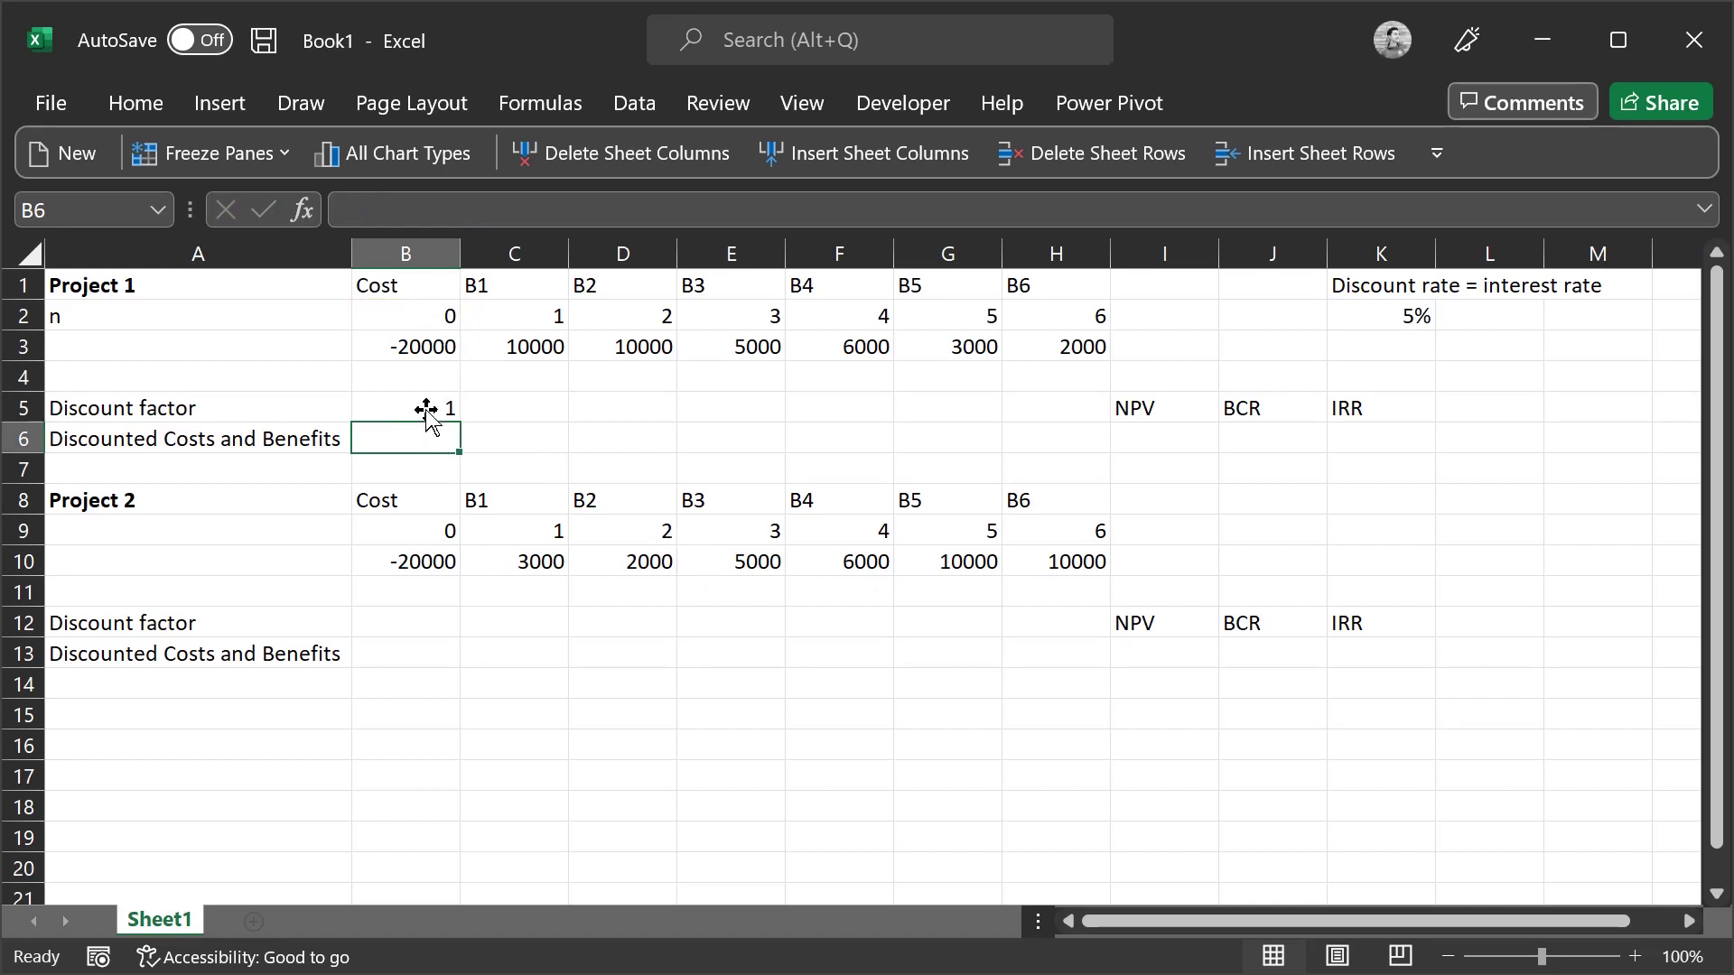
# Fill the B5 discount factor formula across to H5, giving factors from 1 down to 0.746215
pyautogui.click(454, 411)
pyautogui.moveTo(460, 422); pyautogui.dragTo(1062, 411)
pyautogui.click(452, 408)
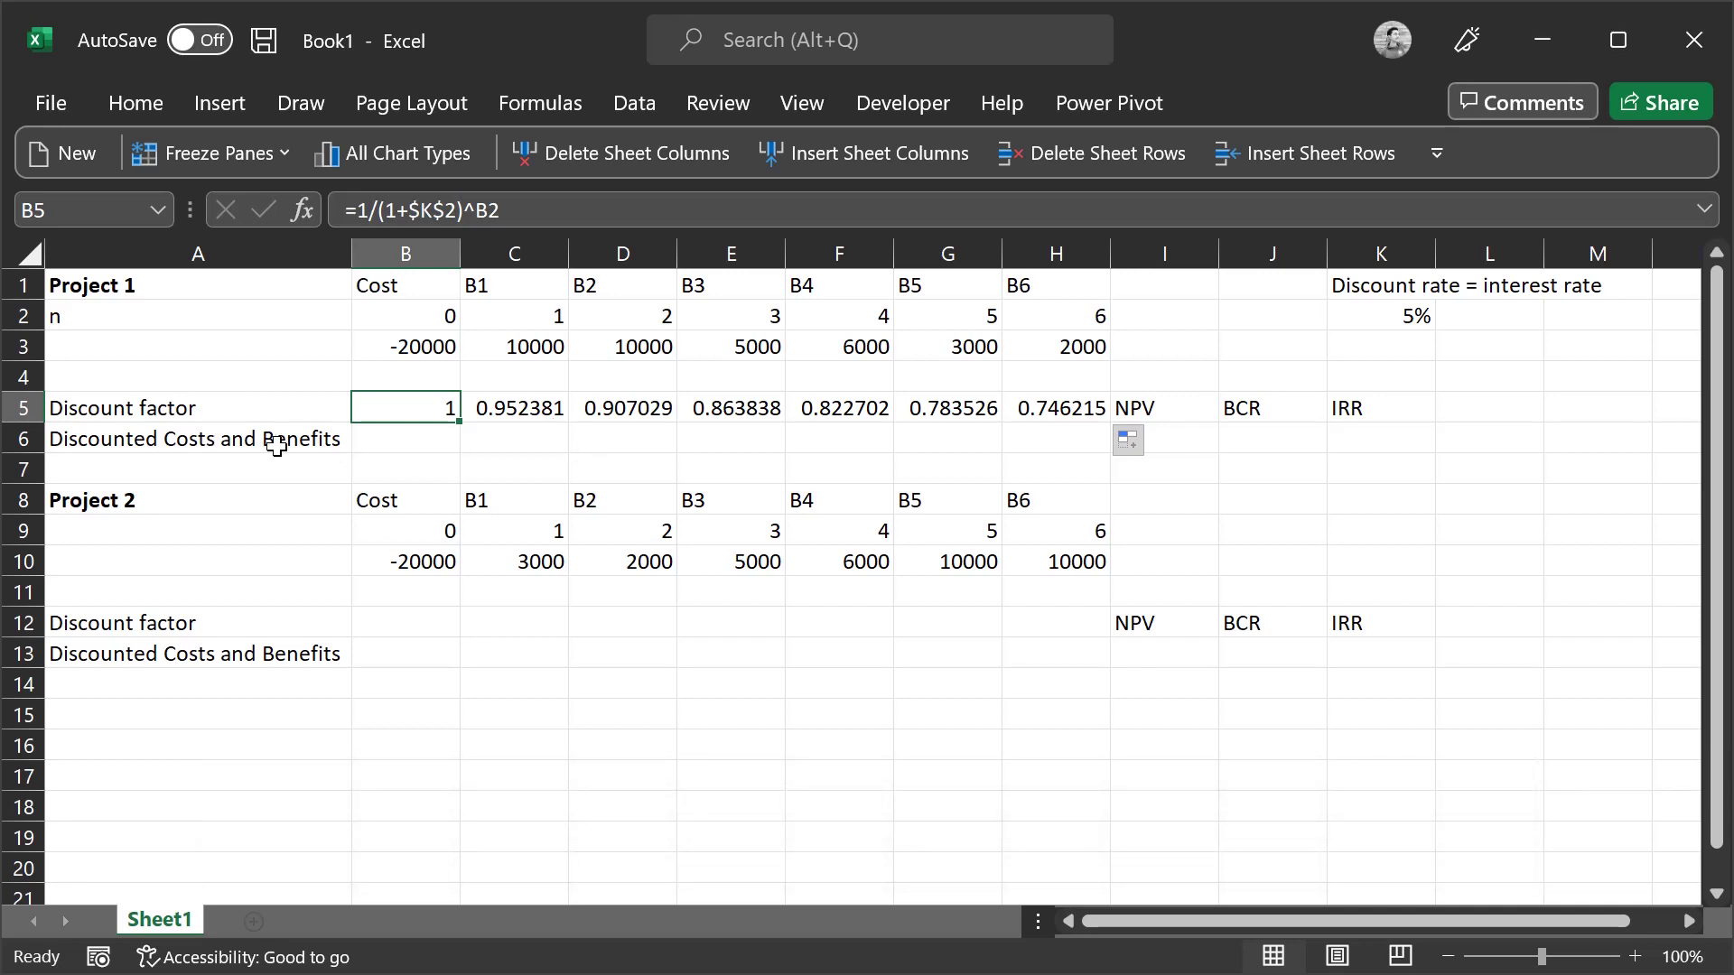
pyautogui.click(421, 447)
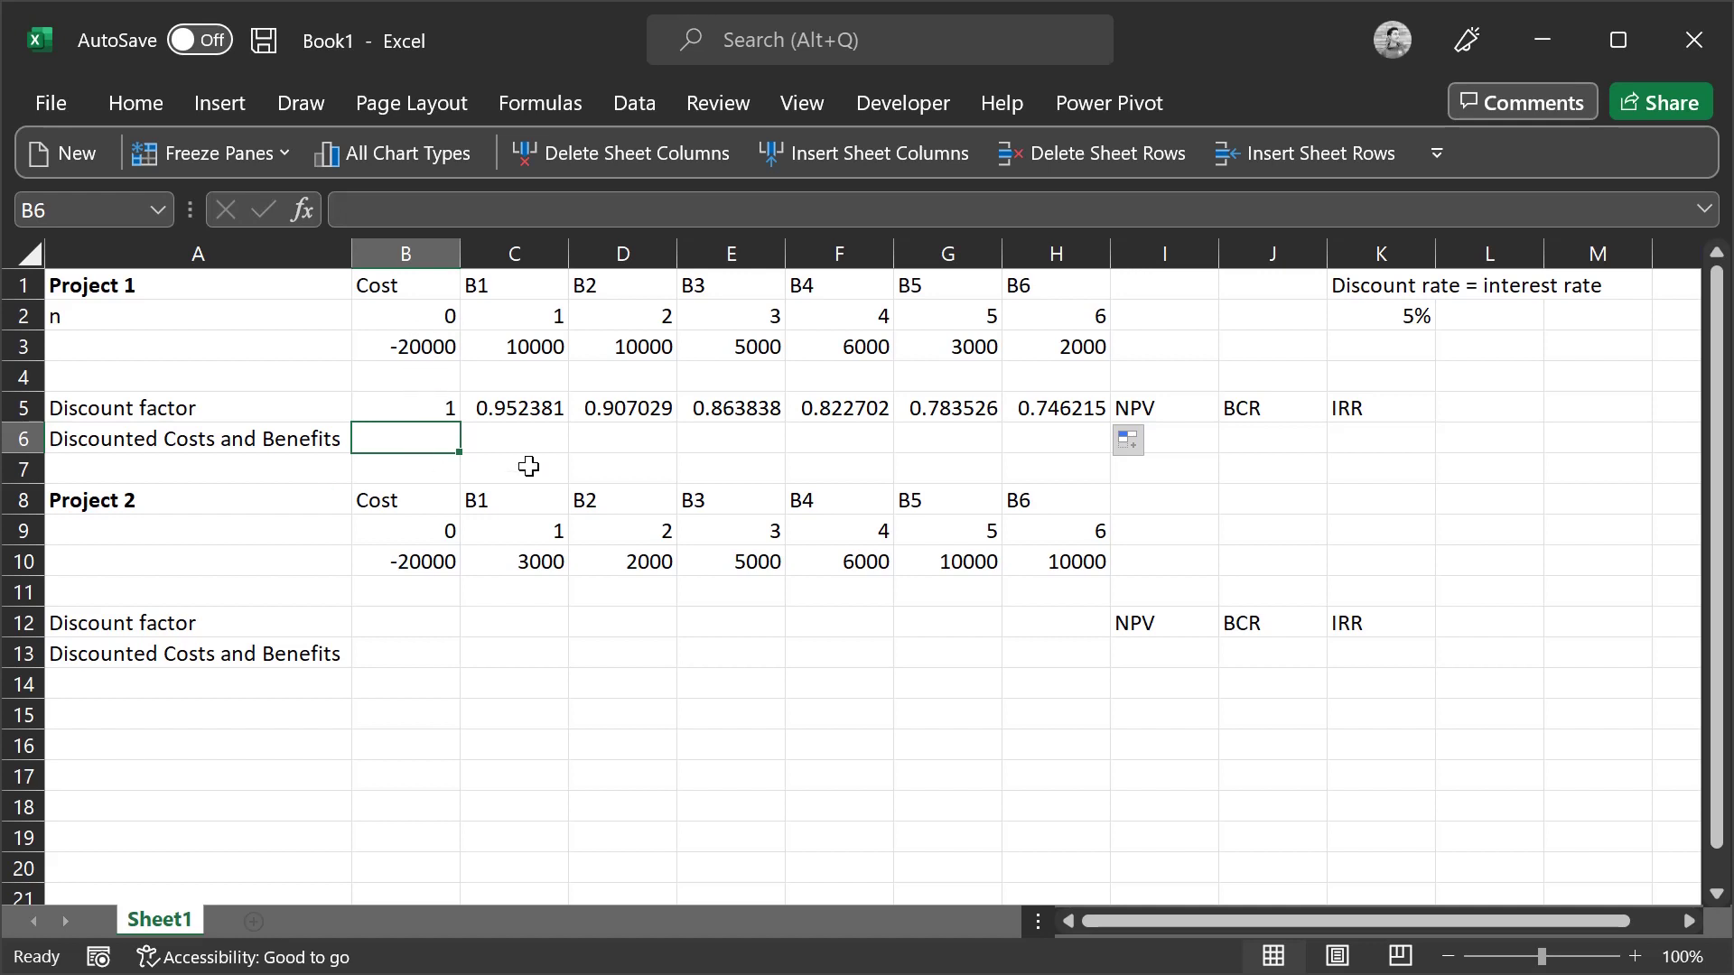
# Enter =B3*B5 in B6 and fill it to H6, giving discounted values from -20000 to 1492.431
pyautogui.write('=')
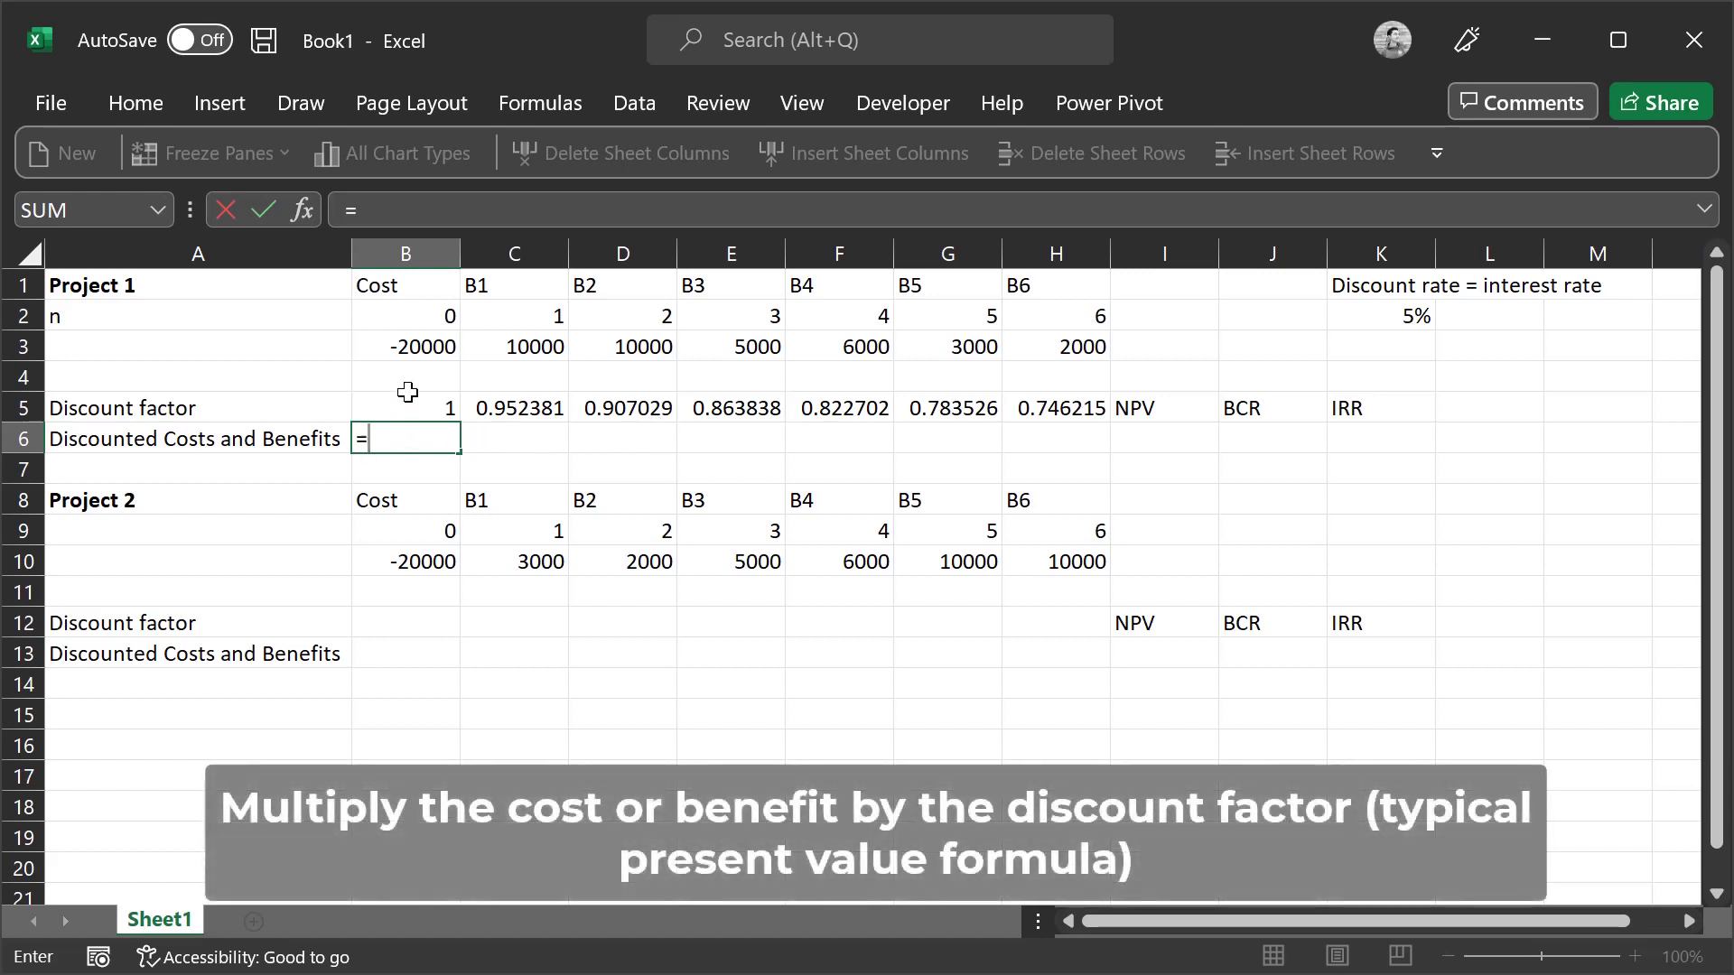
pyautogui.click(422, 343)
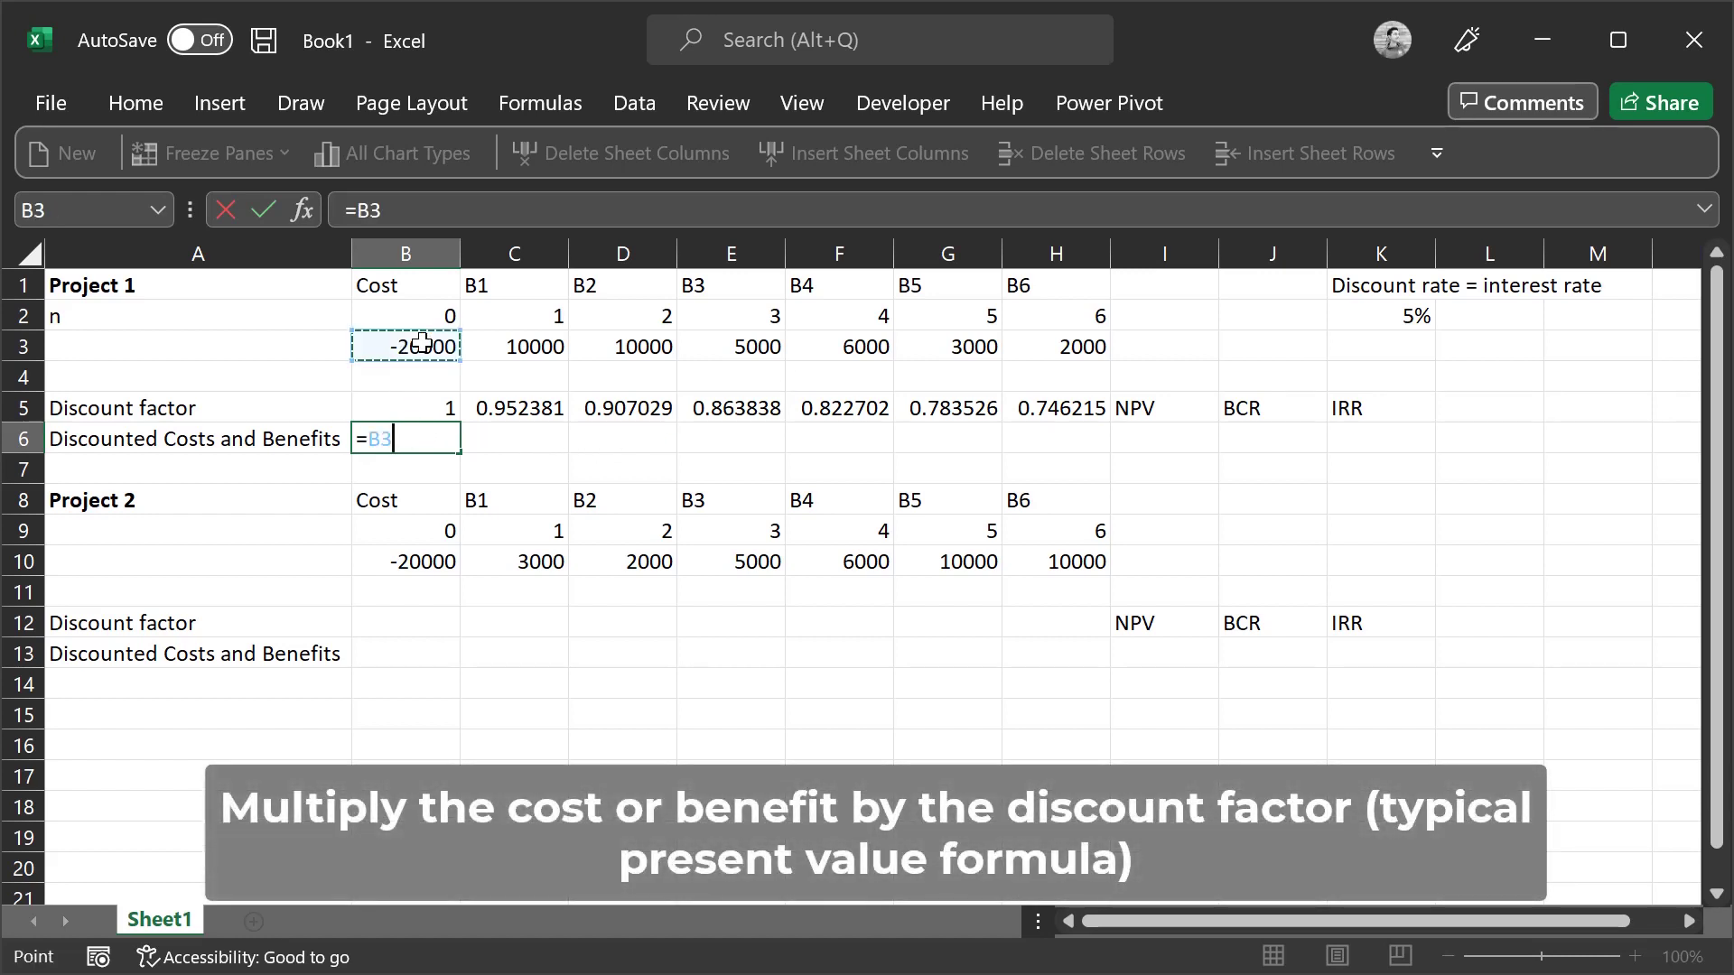
pyautogui.write('*')
pyautogui.click(447, 404)
pyautogui.press('Return')
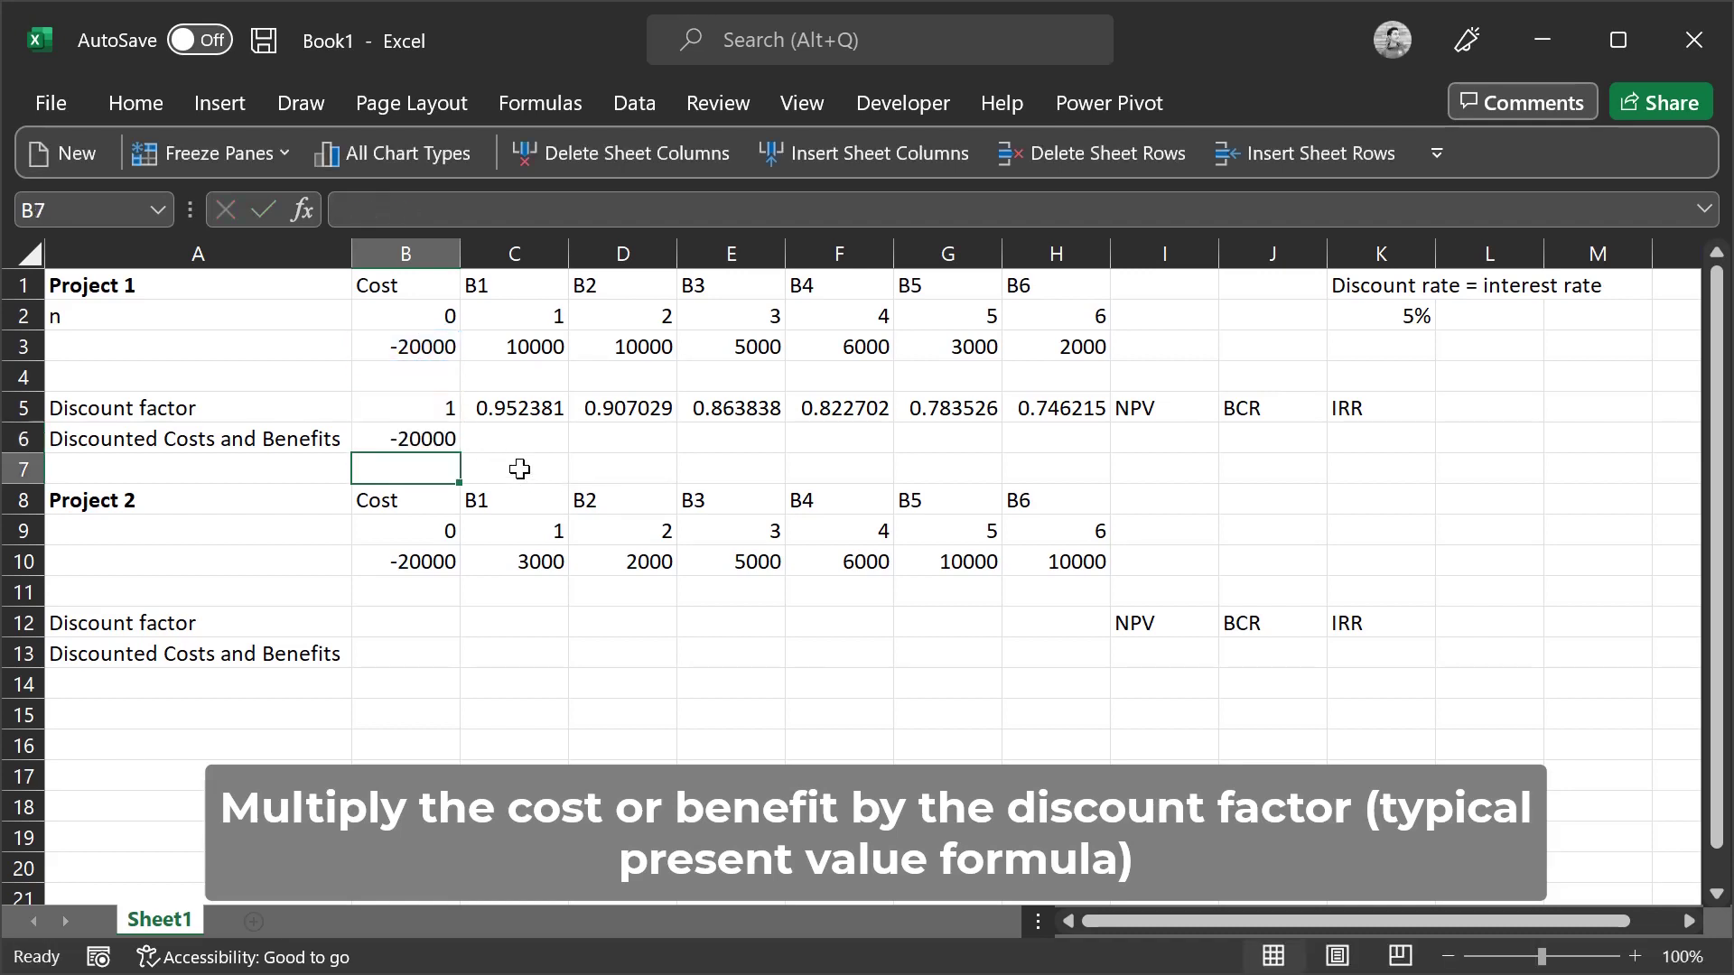
pyautogui.click(427, 444)
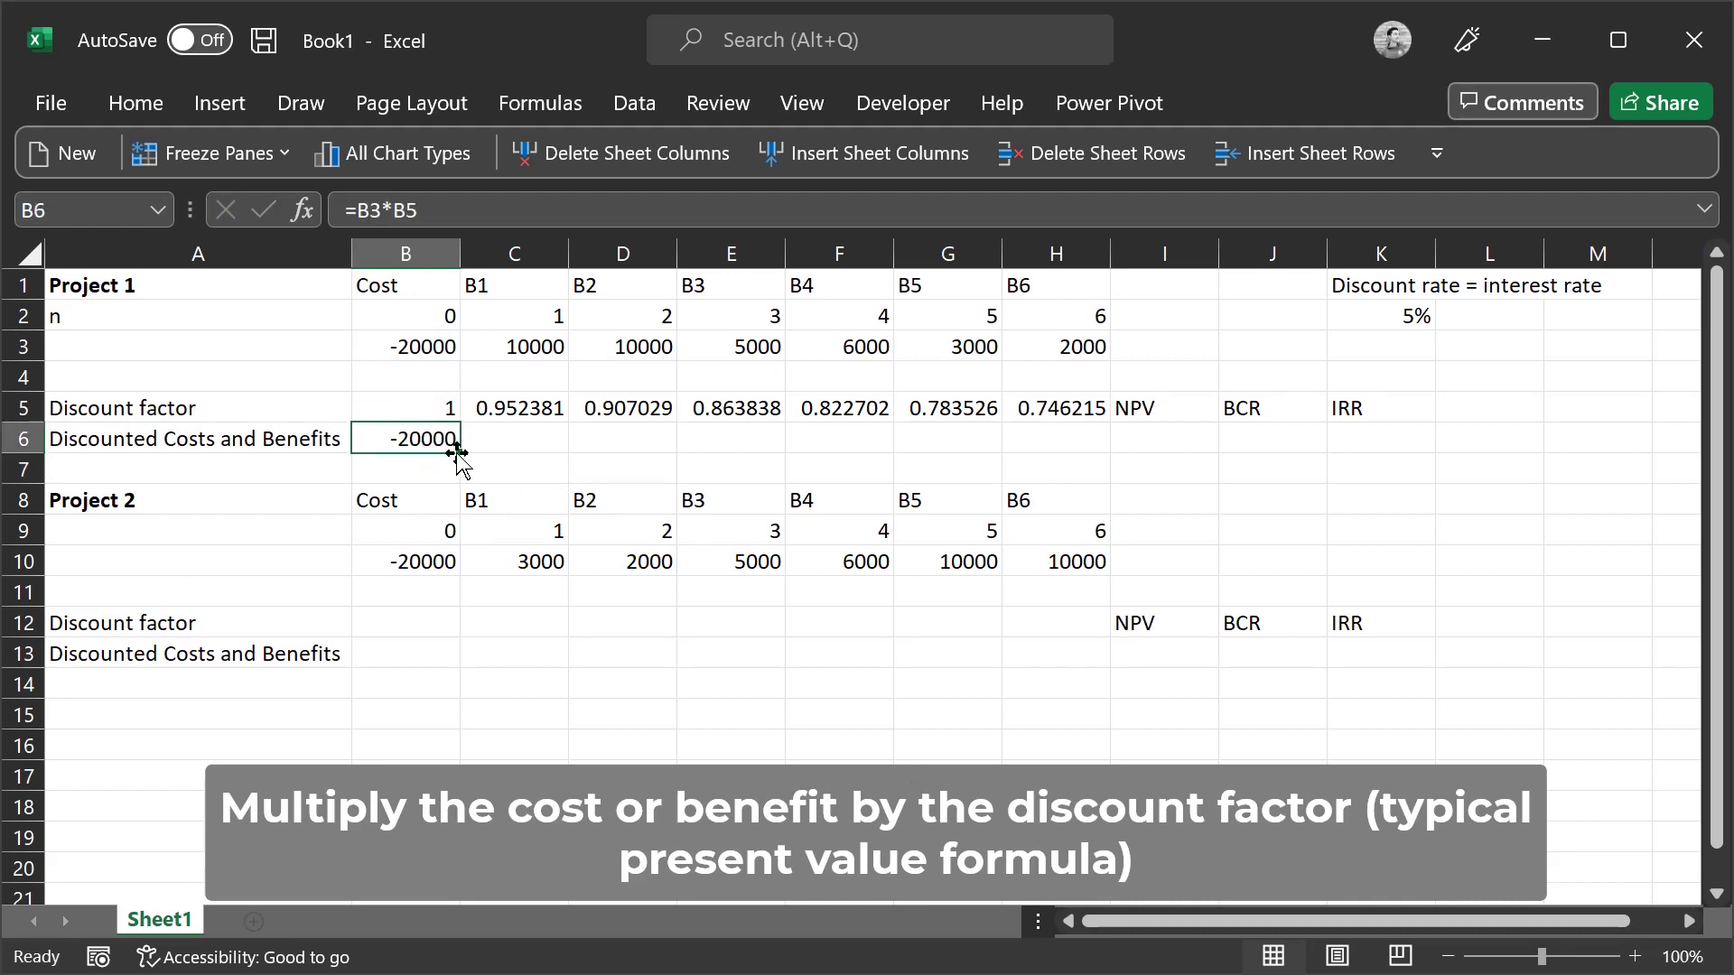
pyautogui.moveTo(460, 455); pyautogui.dragTo(1080, 443)
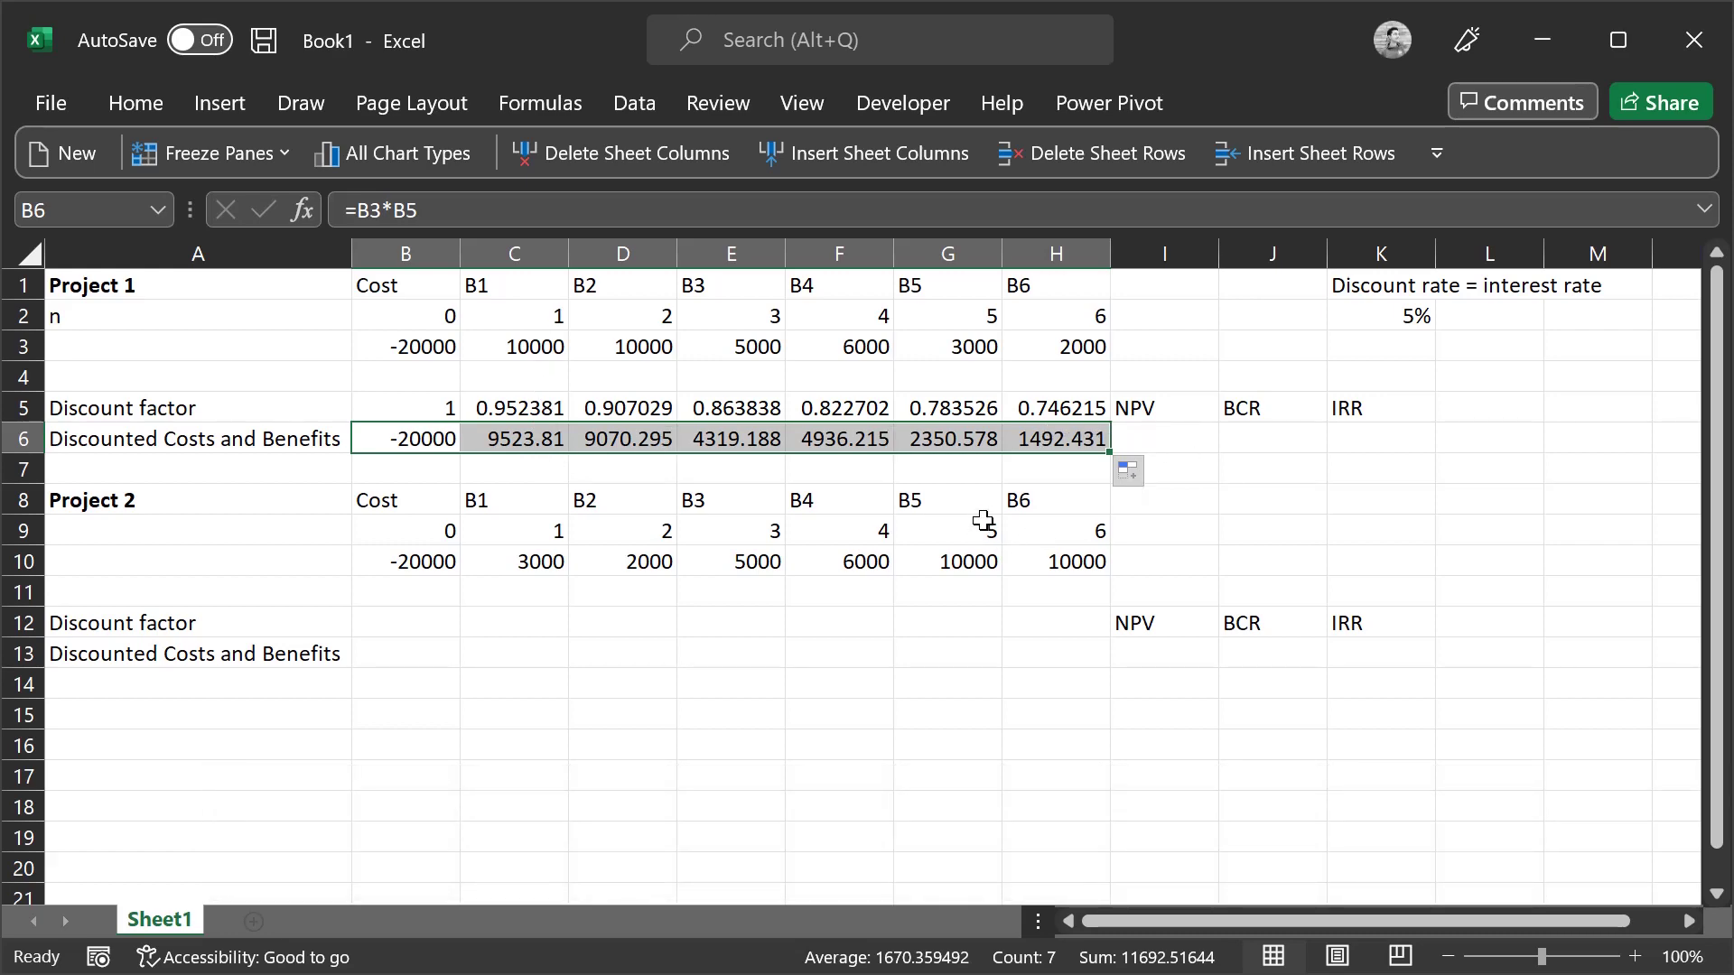
pyautogui.click(1168, 449)
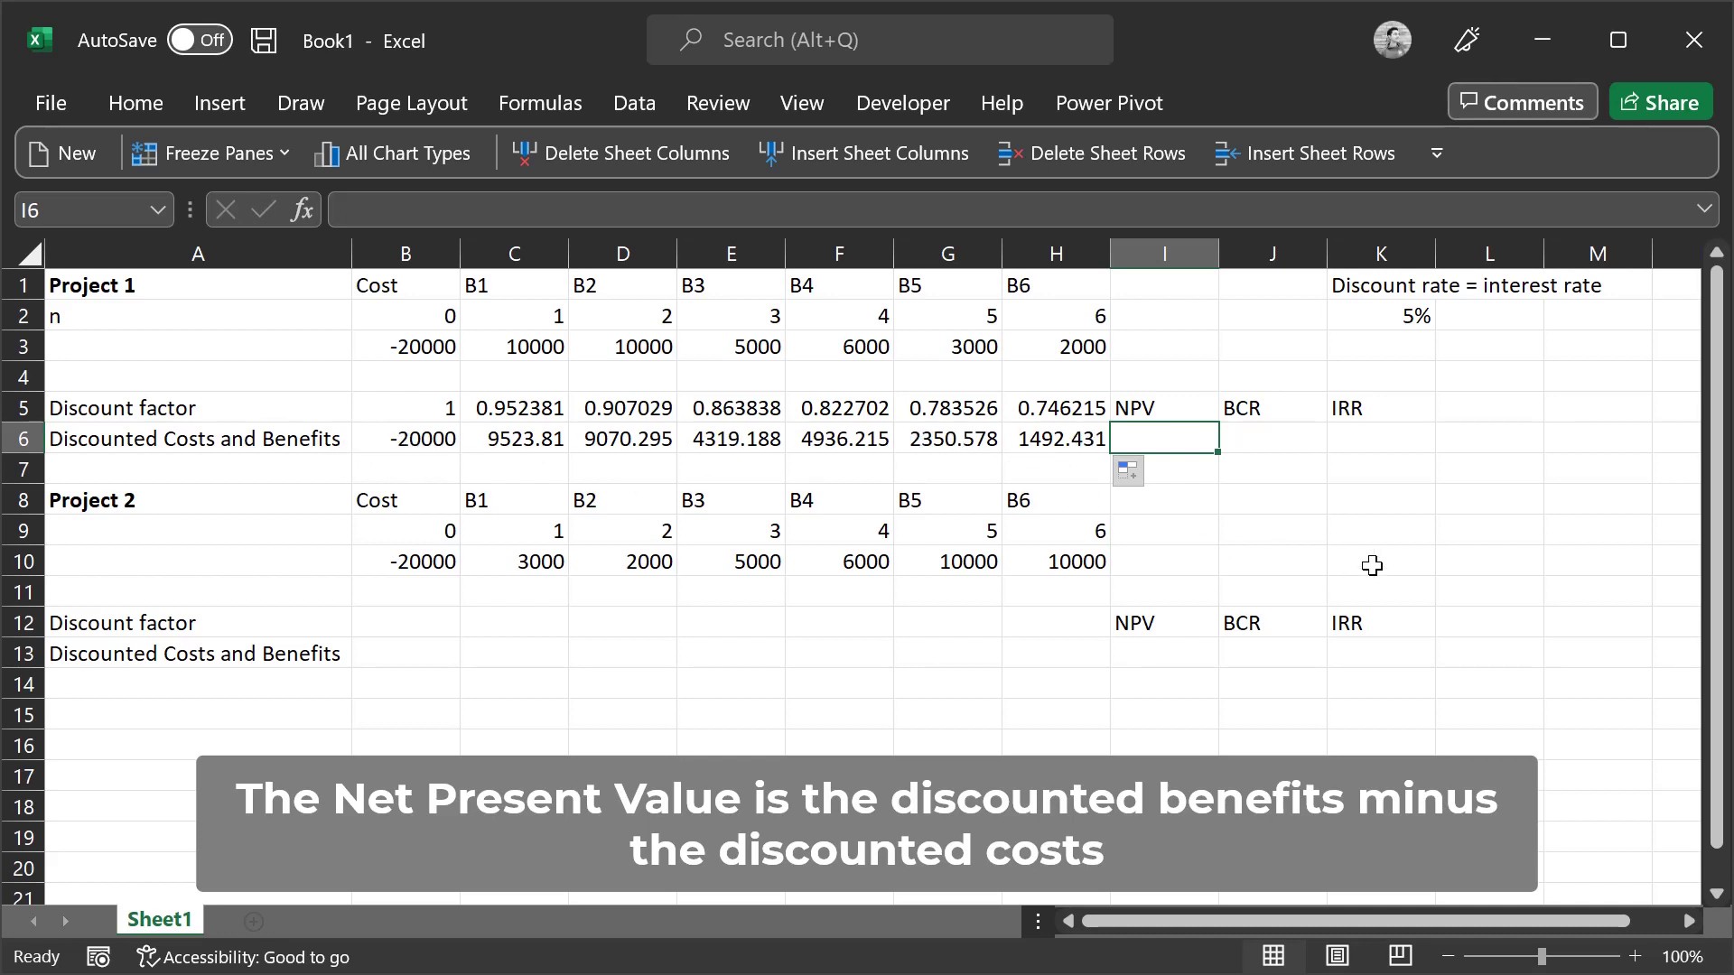
# Enter =SUM(B6:H6) in I6, giving Project 1 an NPV of 11692.52
pyautogui.write('=')
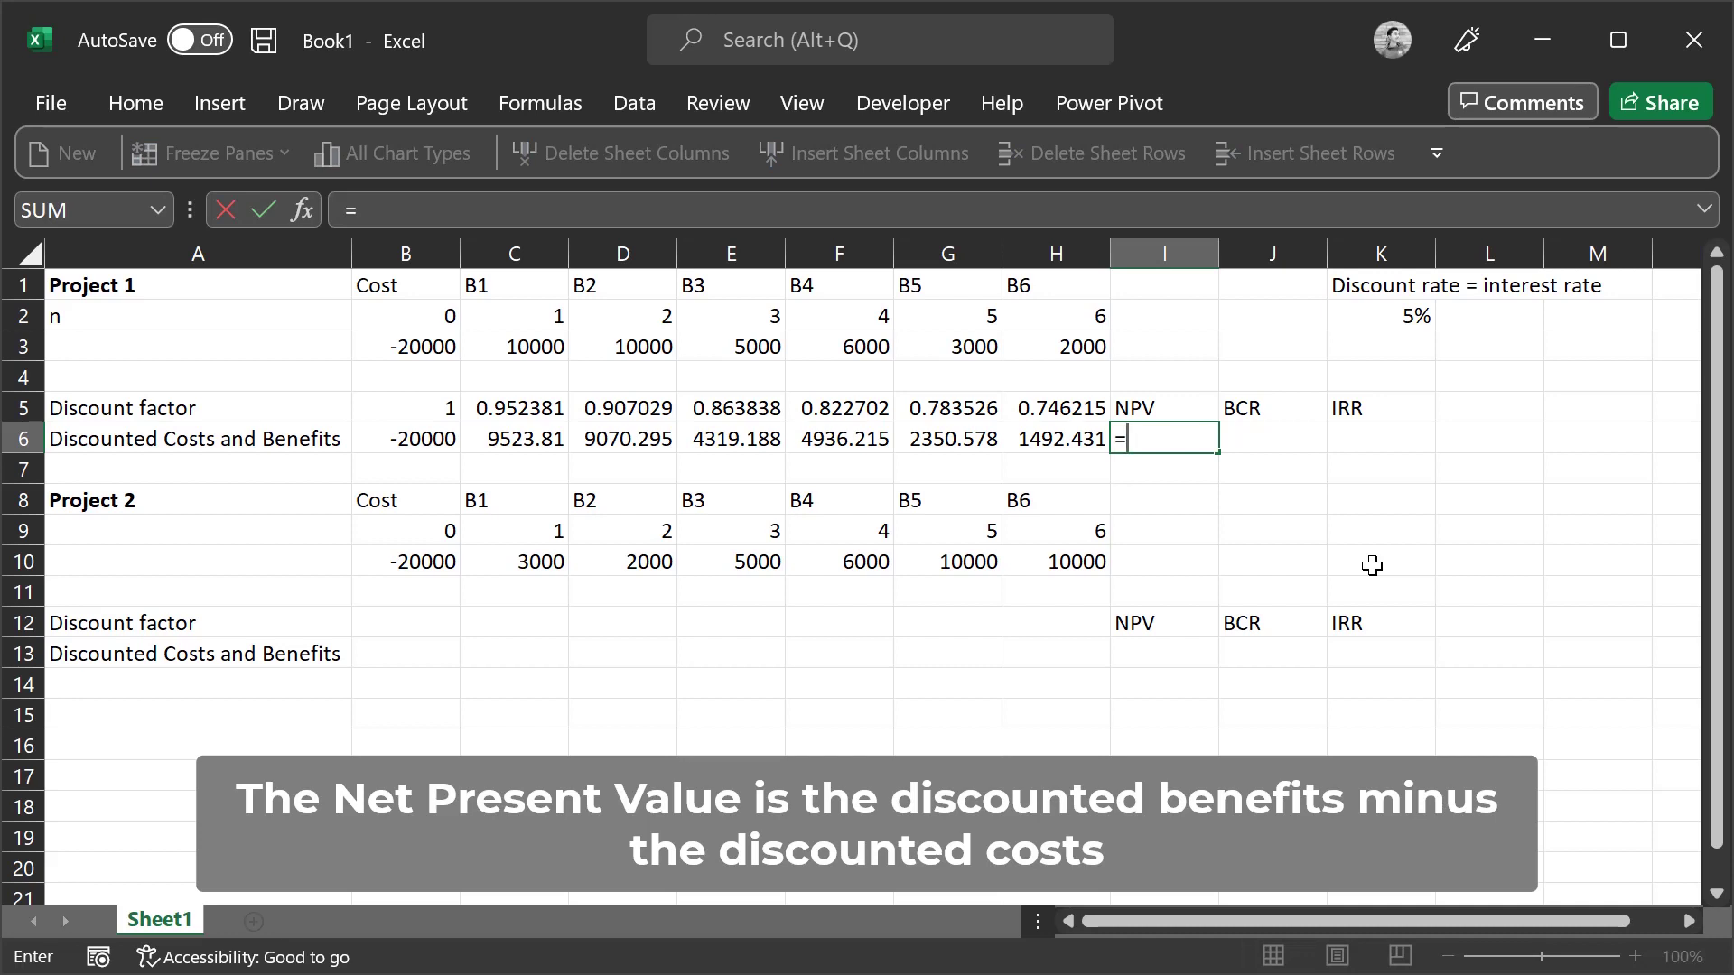
pyautogui.write('sum')
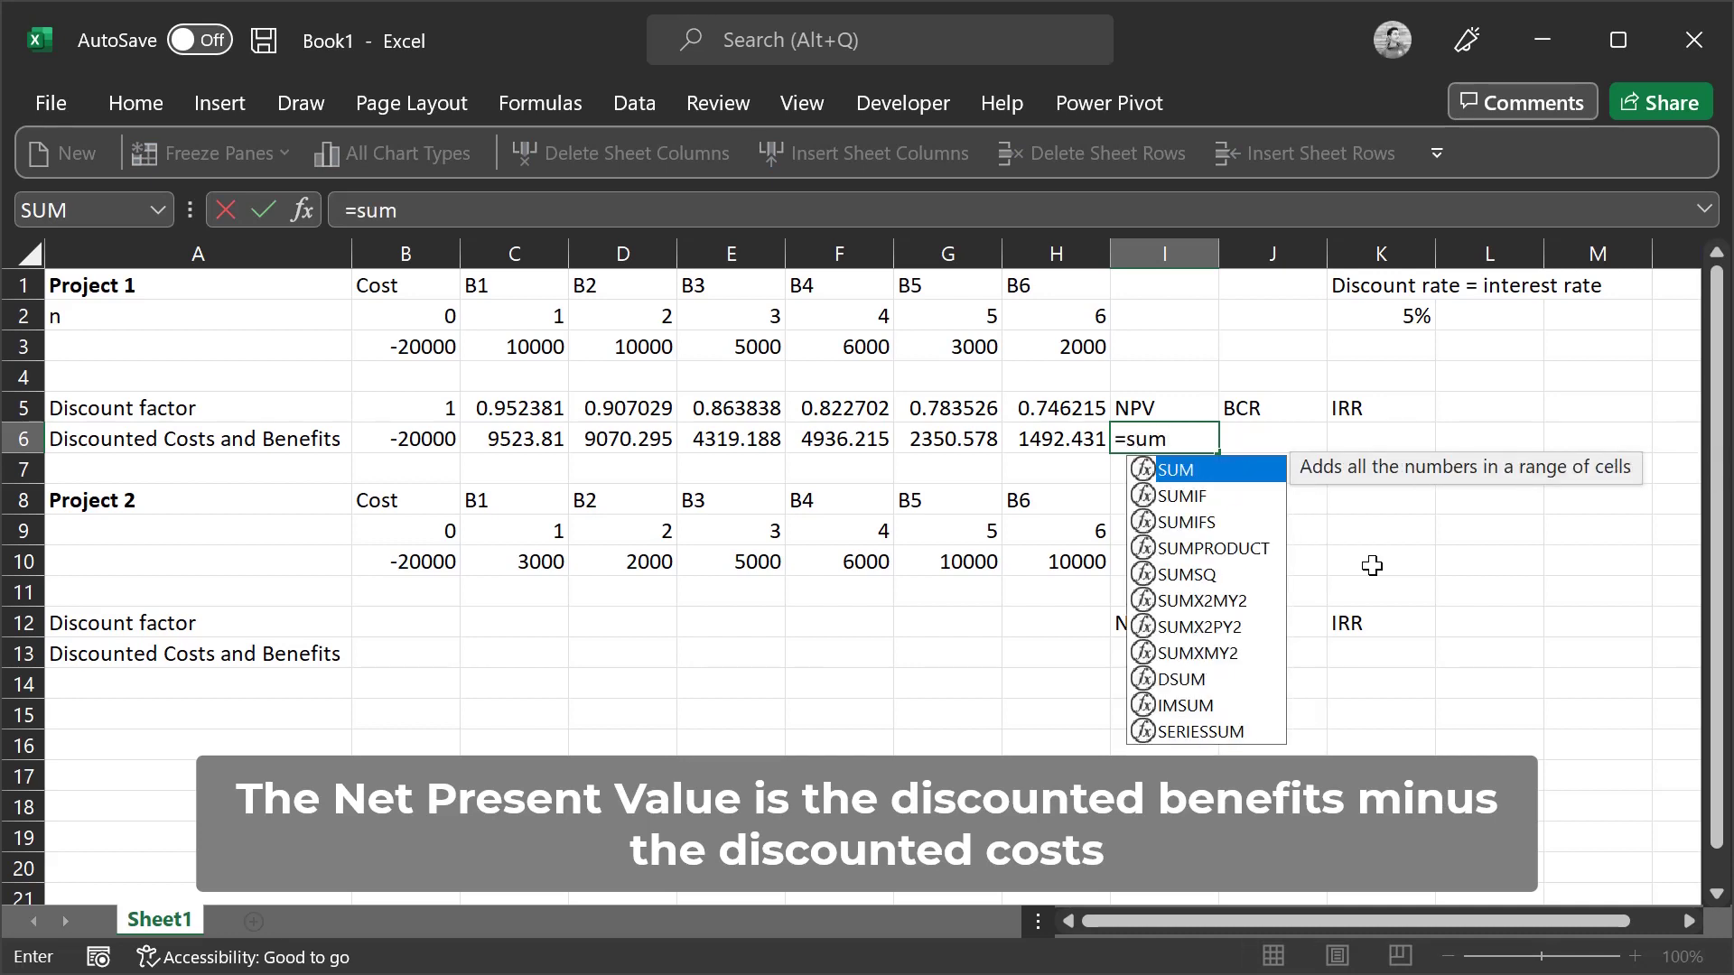
pyautogui.press('Tab')
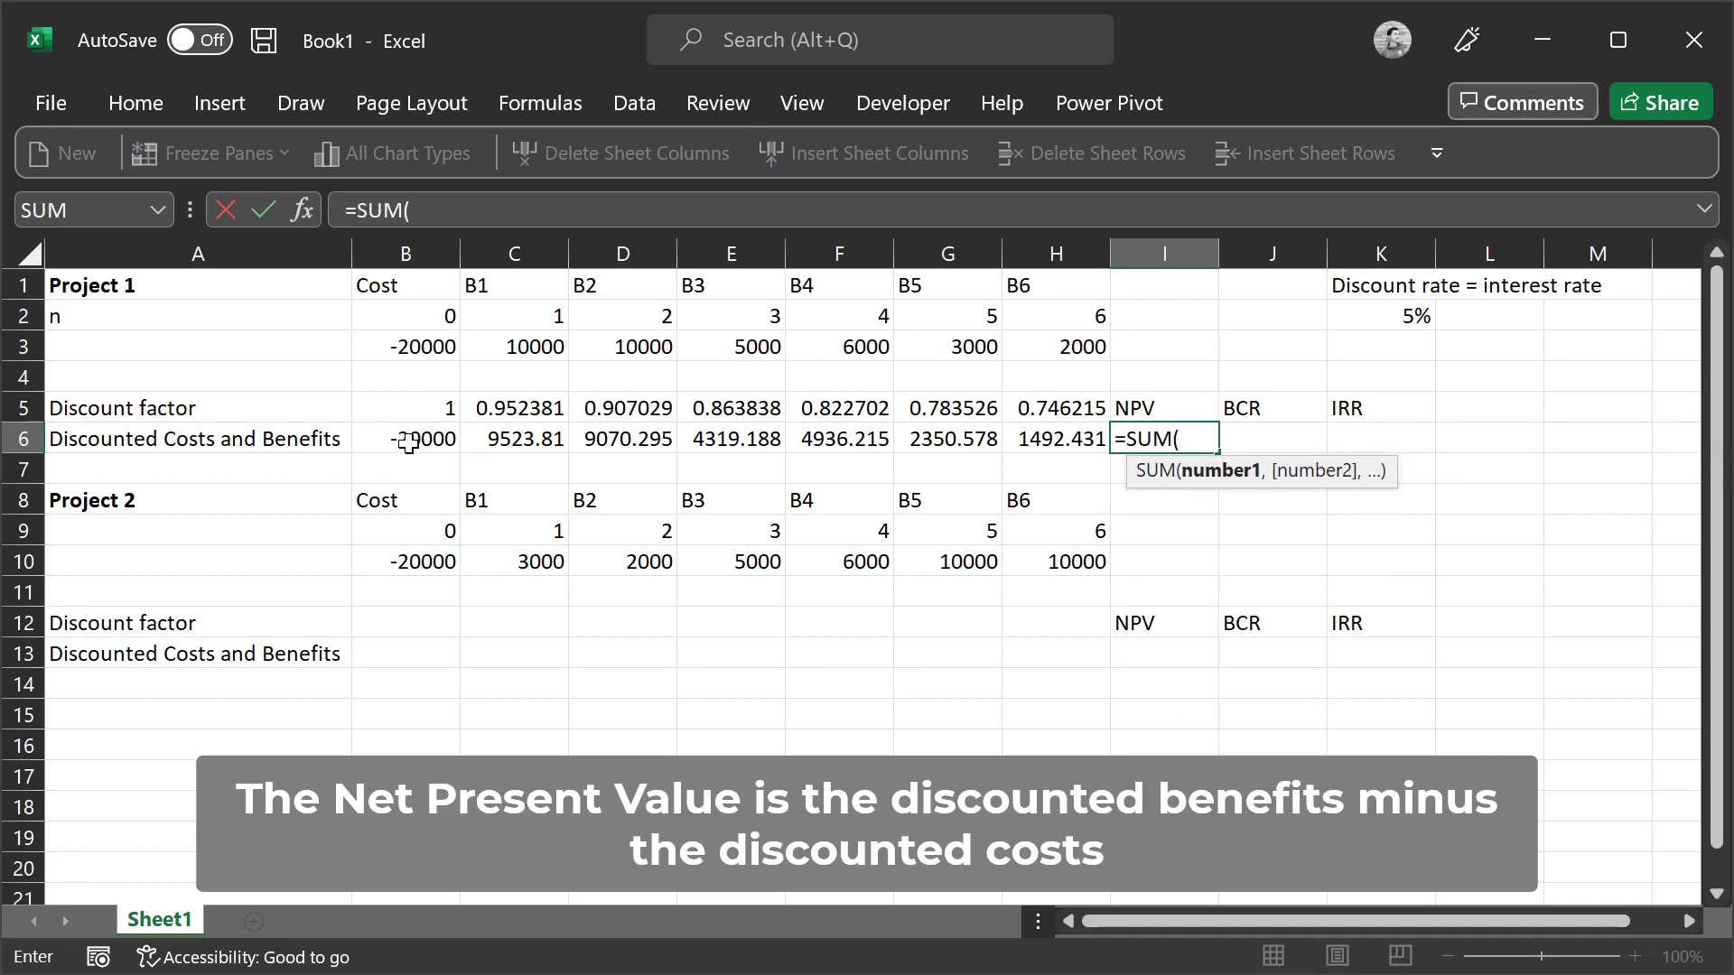
pyautogui.moveTo(408, 442); pyautogui.dragTo(1048, 440)
pyautogui.write(')')
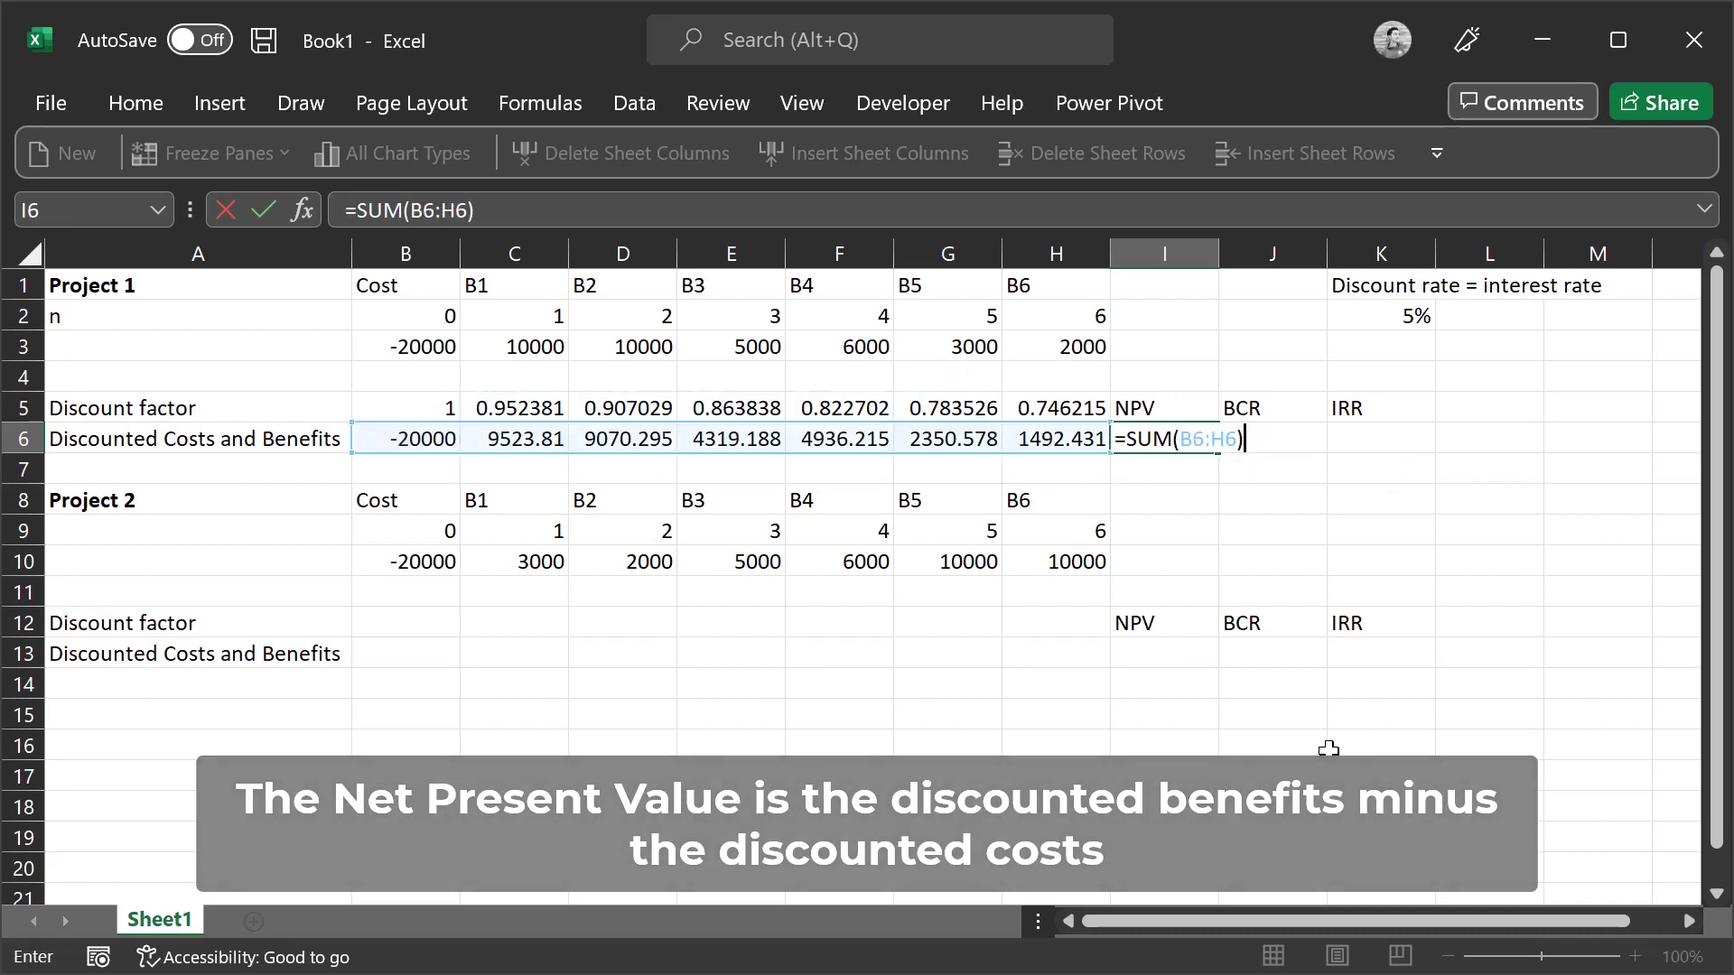
pyautogui.press('Return')
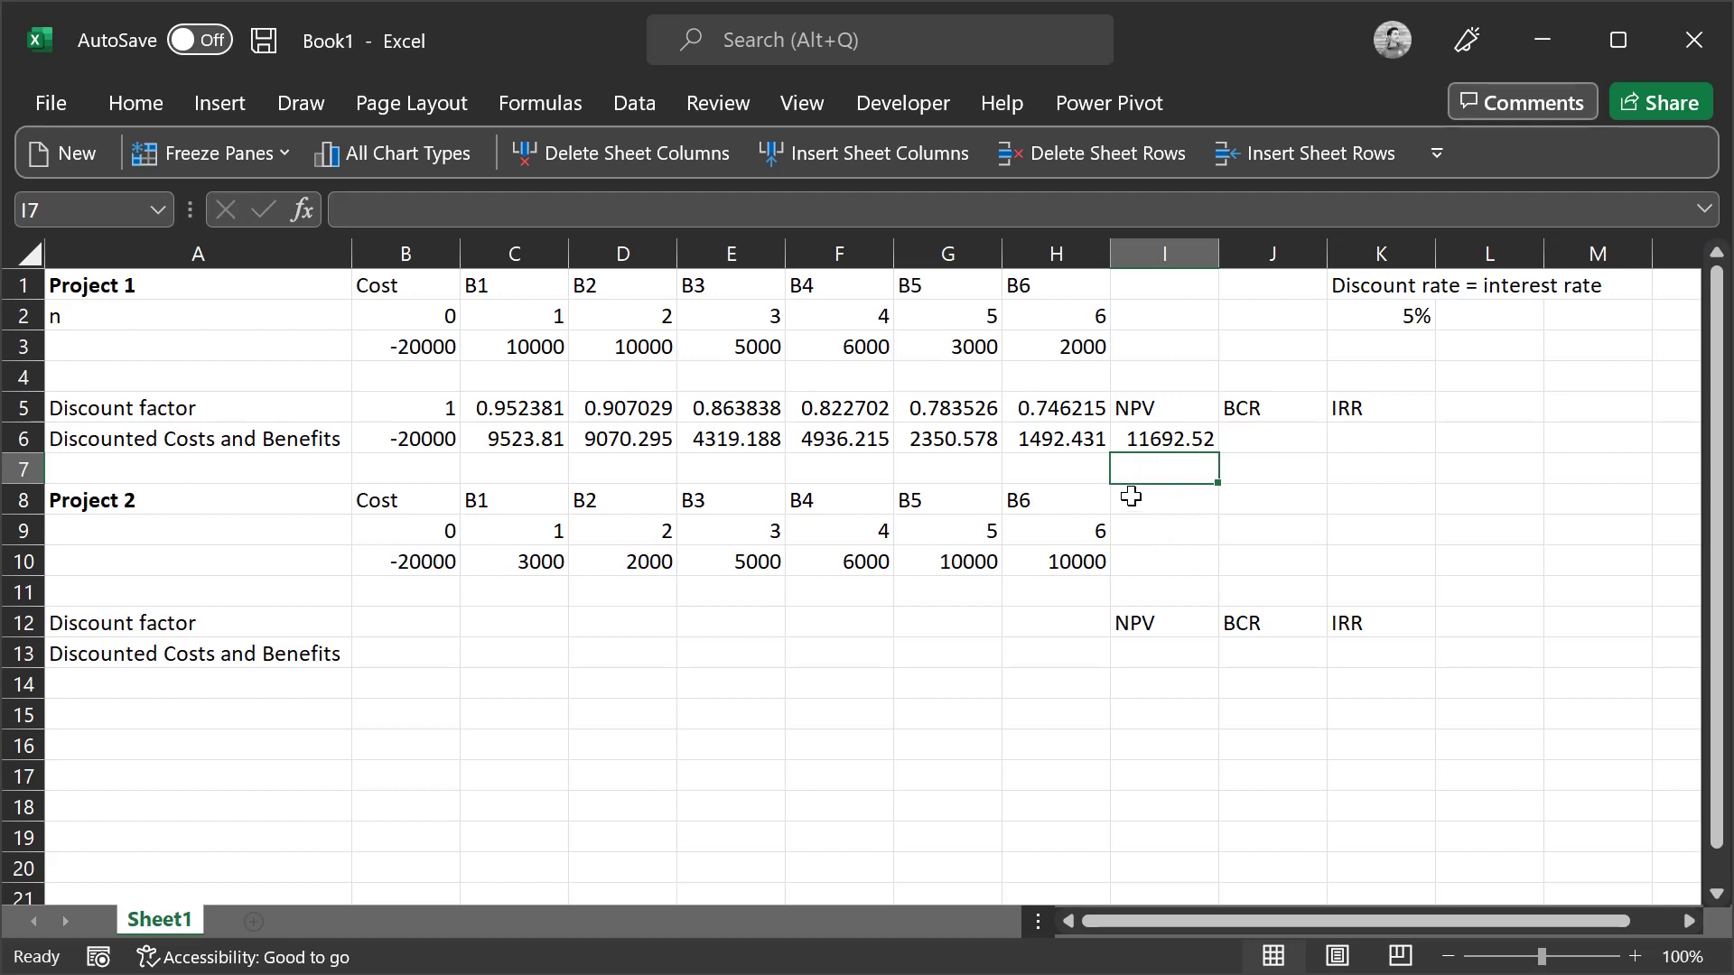
pyautogui.click(1164, 434)
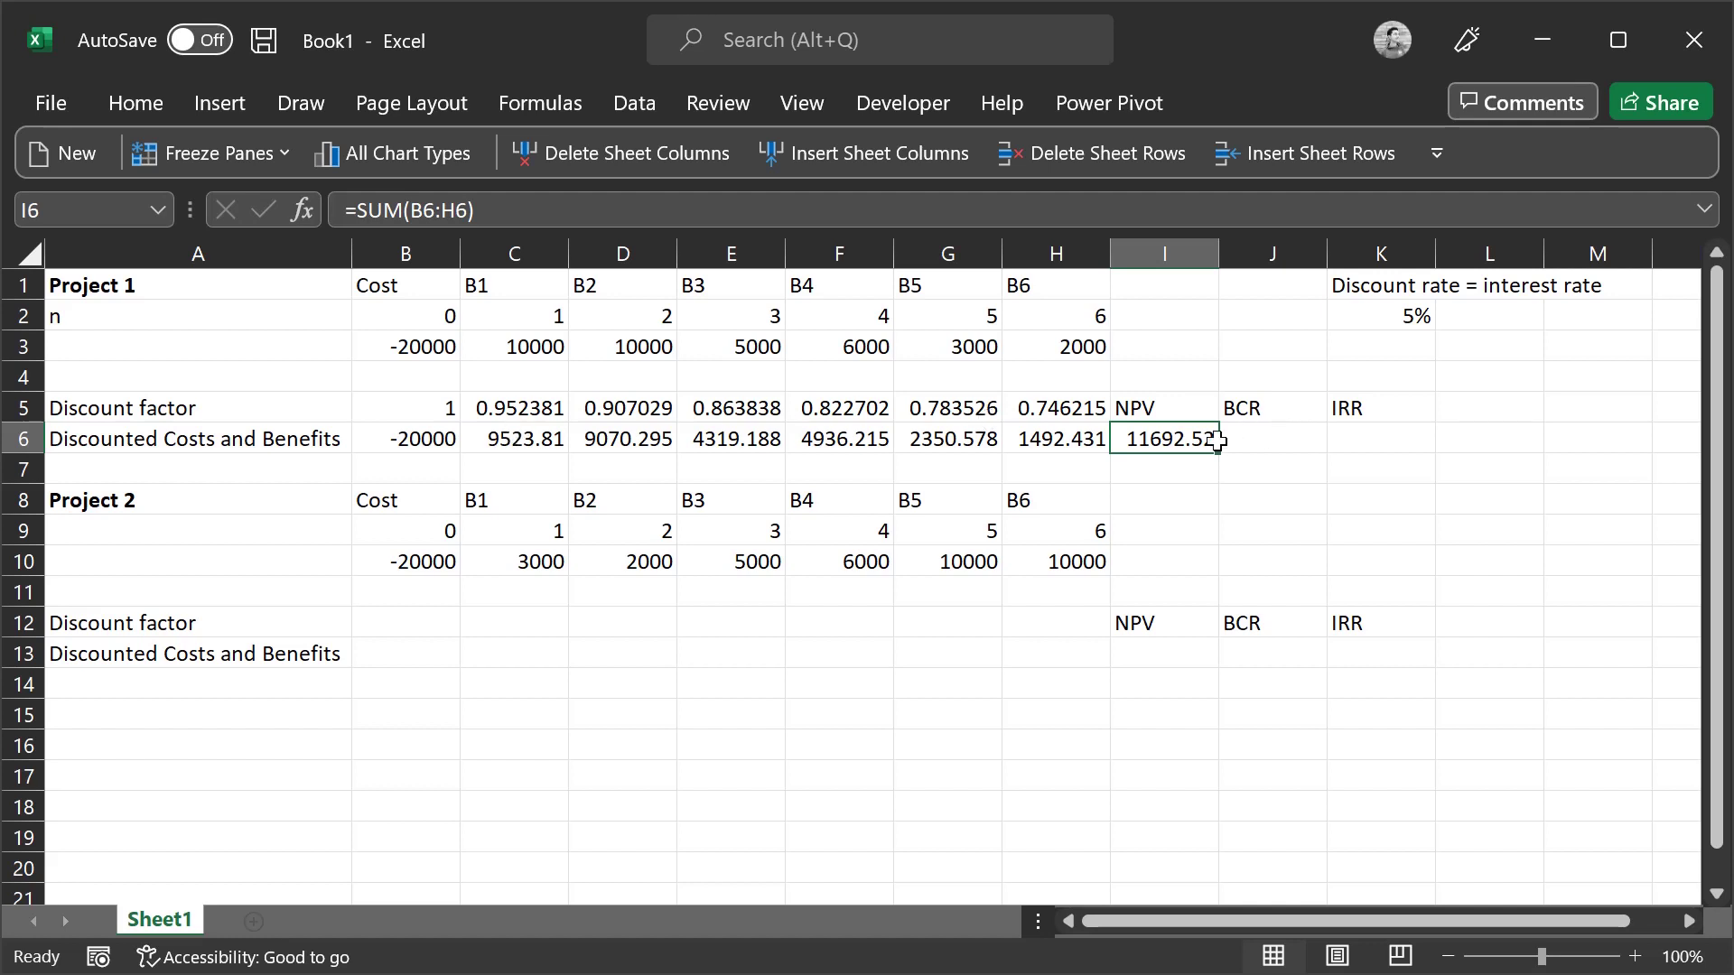
# Enter =SUM(C6:H6)/20000 in J6, giving Project 1 a BCR of 1.584626
pyautogui.click(1264, 440)
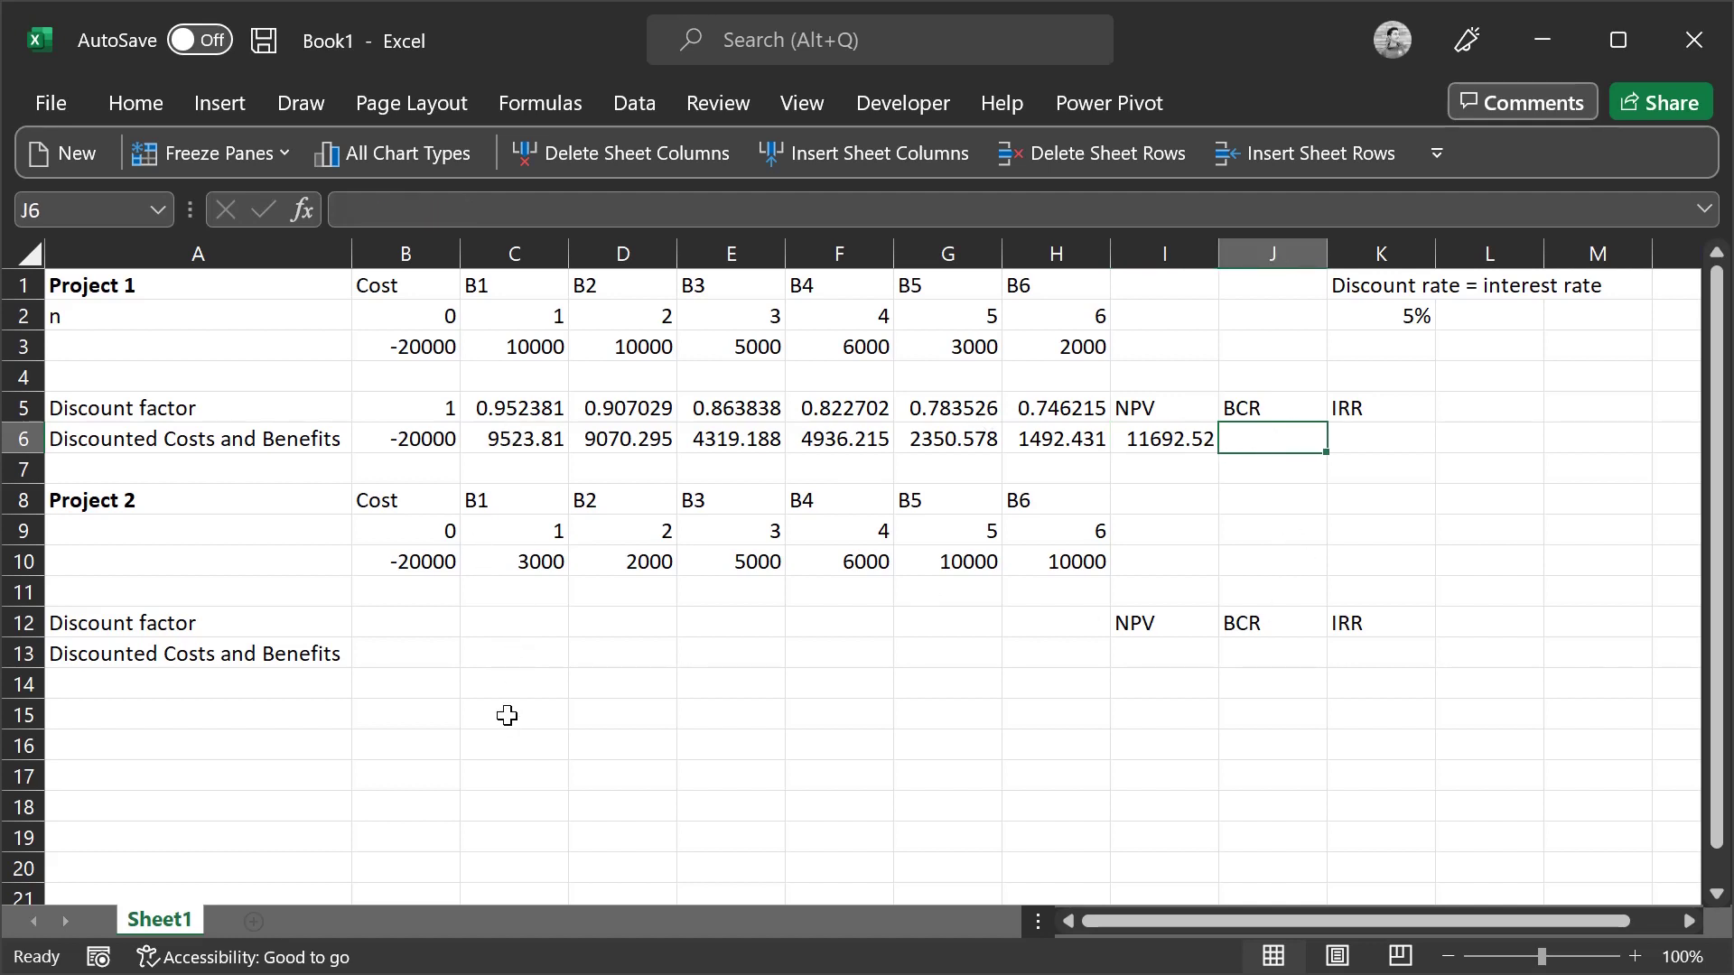
pyautogui.write('=SUM(')
pyautogui.moveTo(523, 440); pyautogui.dragTo(1071, 453)
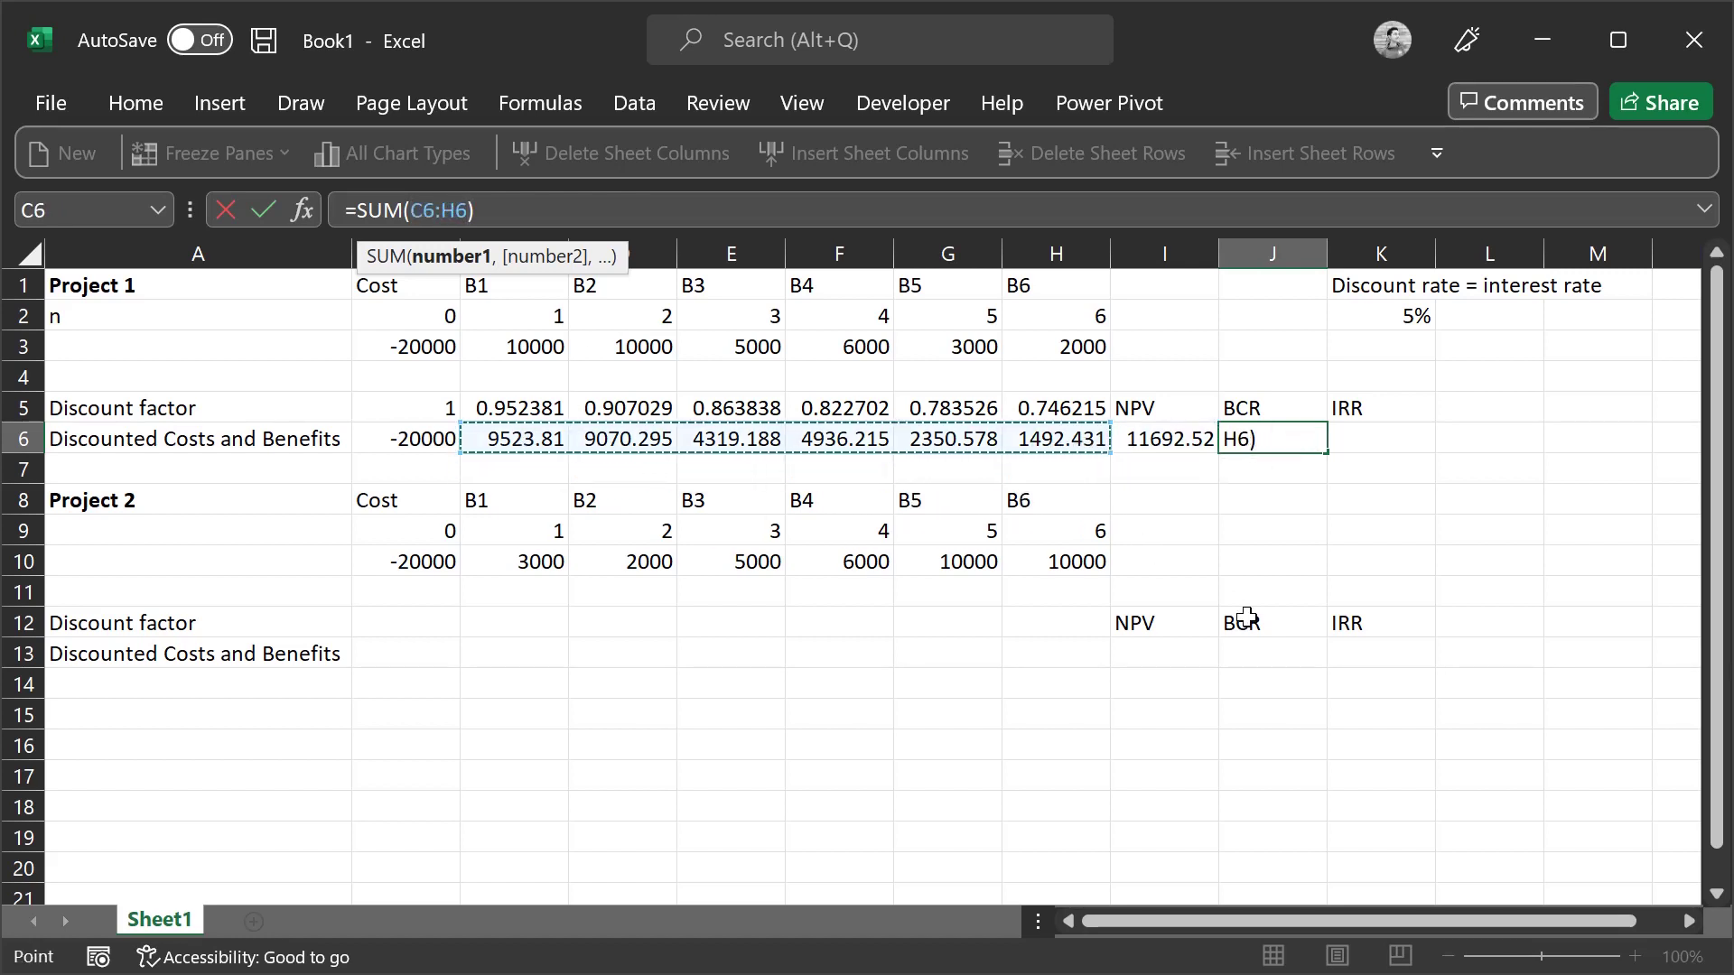
pyautogui.click(1285, 444)
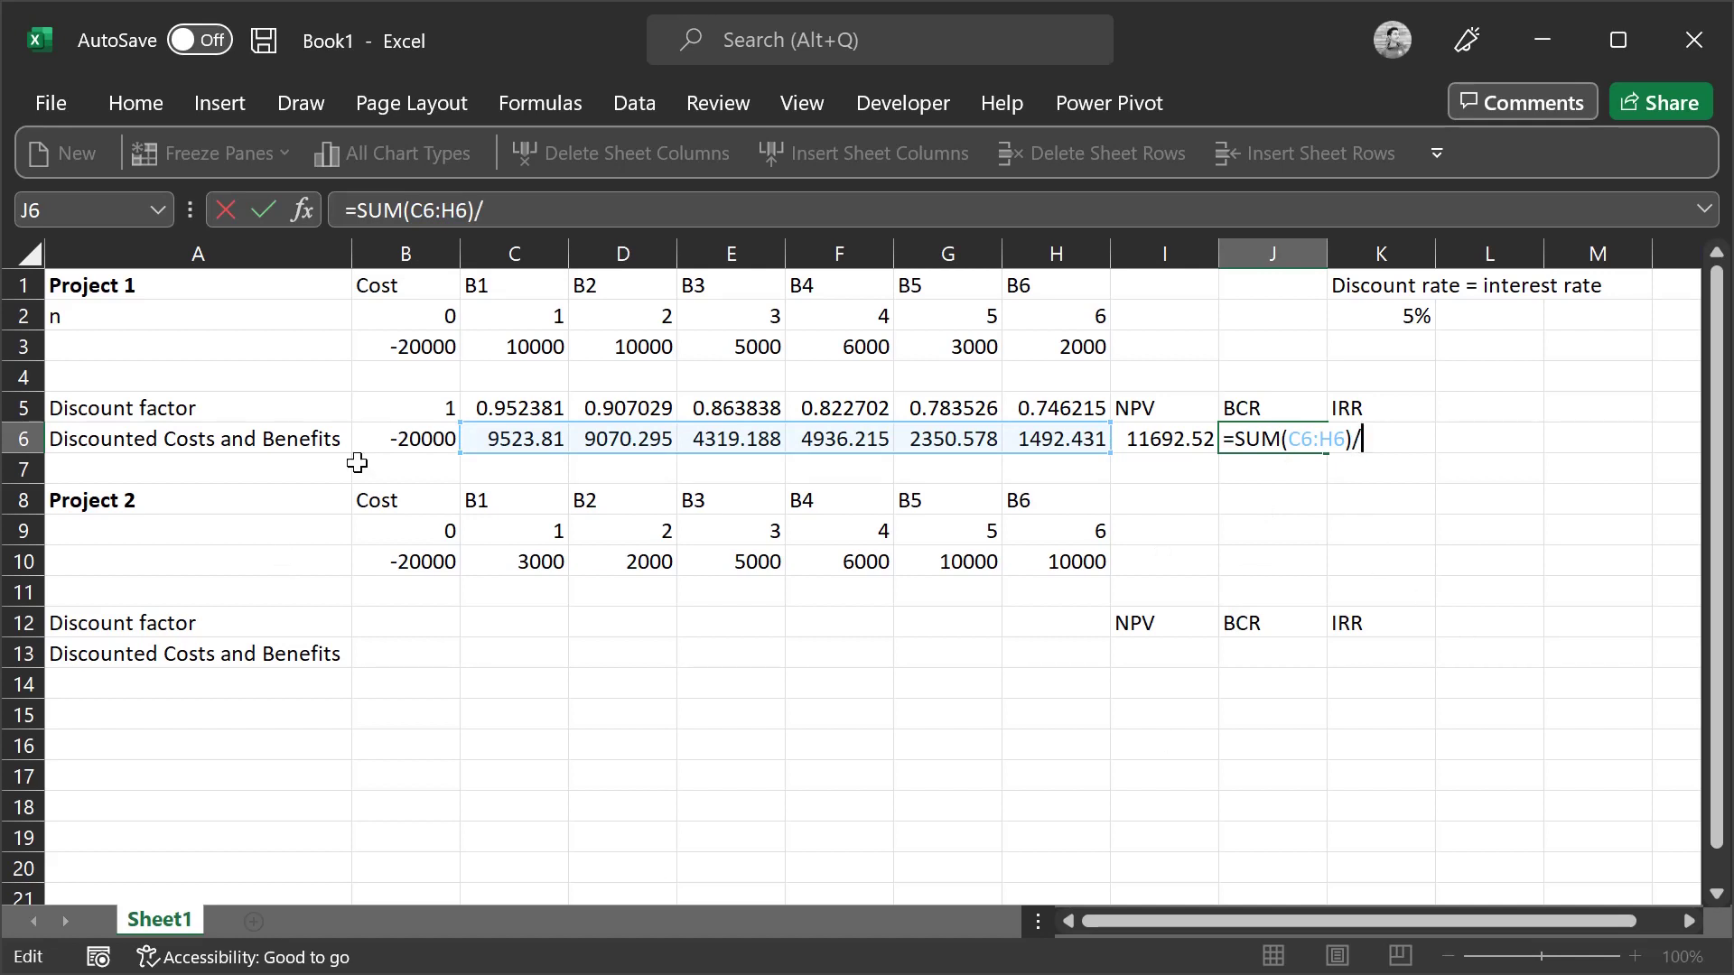
pyautogui.write('20000')
pyautogui.press('Return')
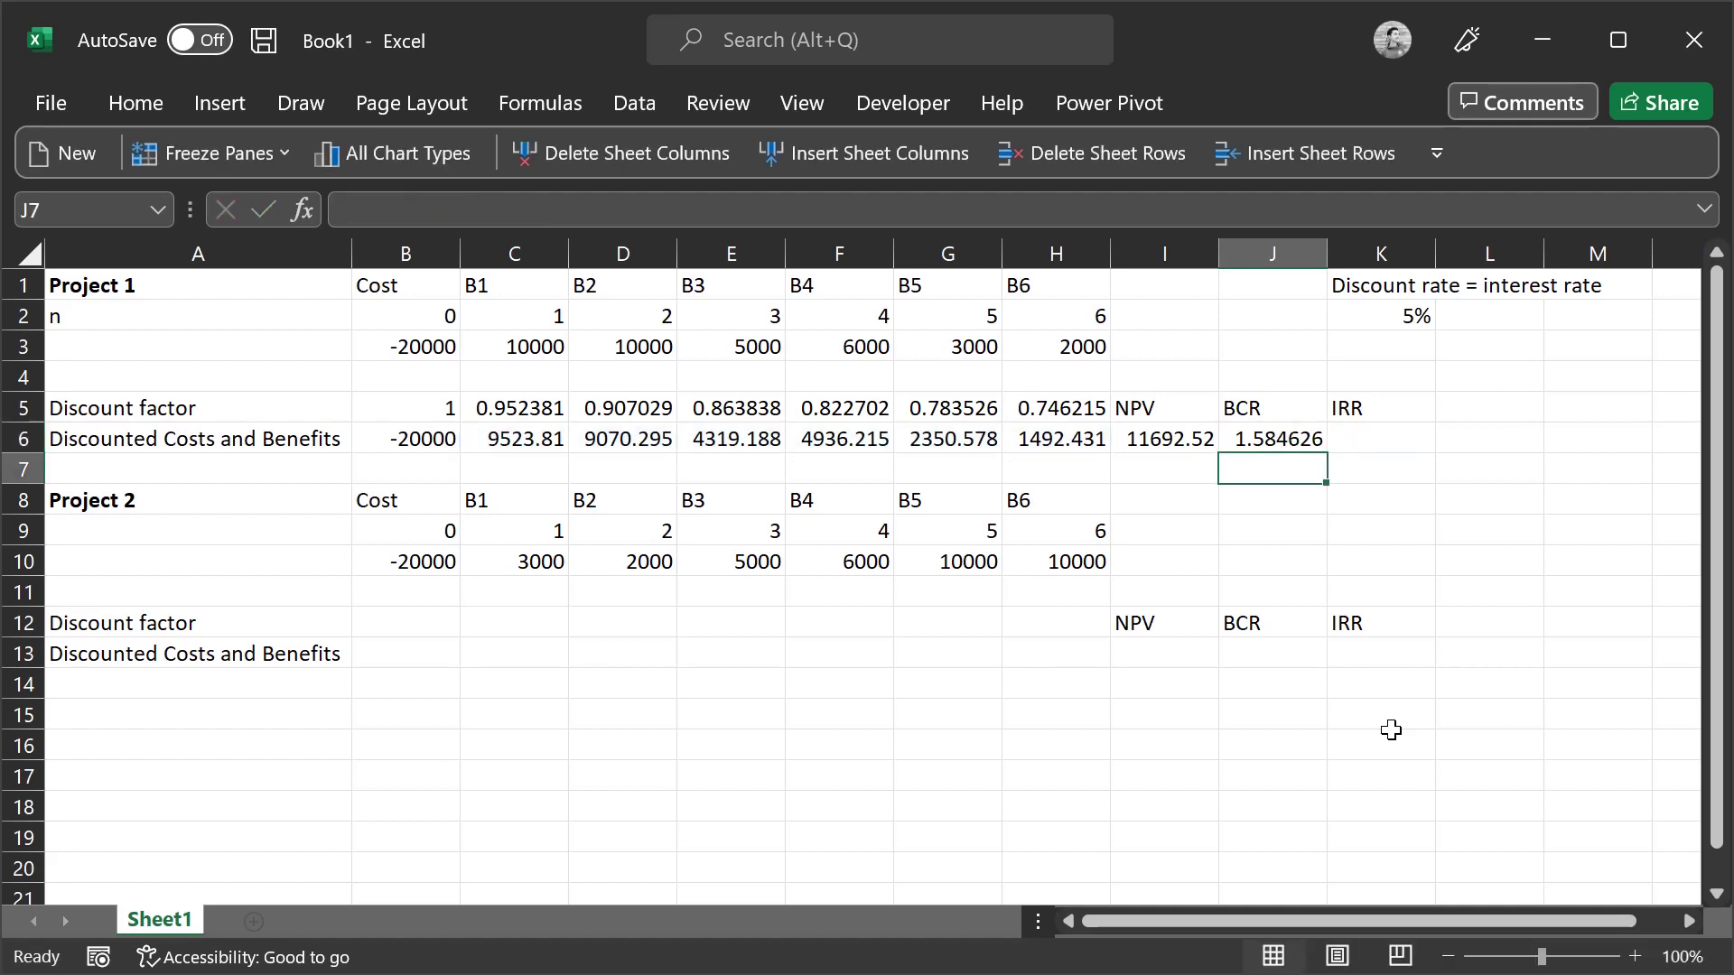
pyautogui.press('Up')
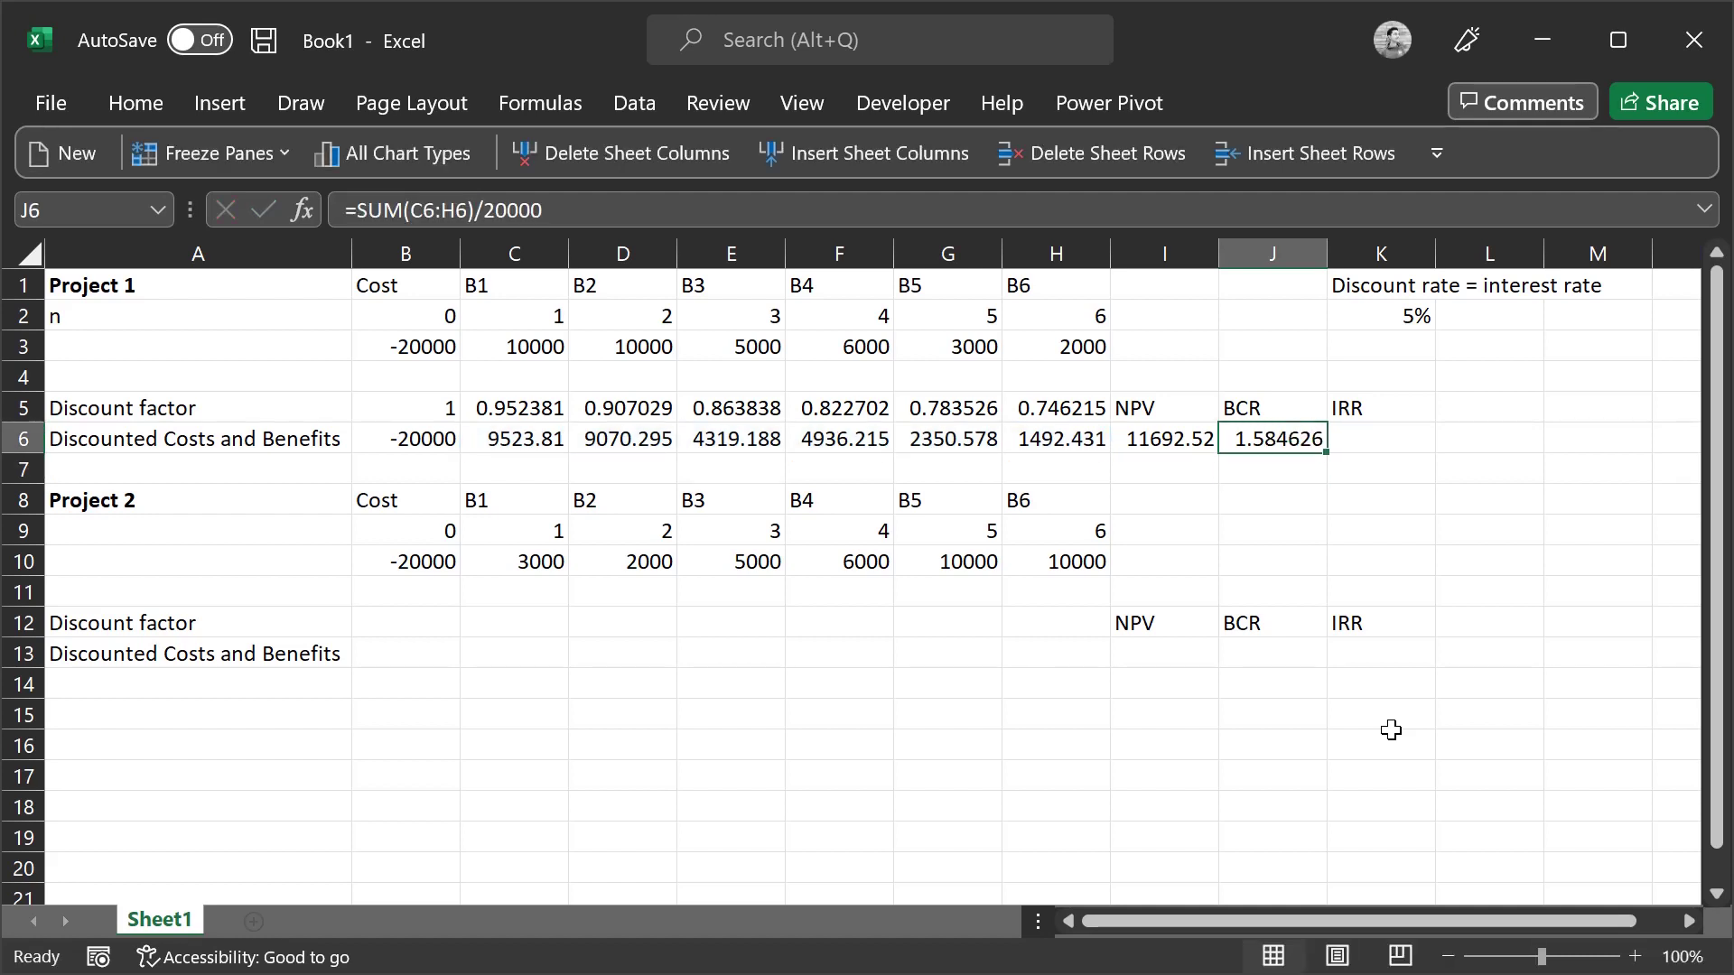
pyautogui.press('Right')
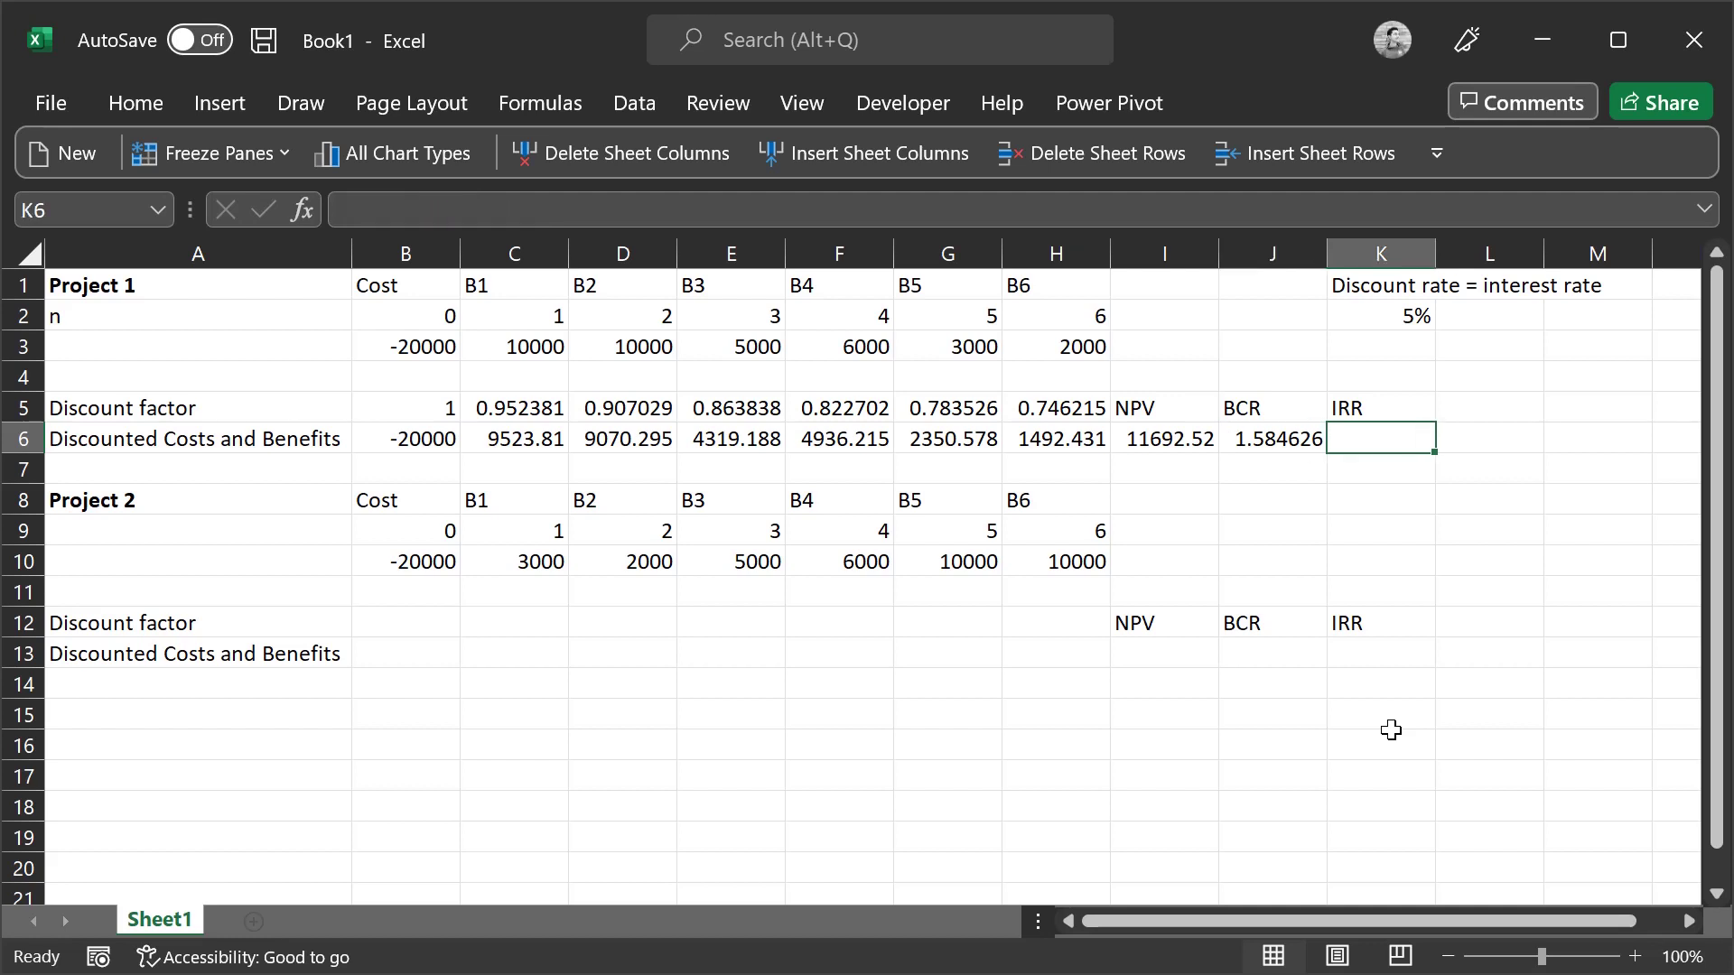
# Enter =IRR(B3:H3) in K6, giving Project 1 an IRR of 28%
pyautogui.write('=')
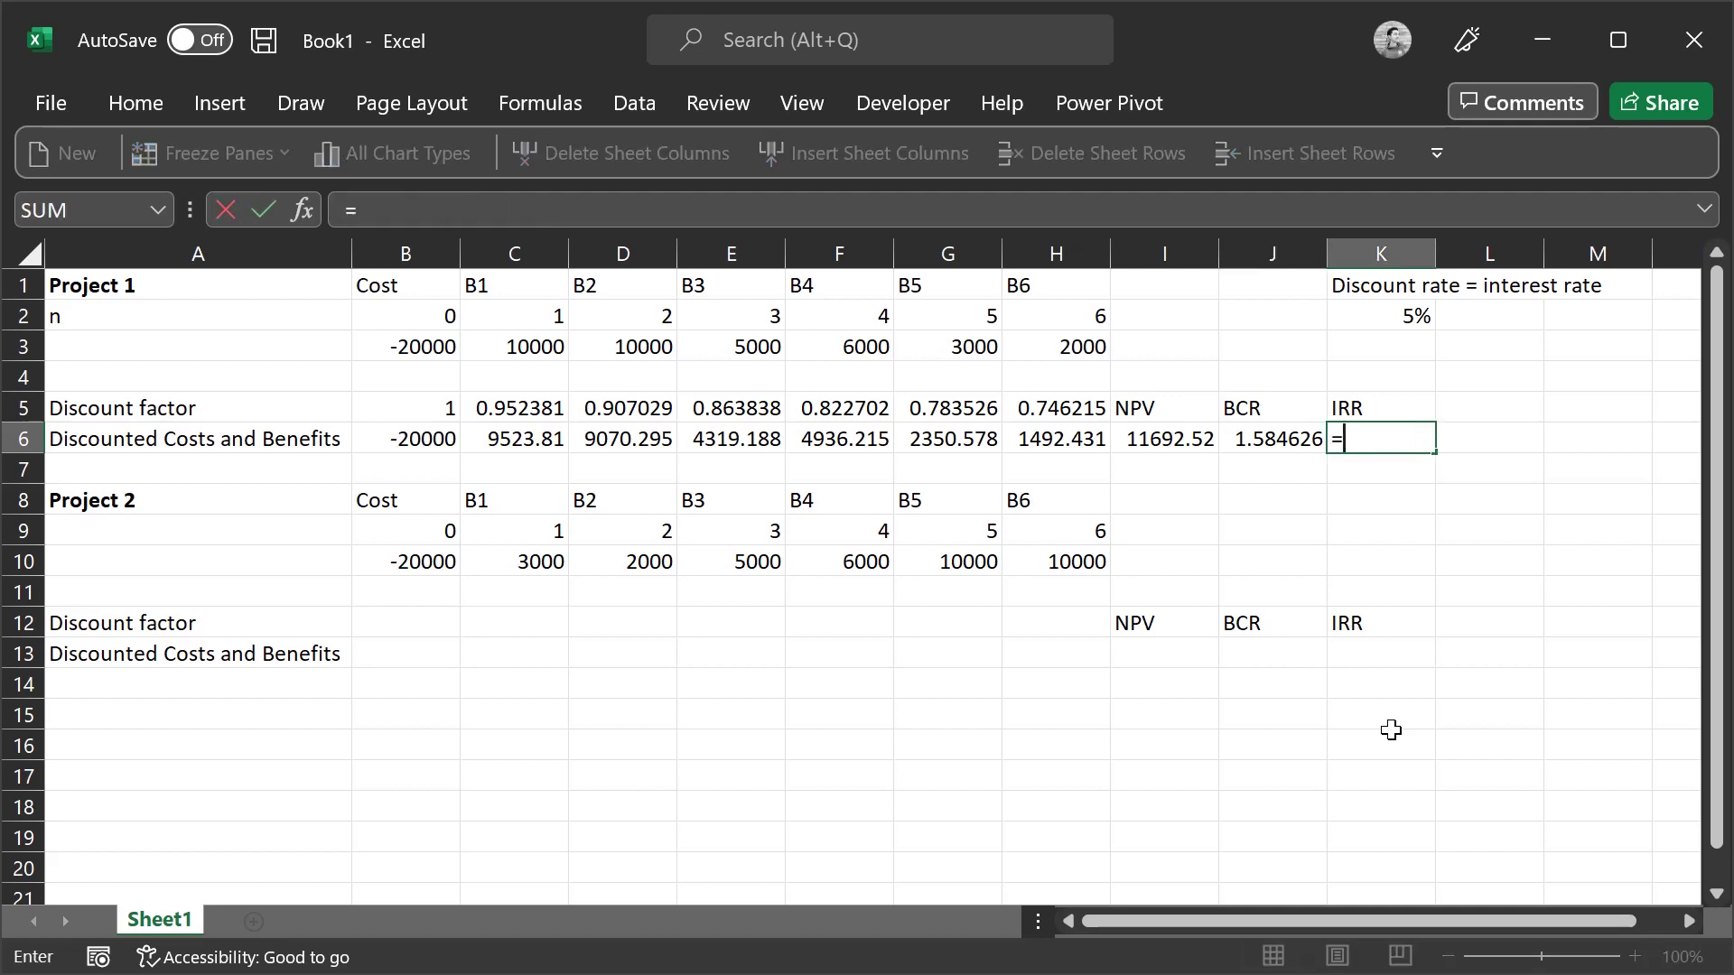
pyautogui.write('irr')
pyautogui.press('Tab')
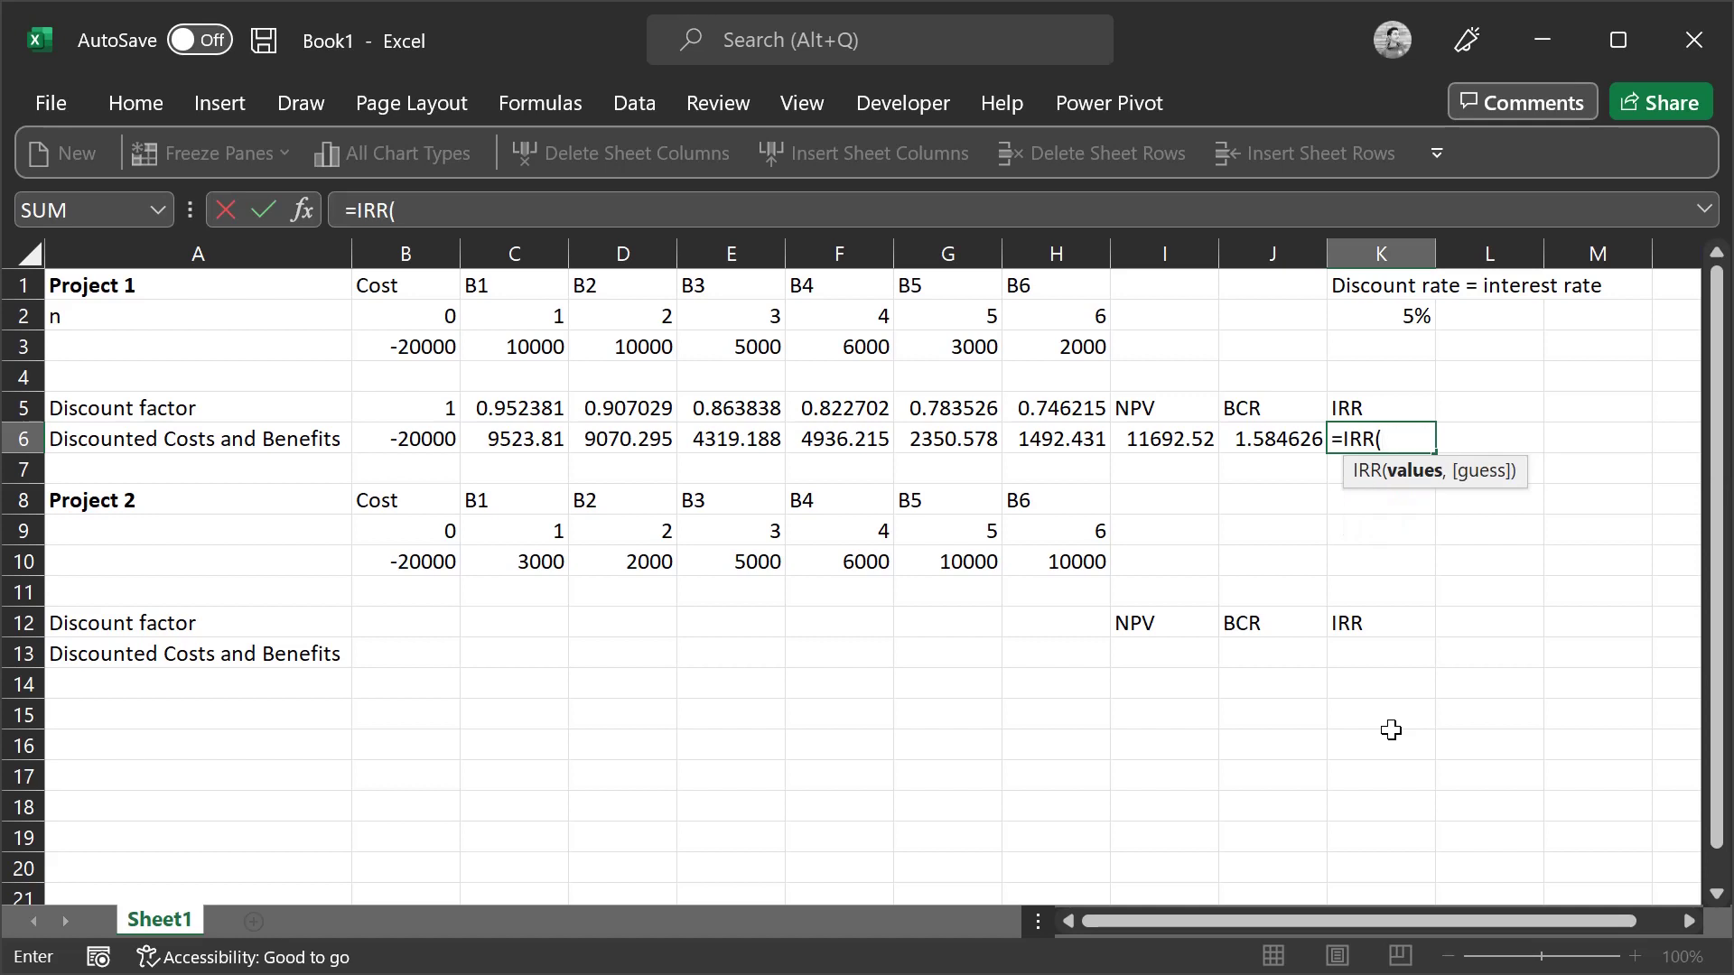
pyautogui.click(406, 347)
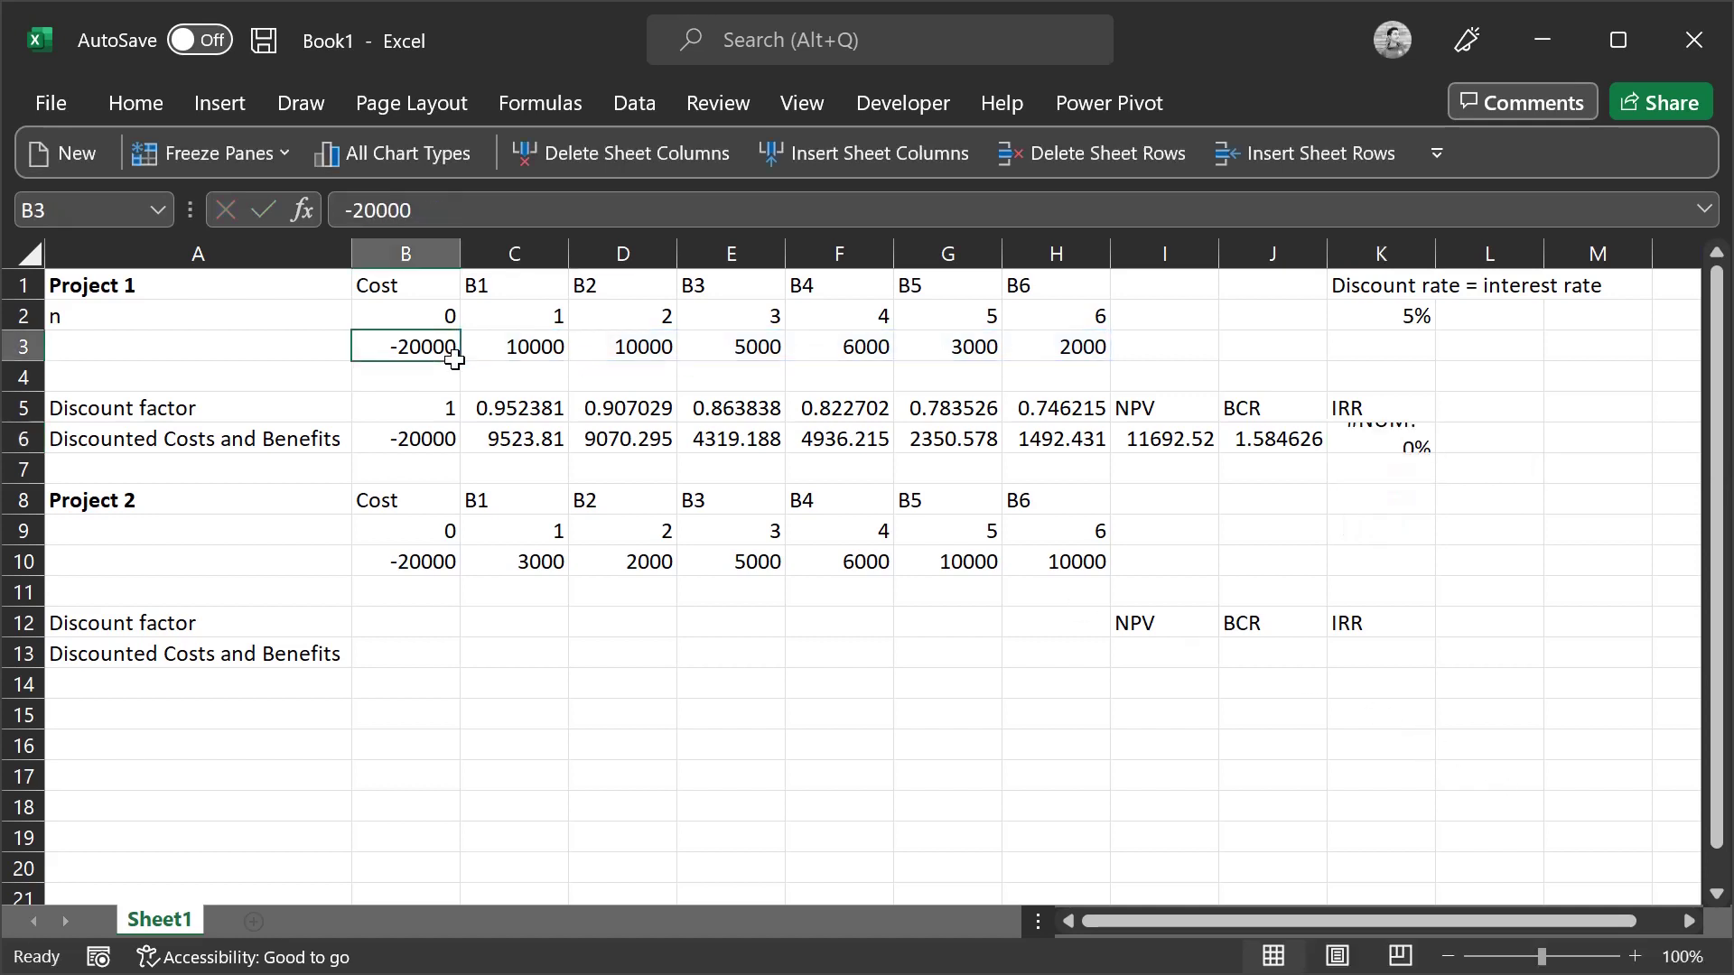
pyautogui.click(1414, 439)
pyautogui.click(455, 197)
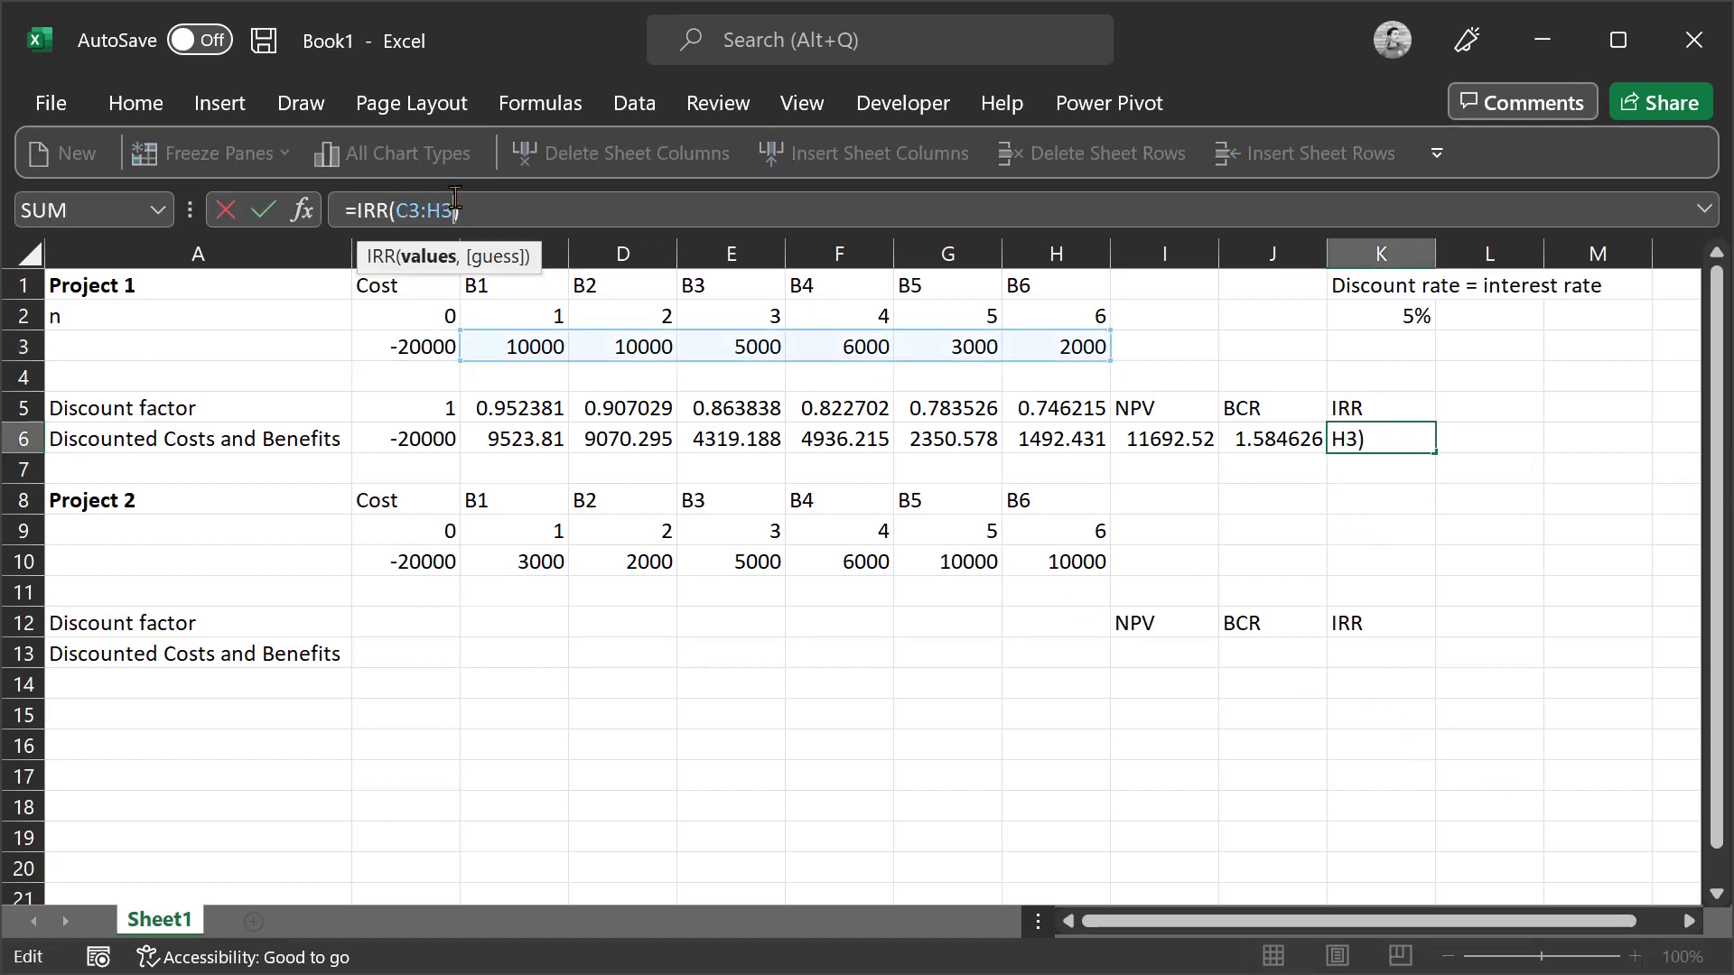
pyautogui.moveTo(413, 351); pyautogui.dragTo(375, 346)
pyautogui.press('Return')
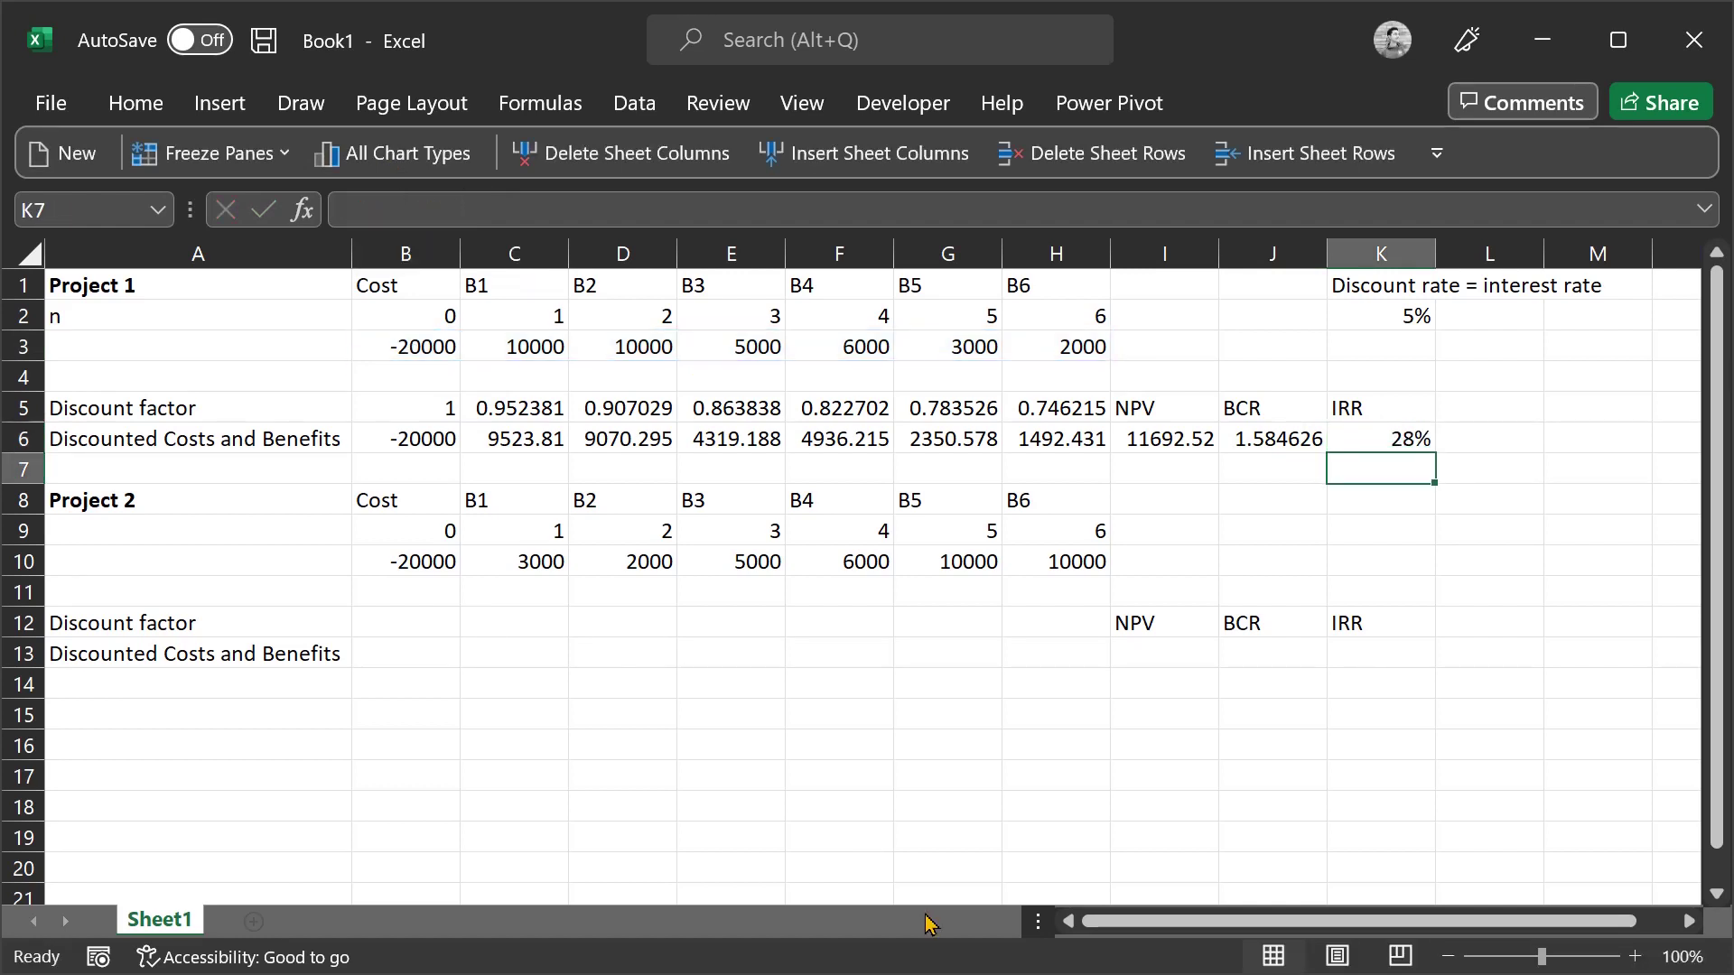
pyautogui.click(1386, 439)
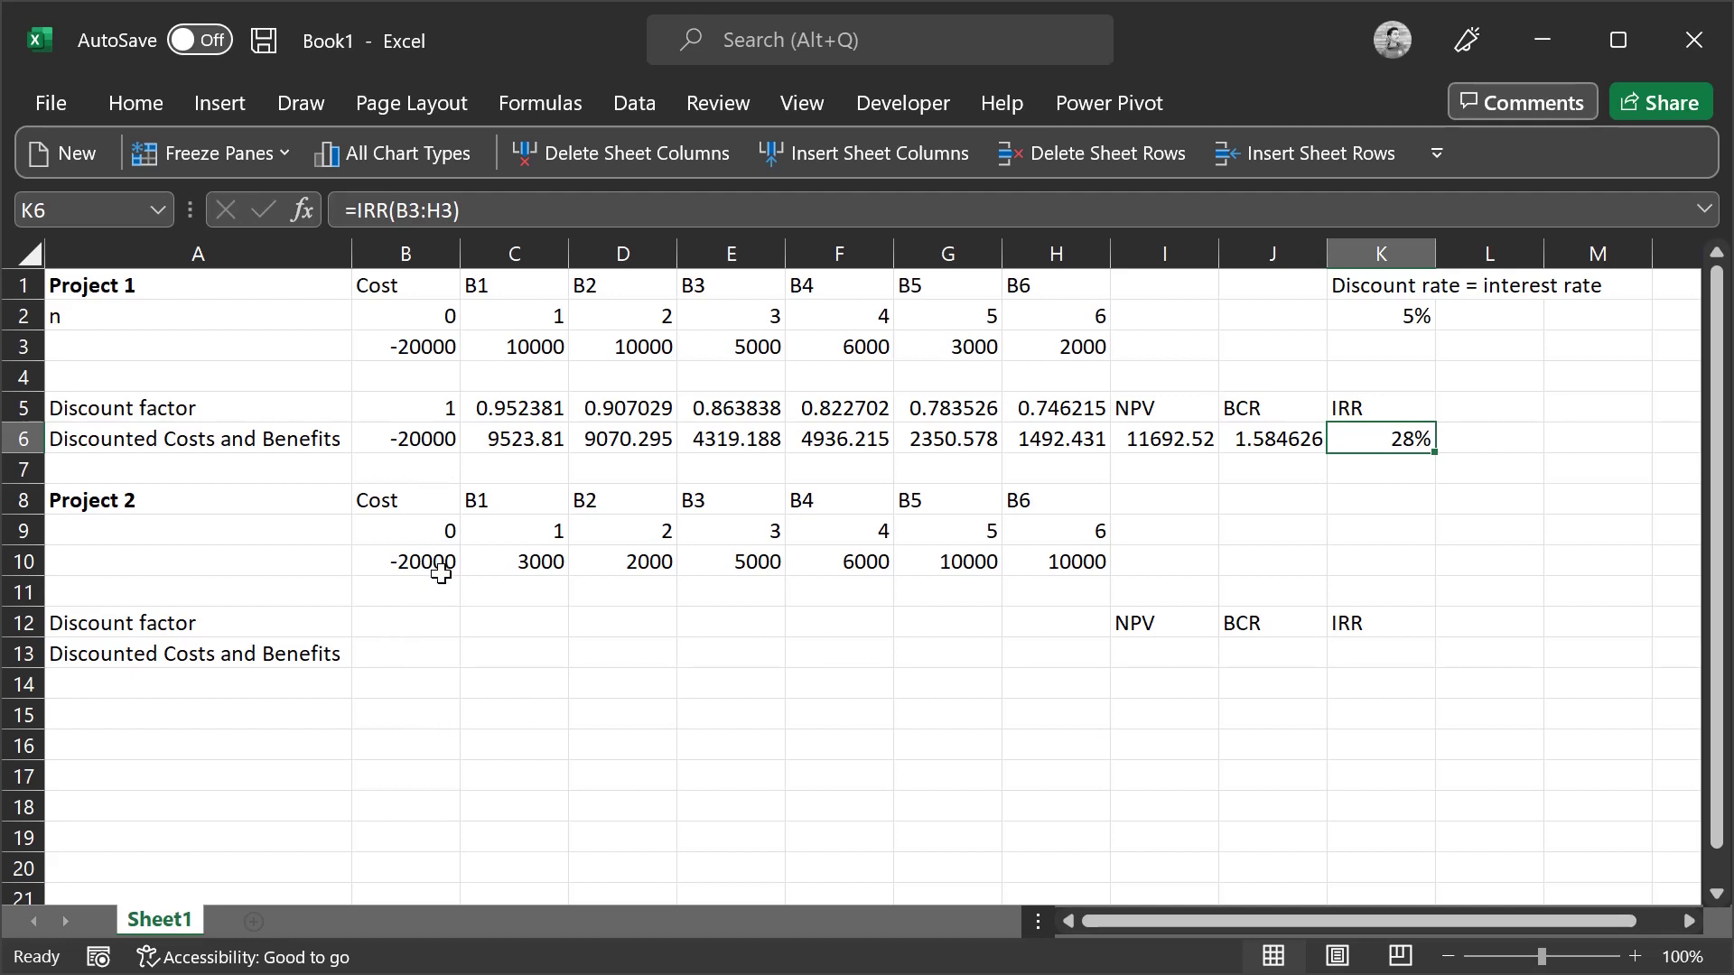
pyautogui.click(413, 629)
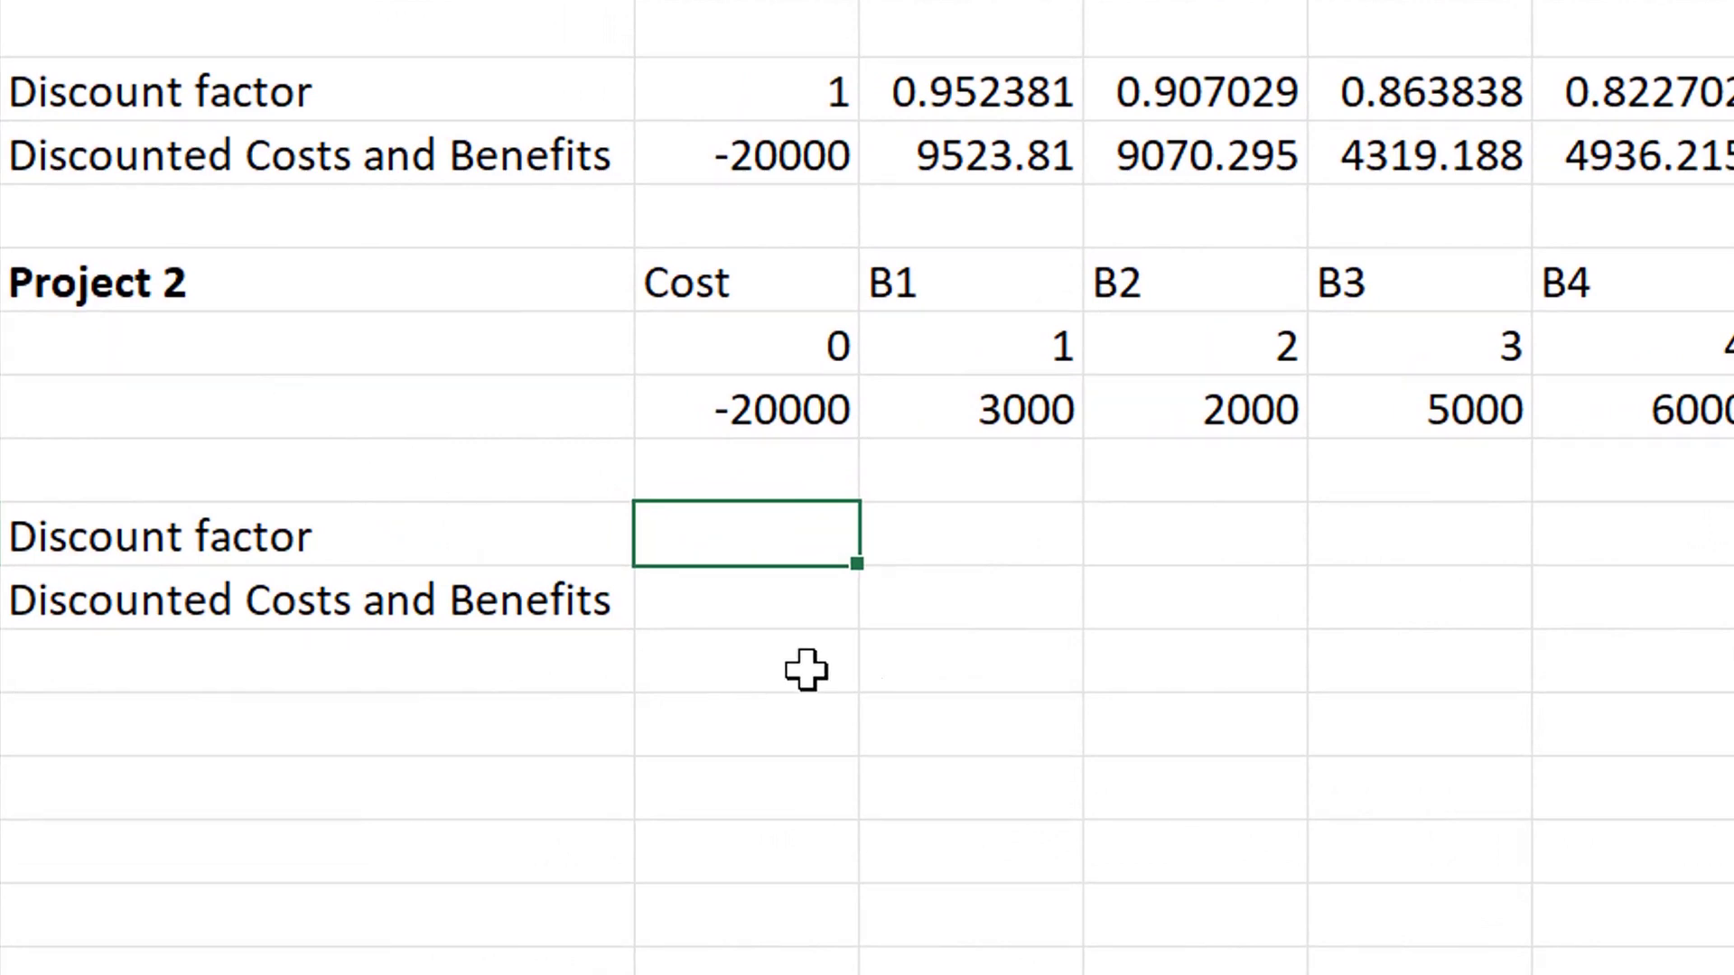
# Enter =1/(1+$K$2)^B9 in B12 and fill it across to H12 for Project 2's discount factors
pyautogui.write('=1/1')
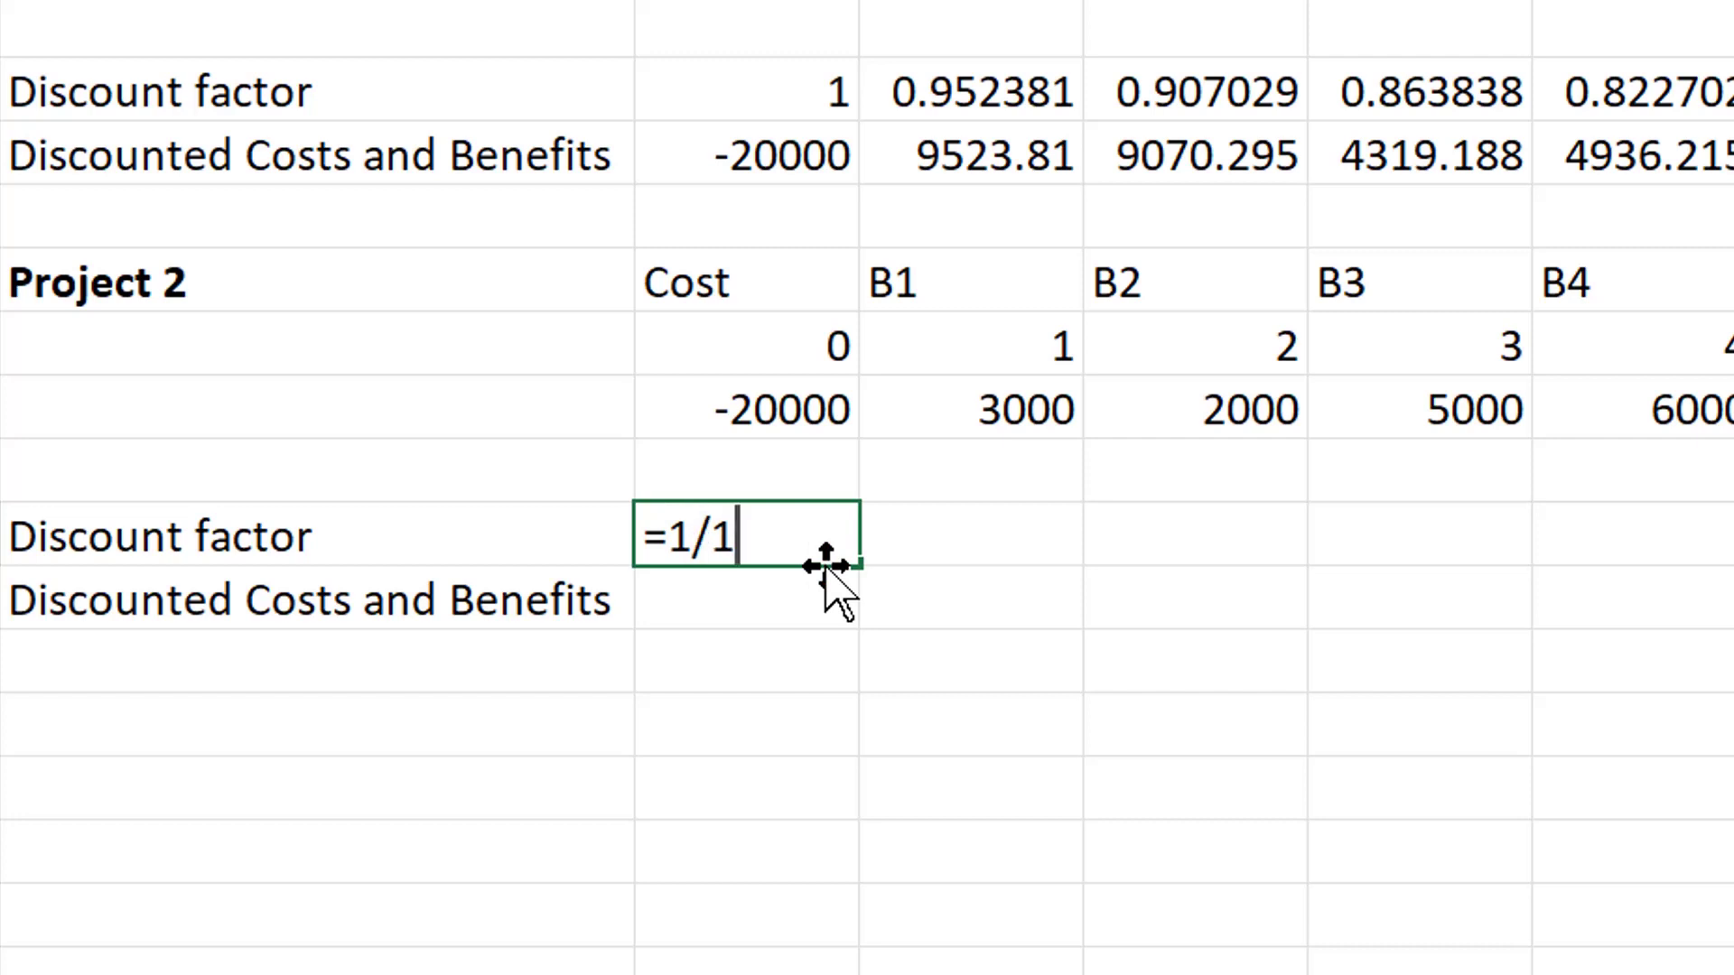
pyautogui.press('Left')
pyautogui.press('Right')
pyautogui.press('F2')
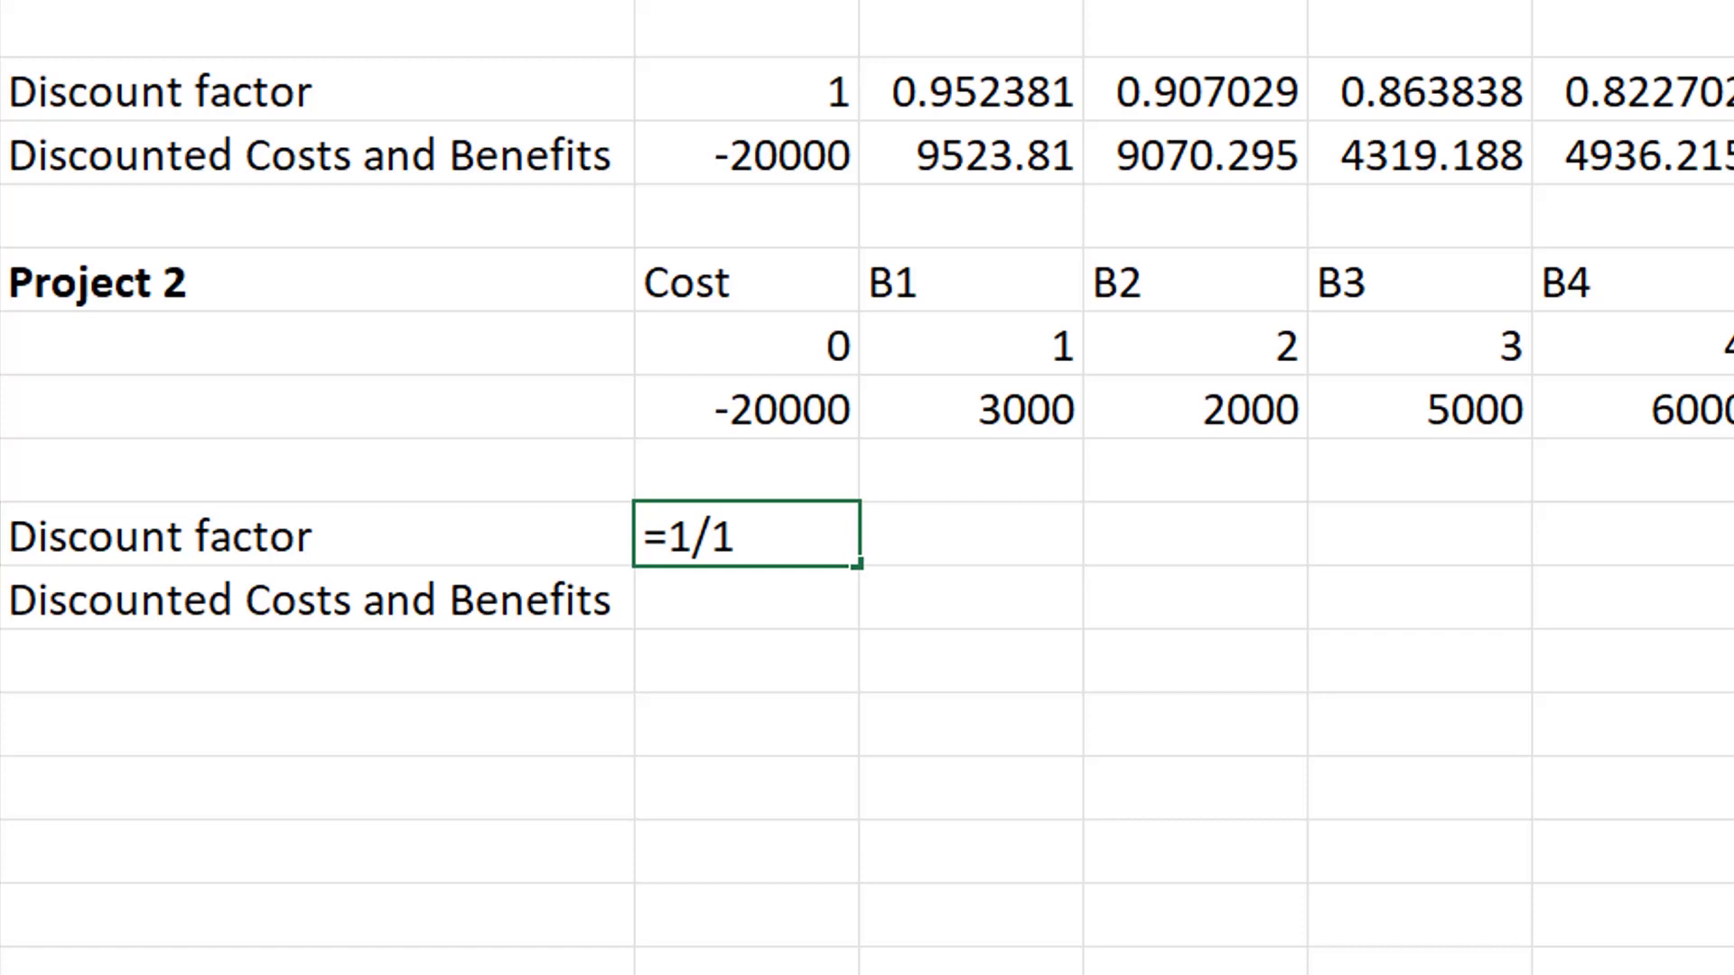
pyautogui.press('Left')
pyautogui.write('(')
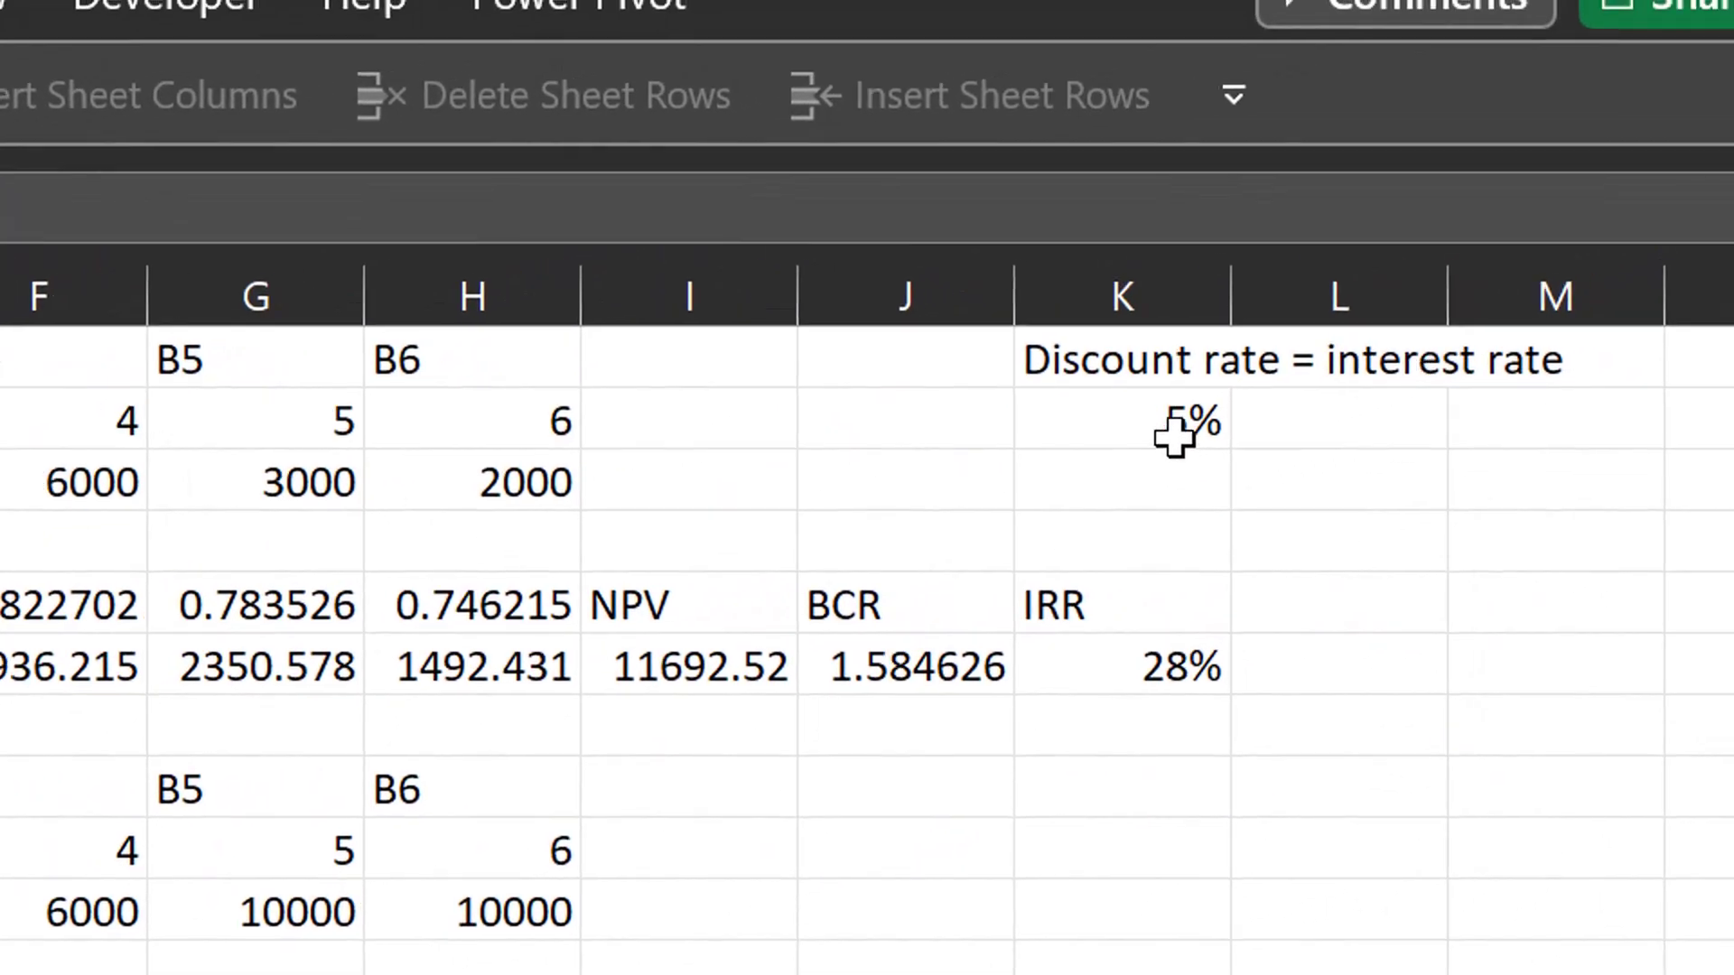
pyautogui.click(1585, 290)
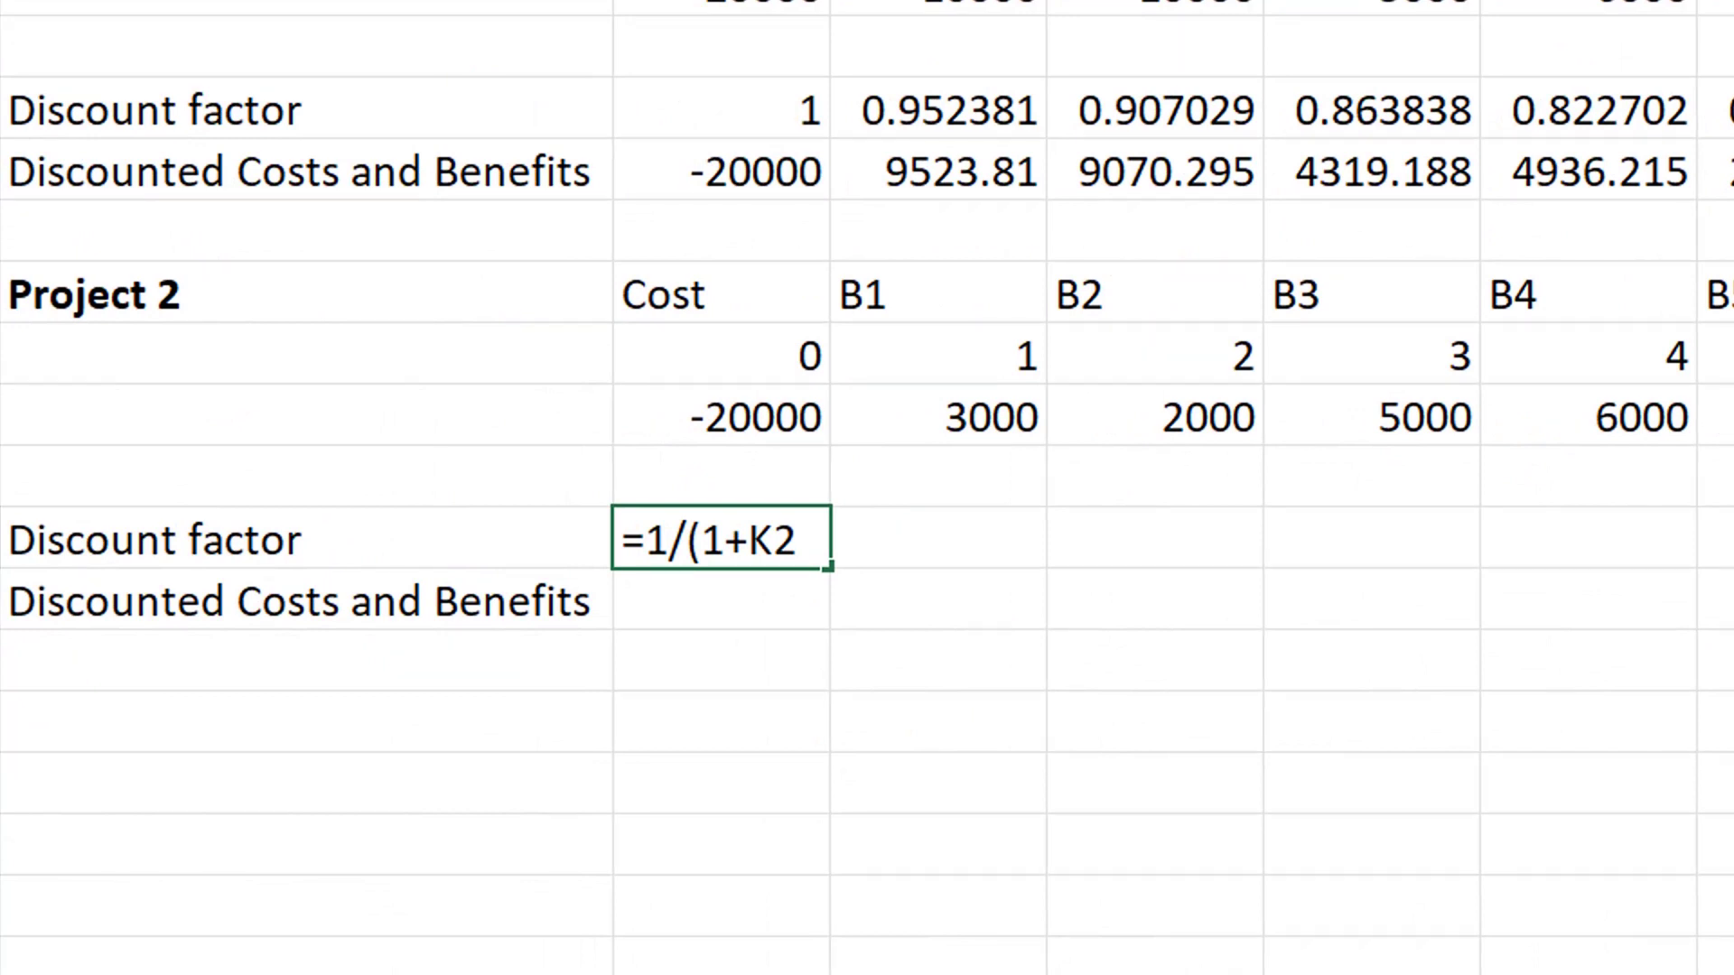
pyautogui.press('F4')
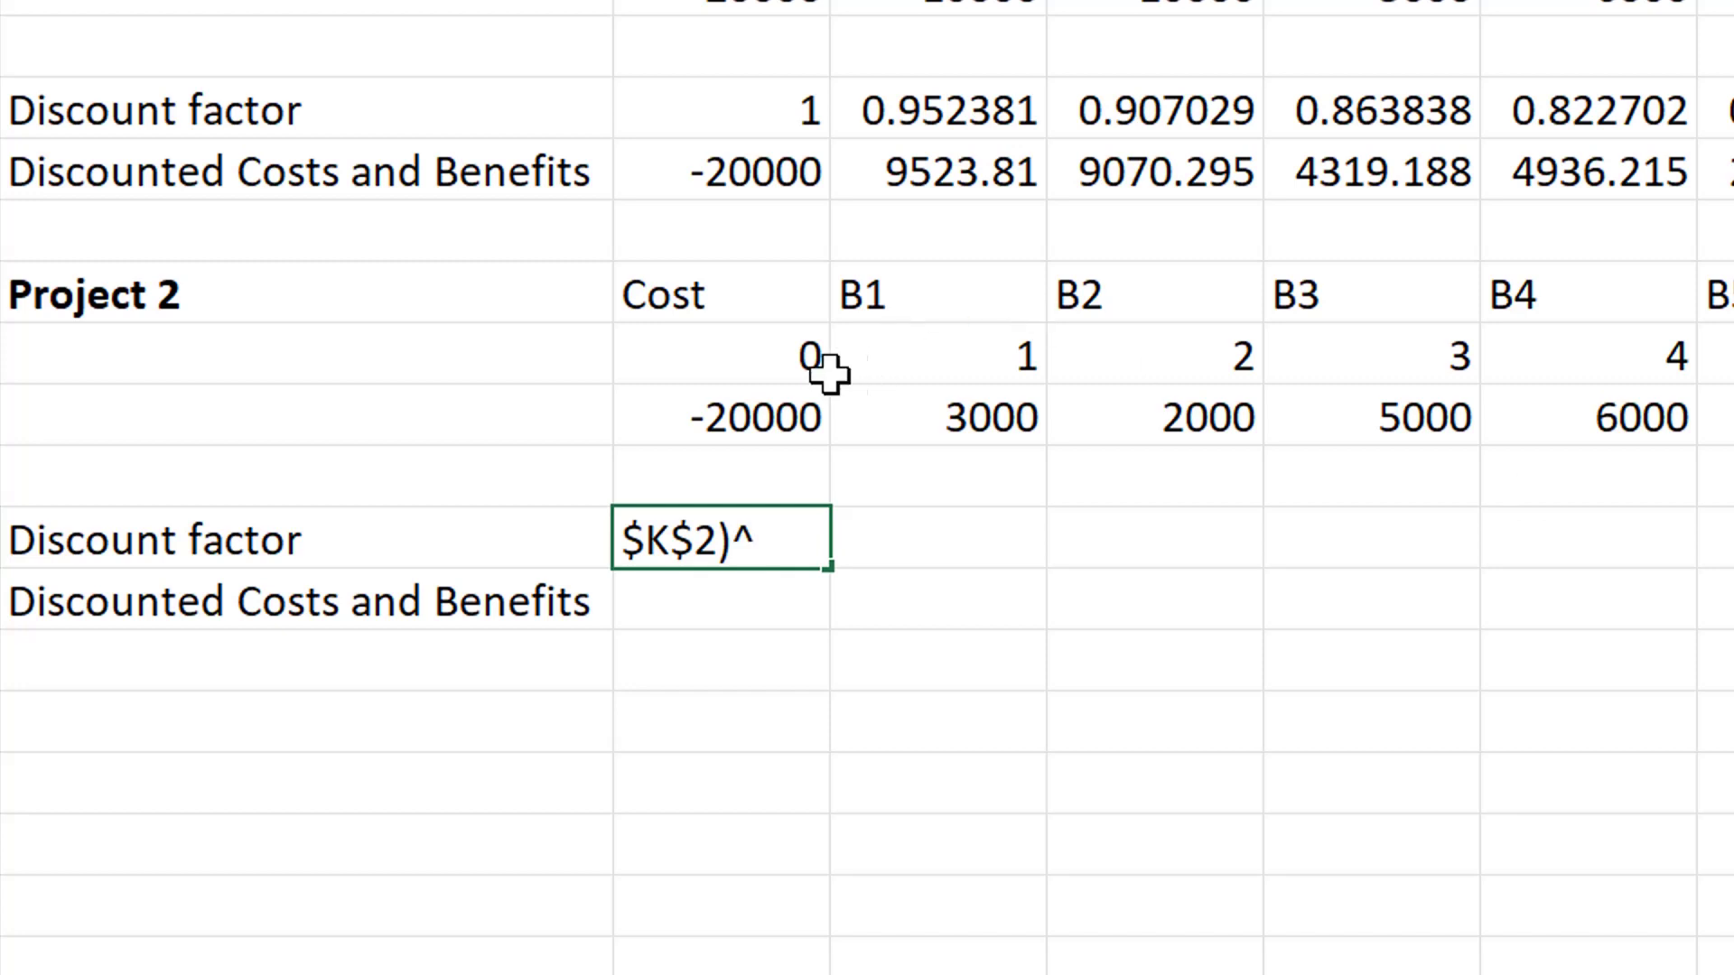
pyautogui.click(765, 363)
pyautogui.press('Return')
pyautogui.click(759, 542)
pyautogui.moveTo(820, 561); pyautogui.dragTo(1733, 571)
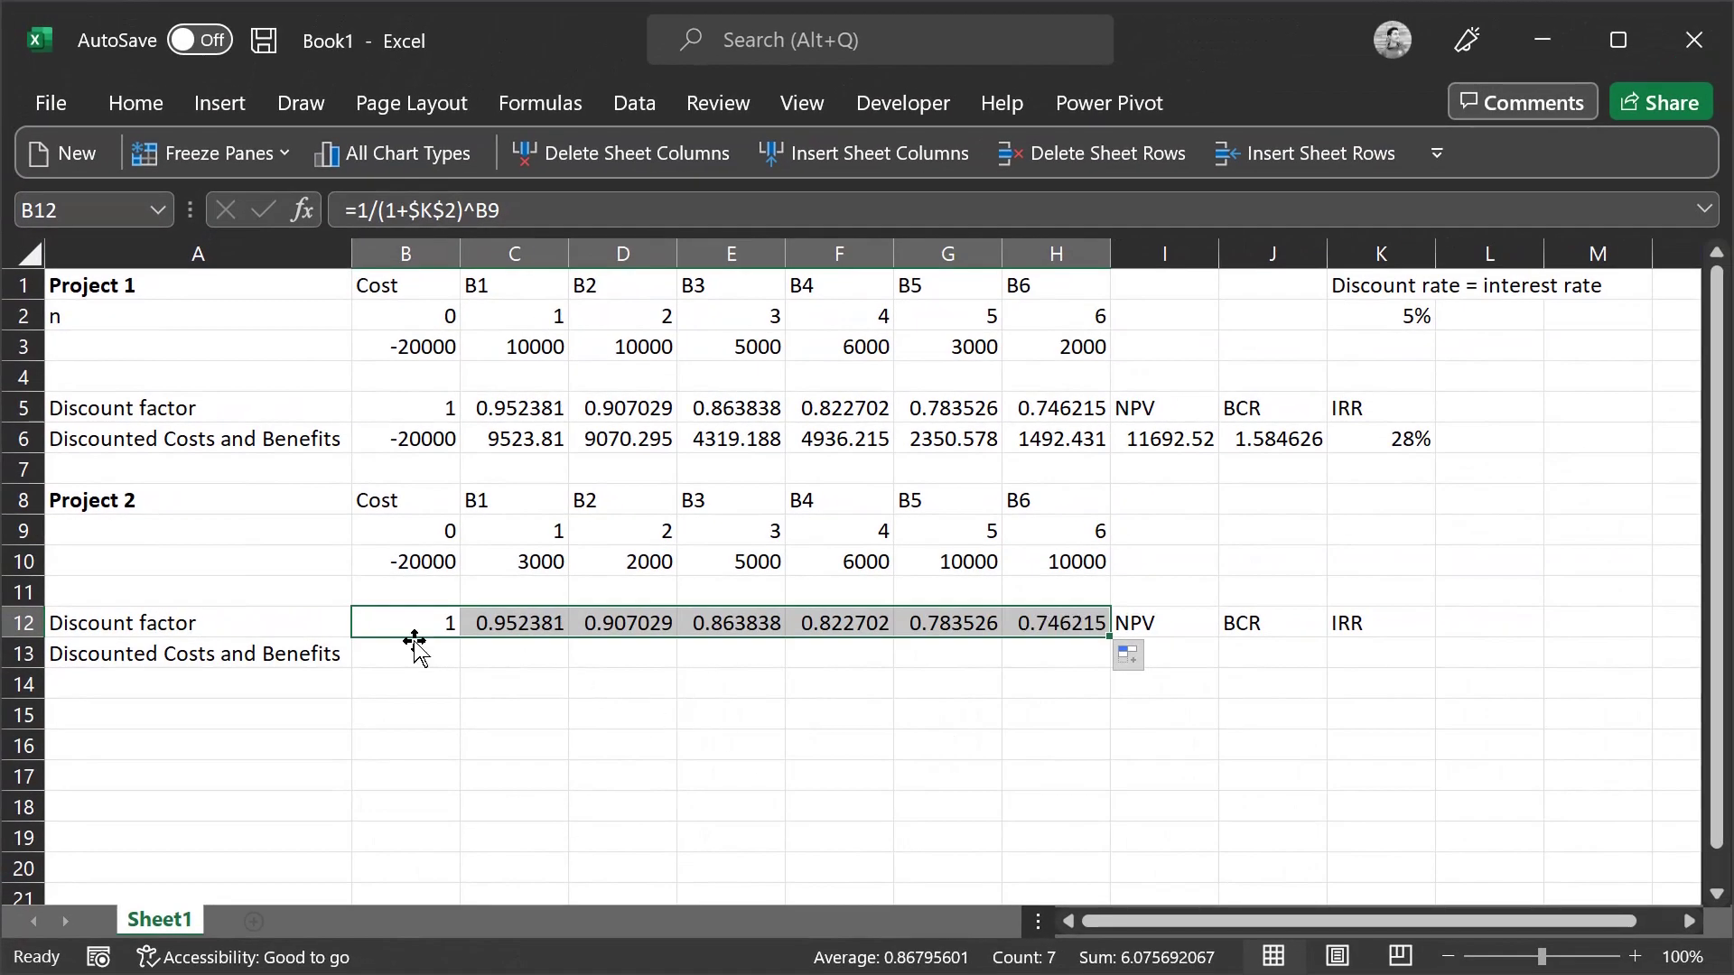
# Enter =B10*B12 in B13 and fill it to H13, giving values from -20000 to 7462.154
pyautogui.click(430, 652)
pyautogui.write('=')
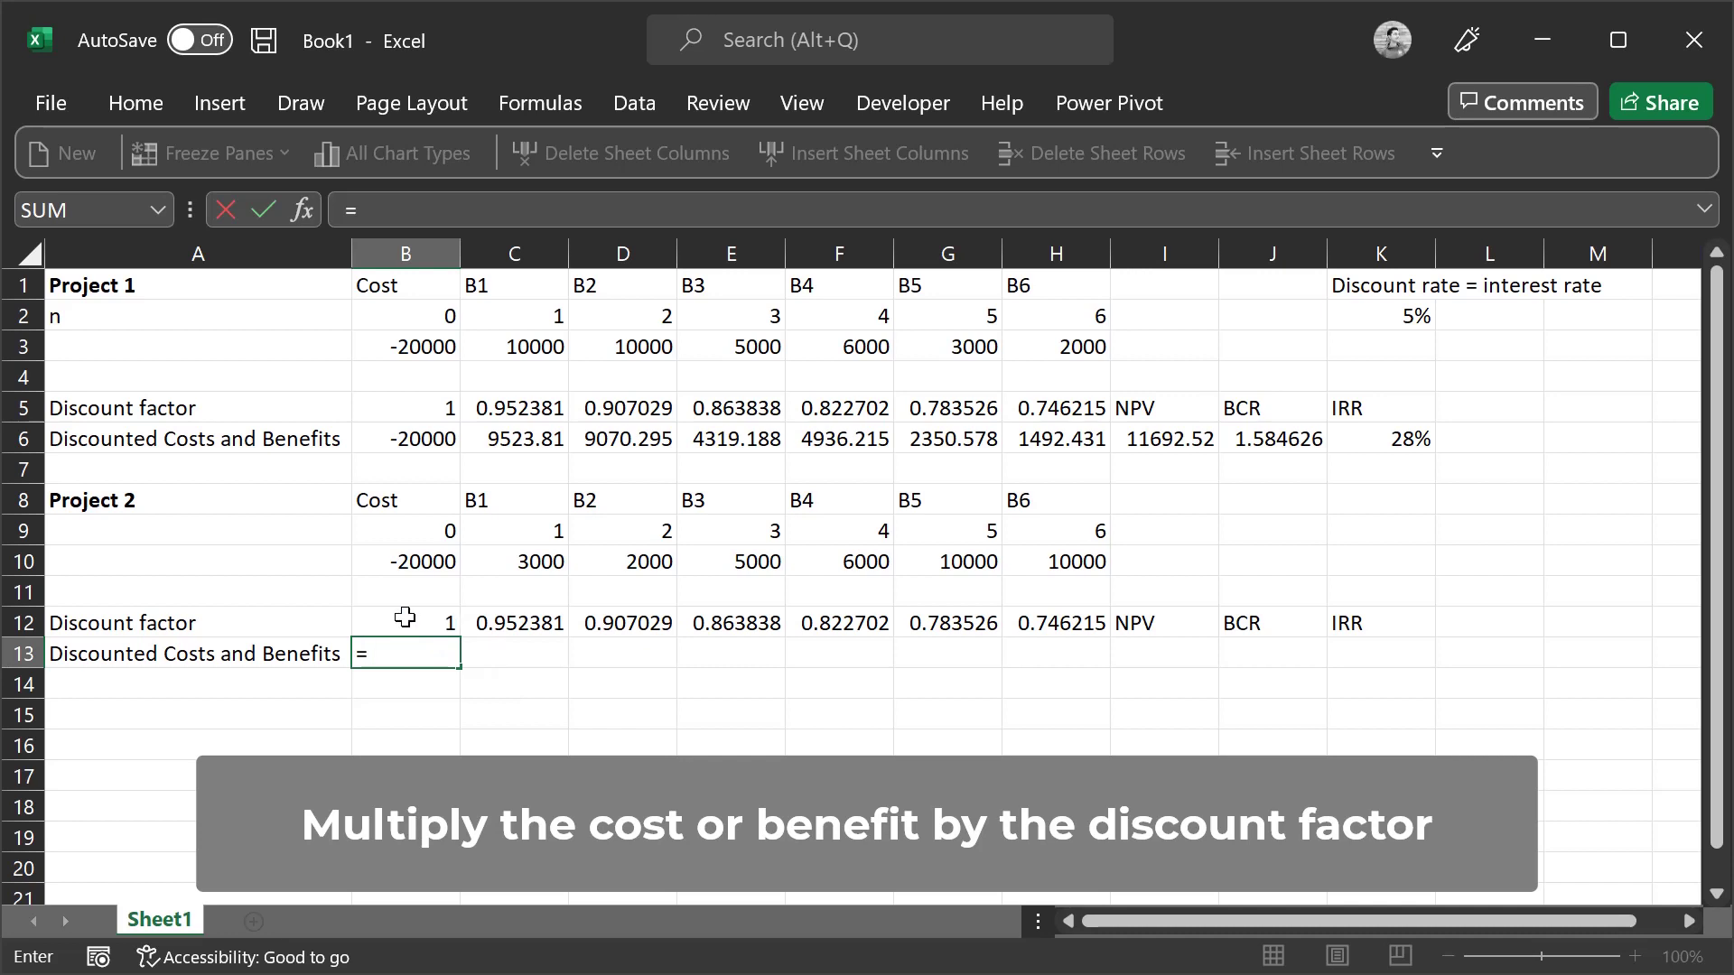
pyautogui.click(408, 559)
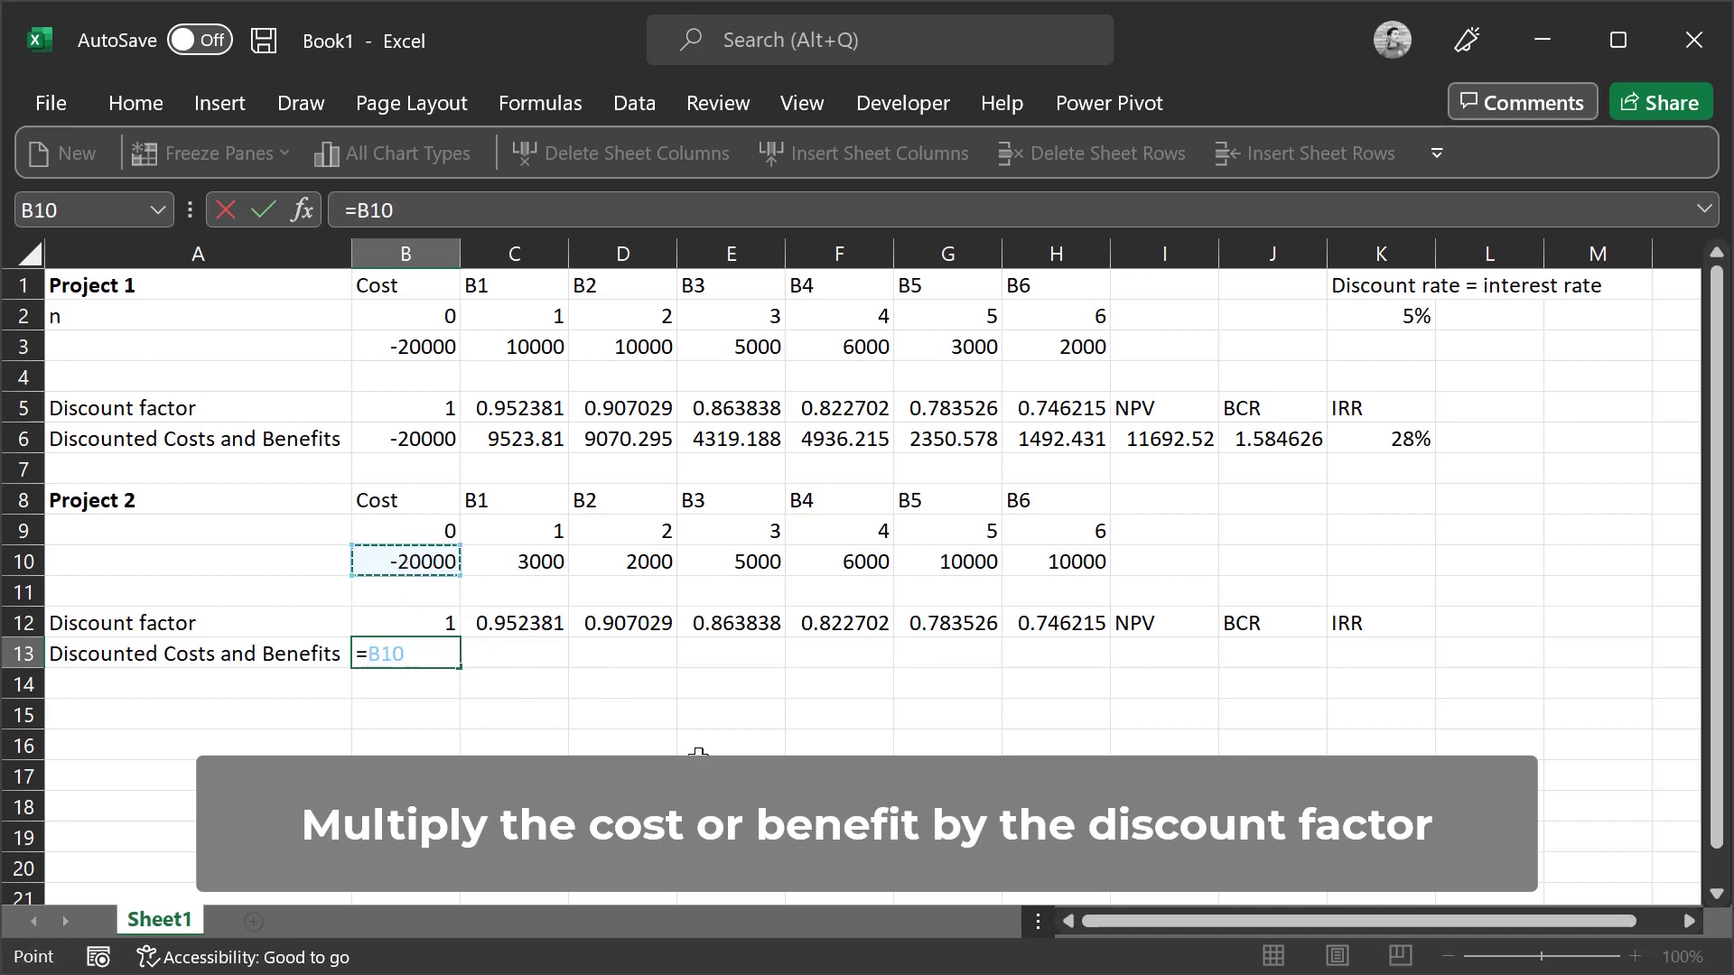
pyautogui.write('*')
pyautogui.click(441, 625)
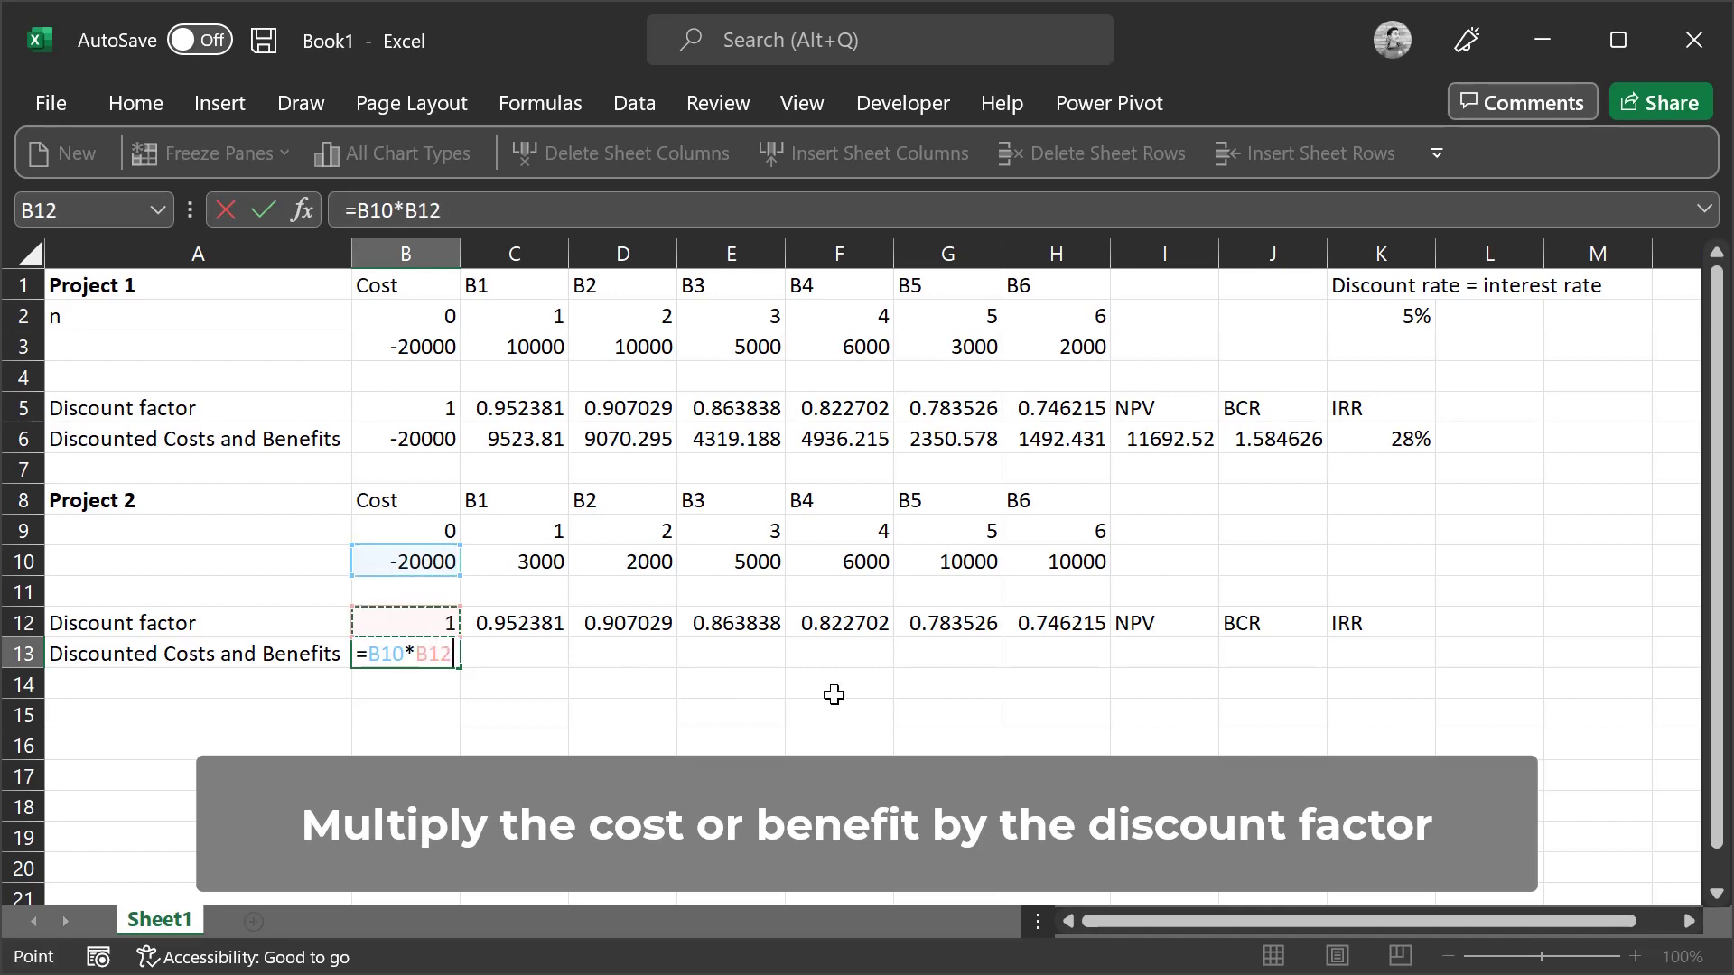
pyautogui.press('Return')
pyautogui.click(442, 658)
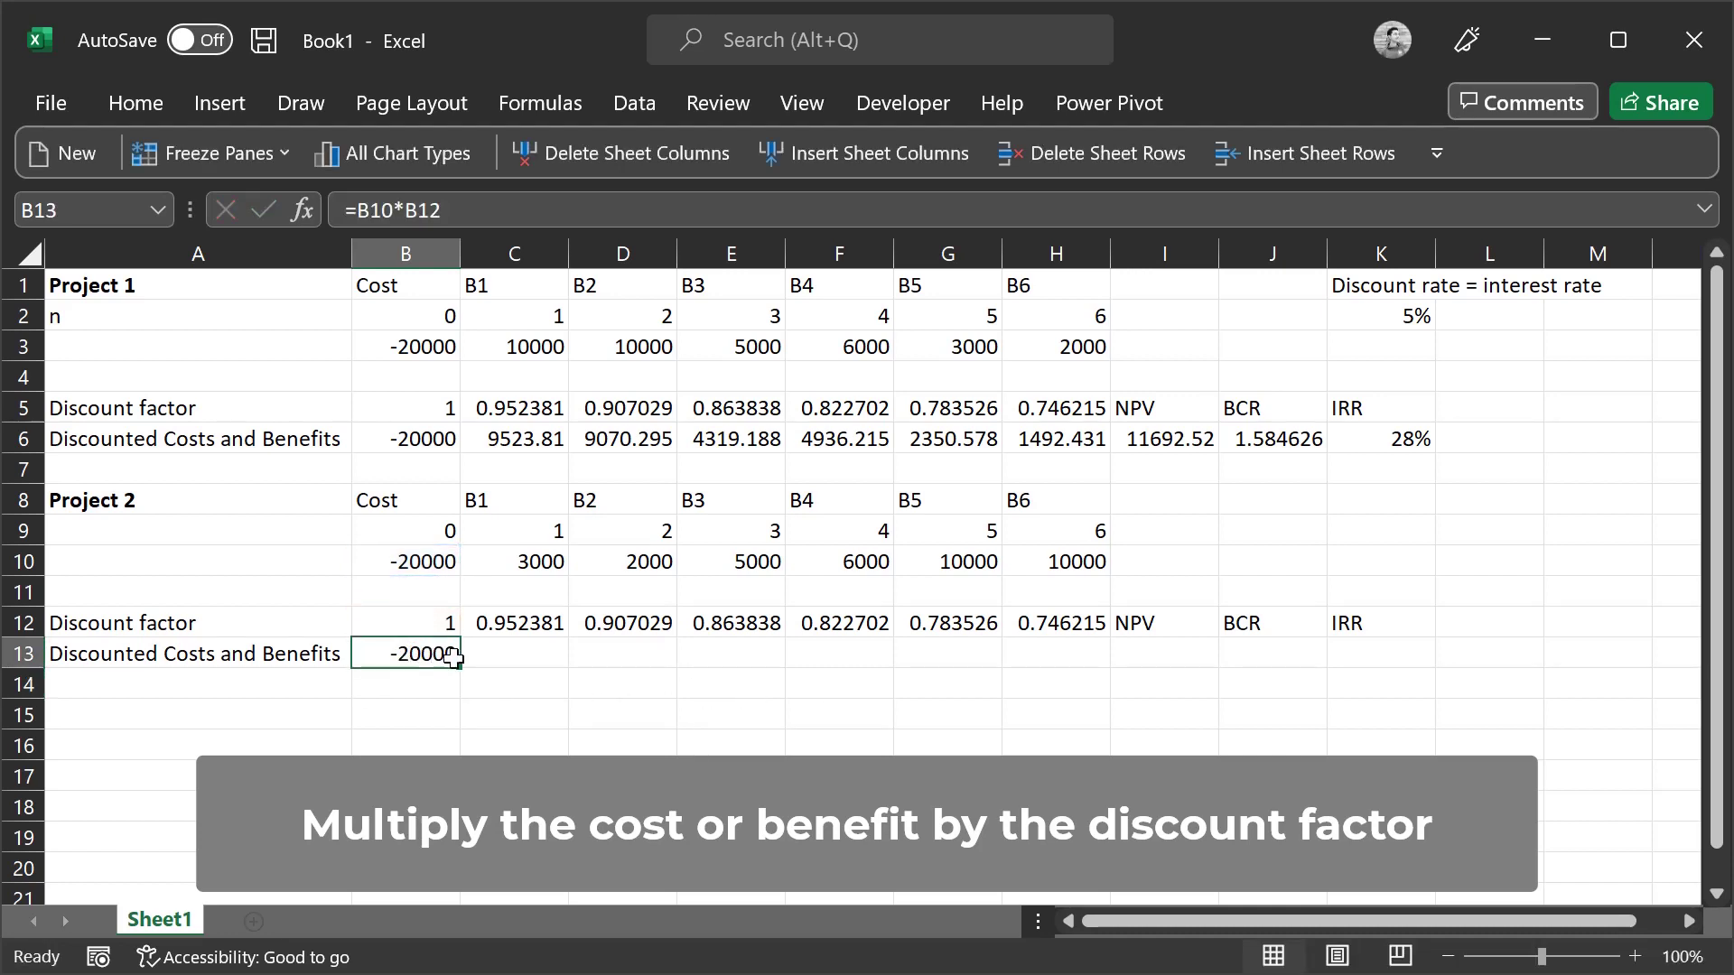
pyautogui.moveTo(463, 664); pyautogui.dragTo(1107, 662)
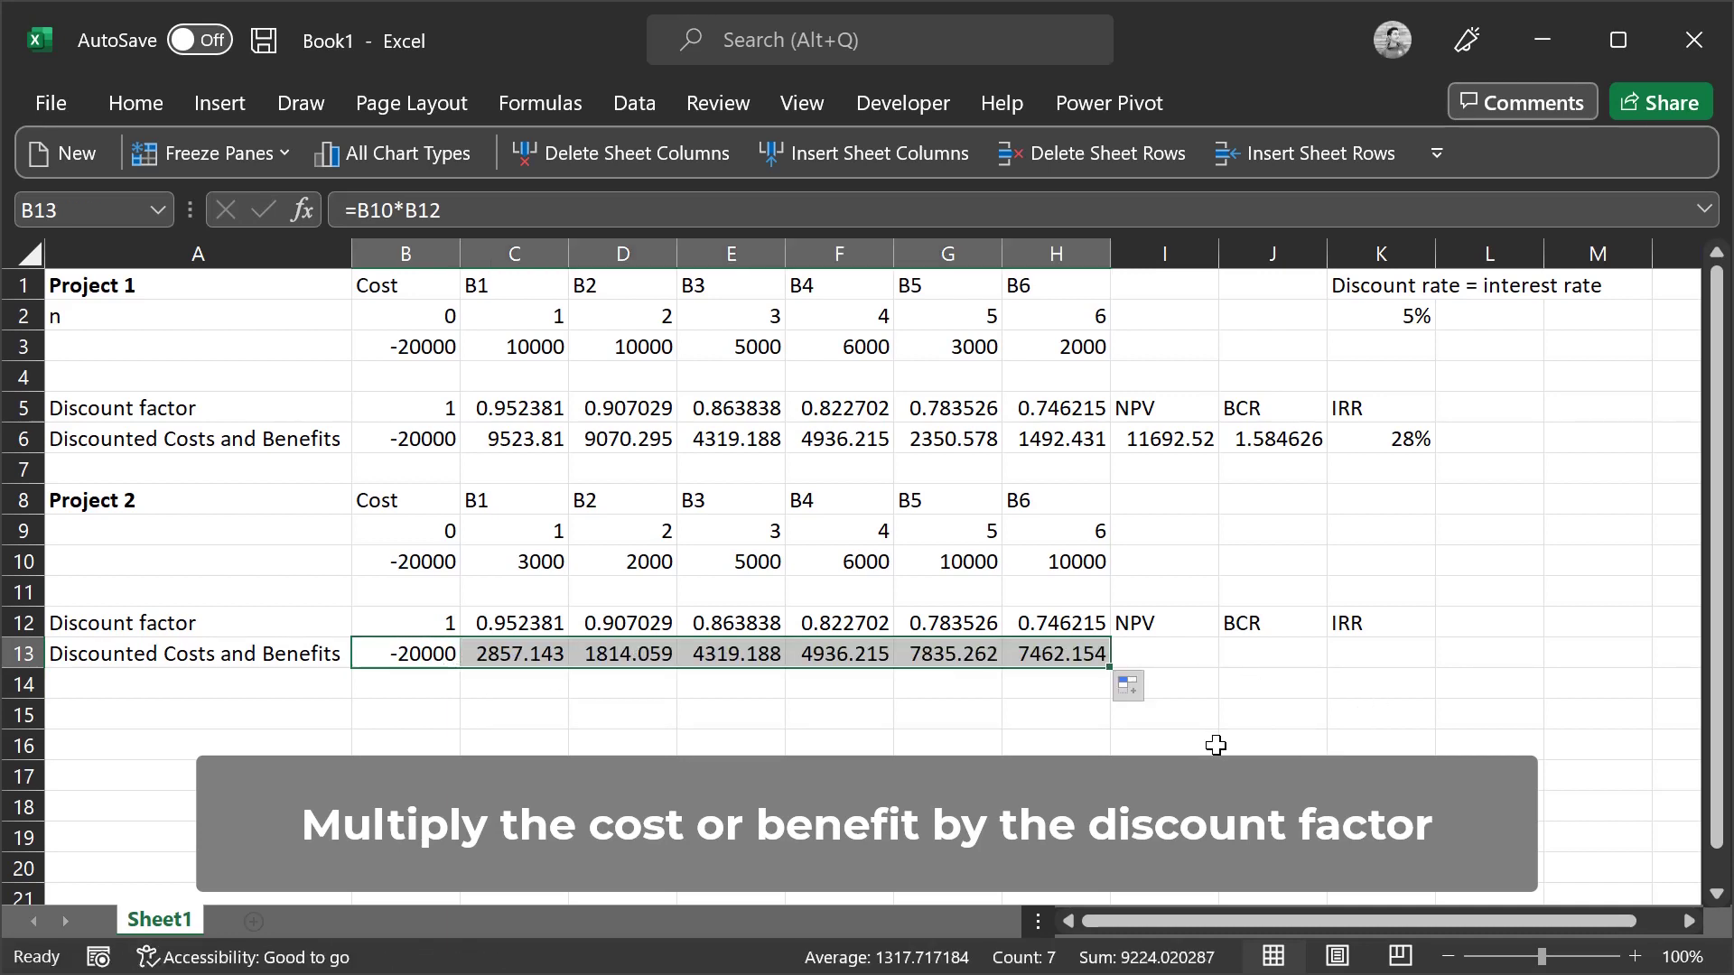
pyautogui.click(1172, 662)
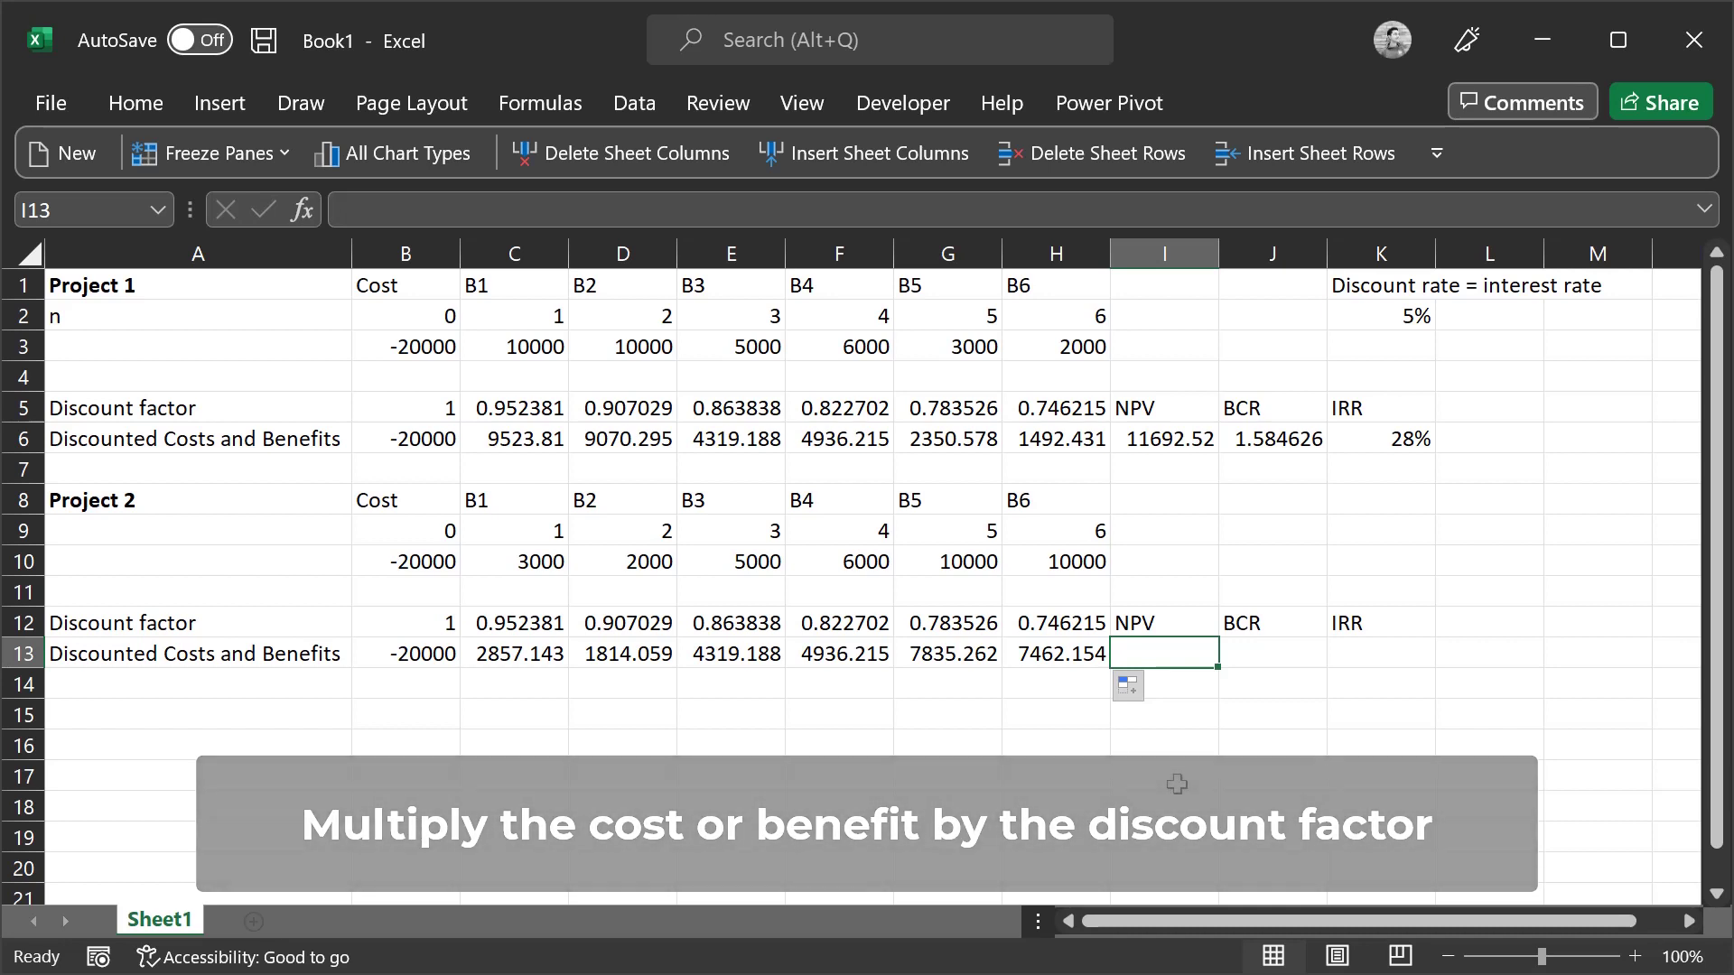
# Enter =SUM(B13:H13) in I13, giving Project 2 an NPV of 9224.02
pyautogui.write('=')
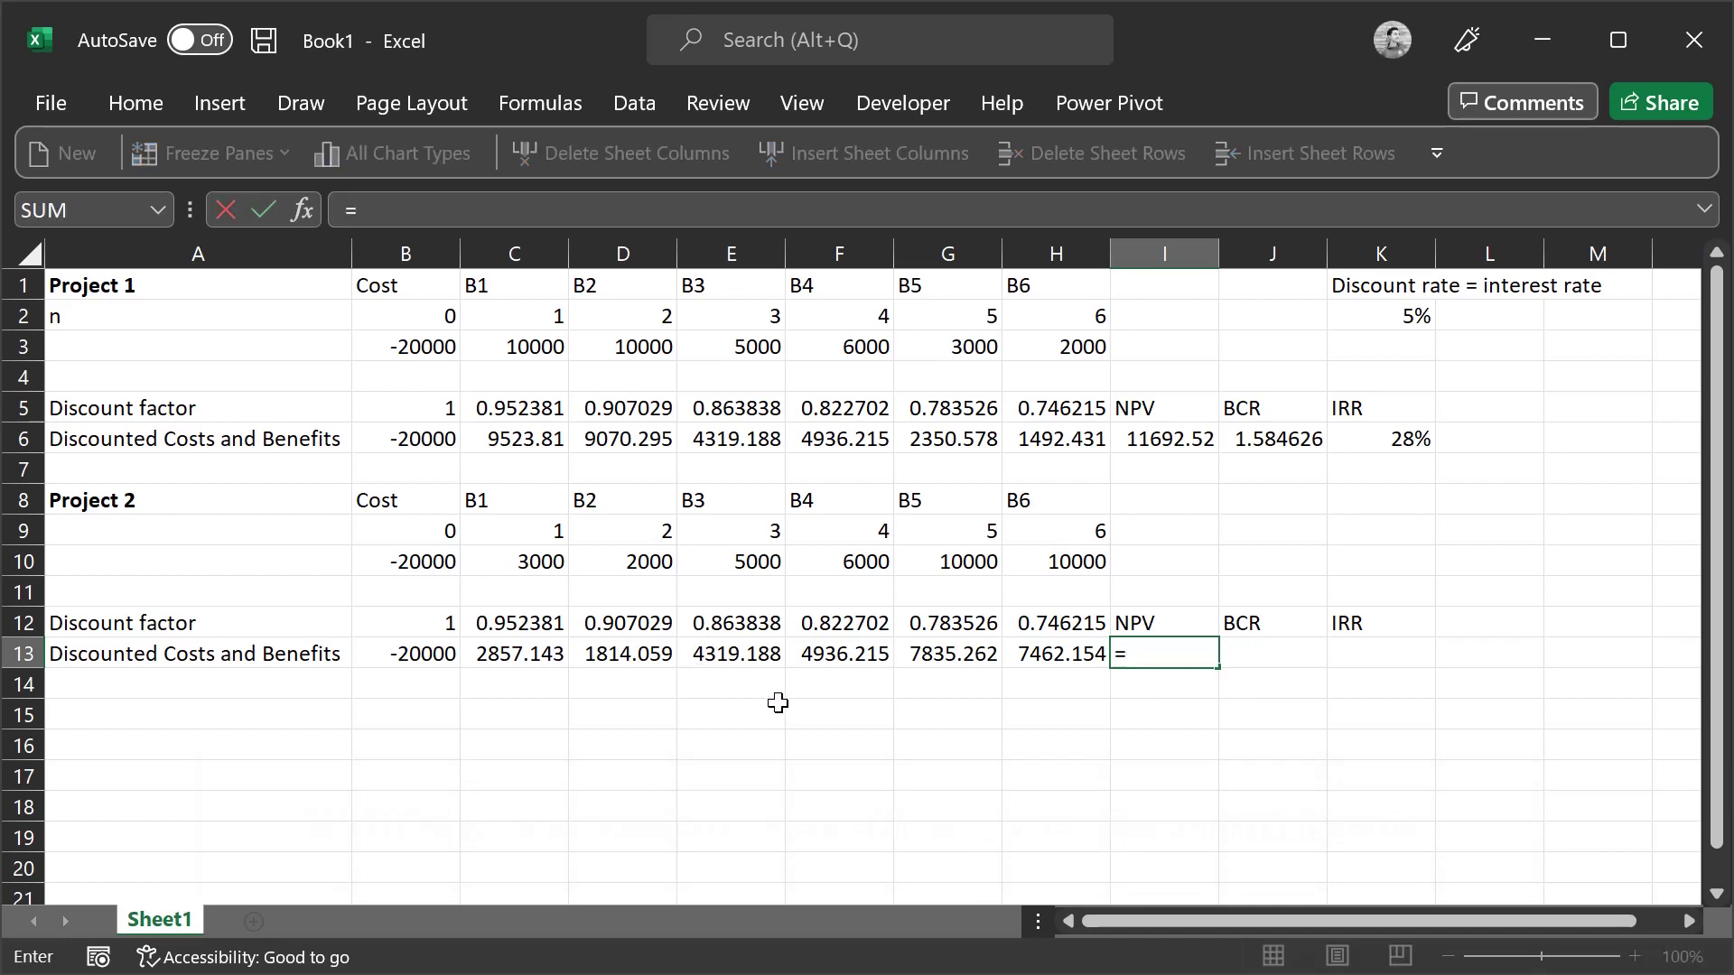
pyautogui.write('sum')
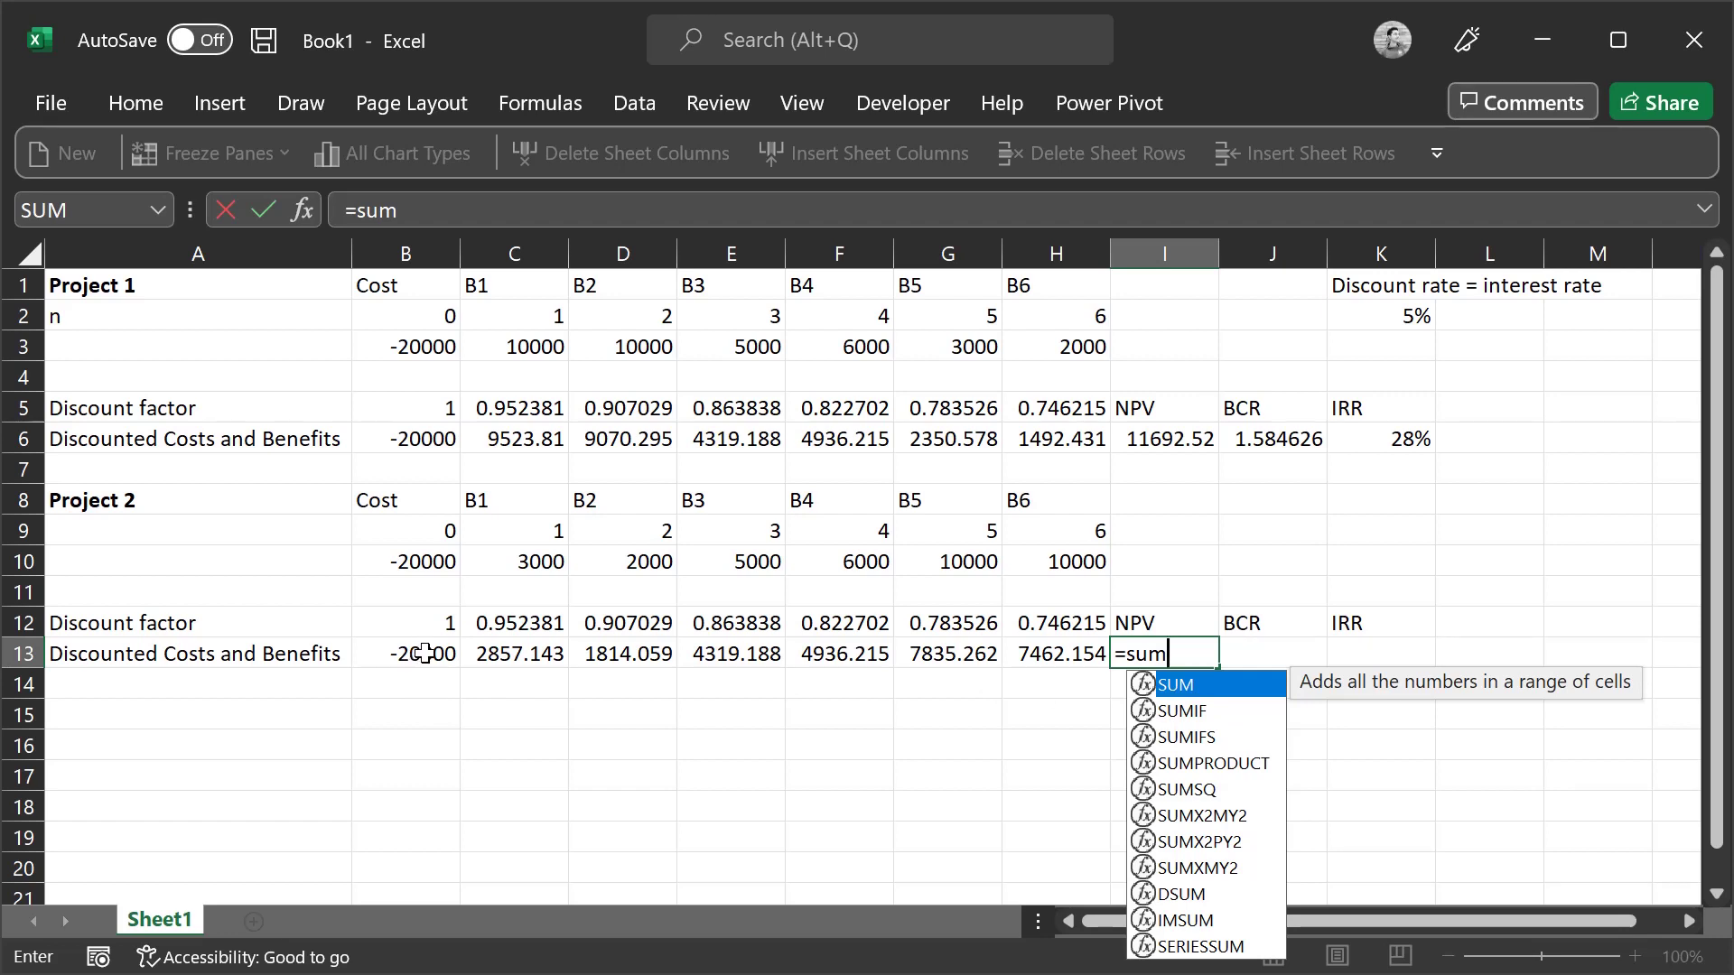
pyautogui.press('Tab')
pyautogui.moveTo(426, 653); pyautogui.dragTo(1064, 658)
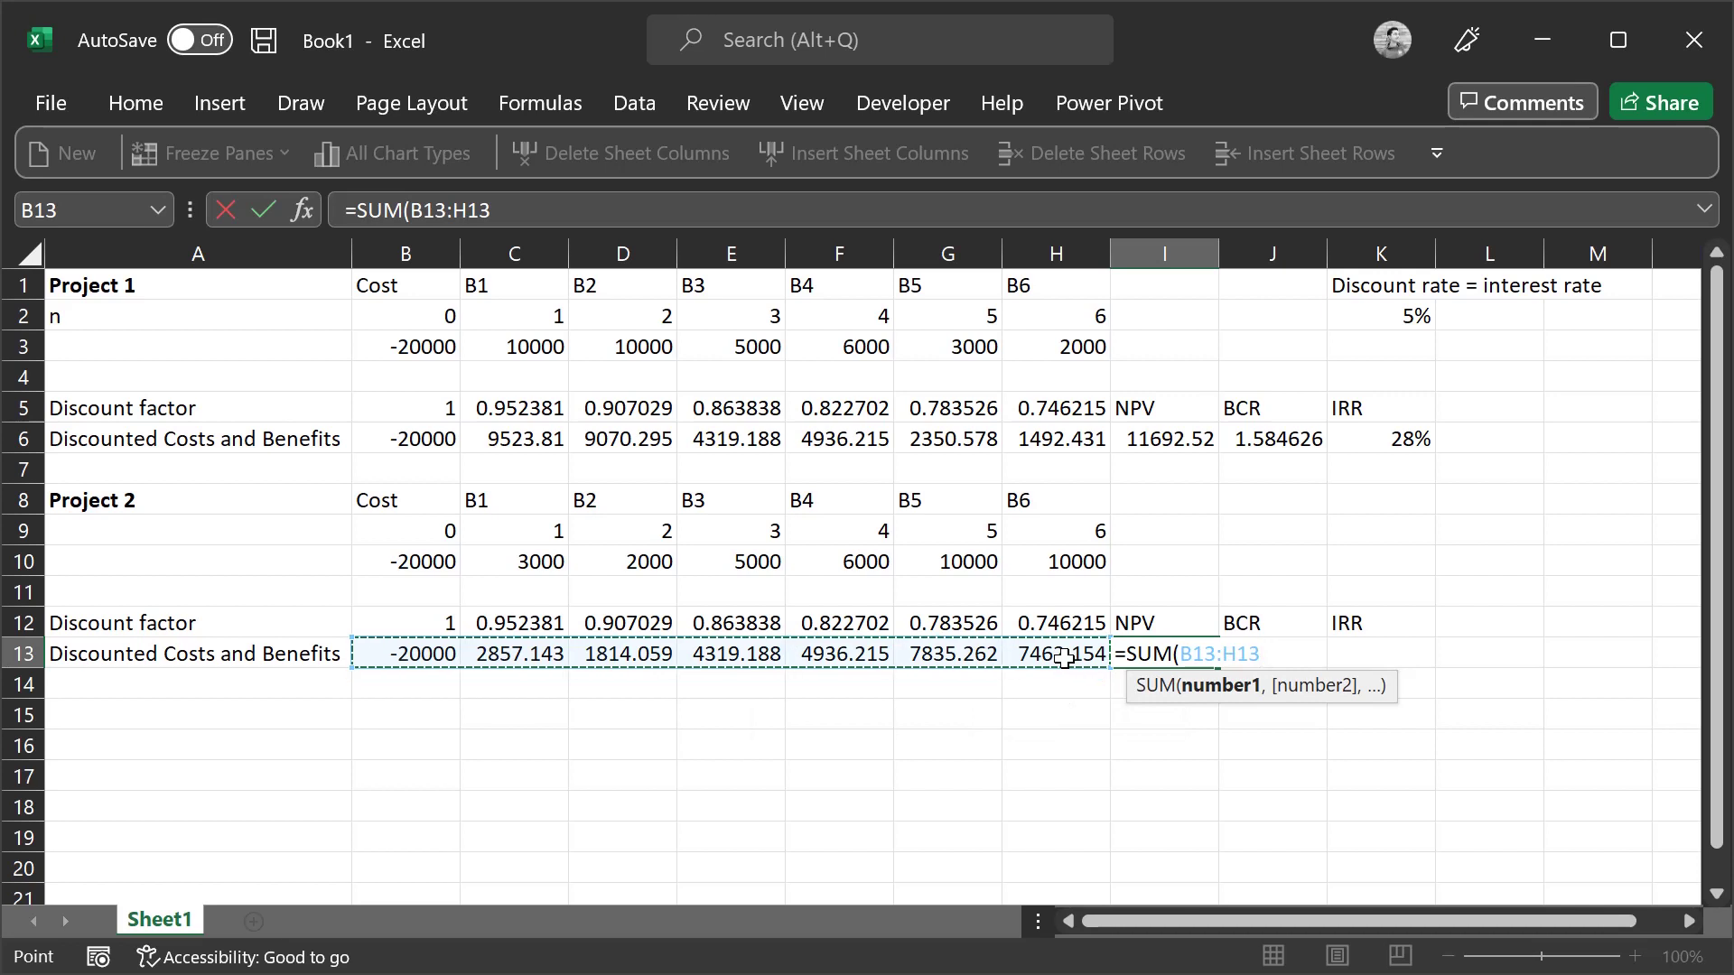
pyautogui.write(')')
pyautogui.press('Return')
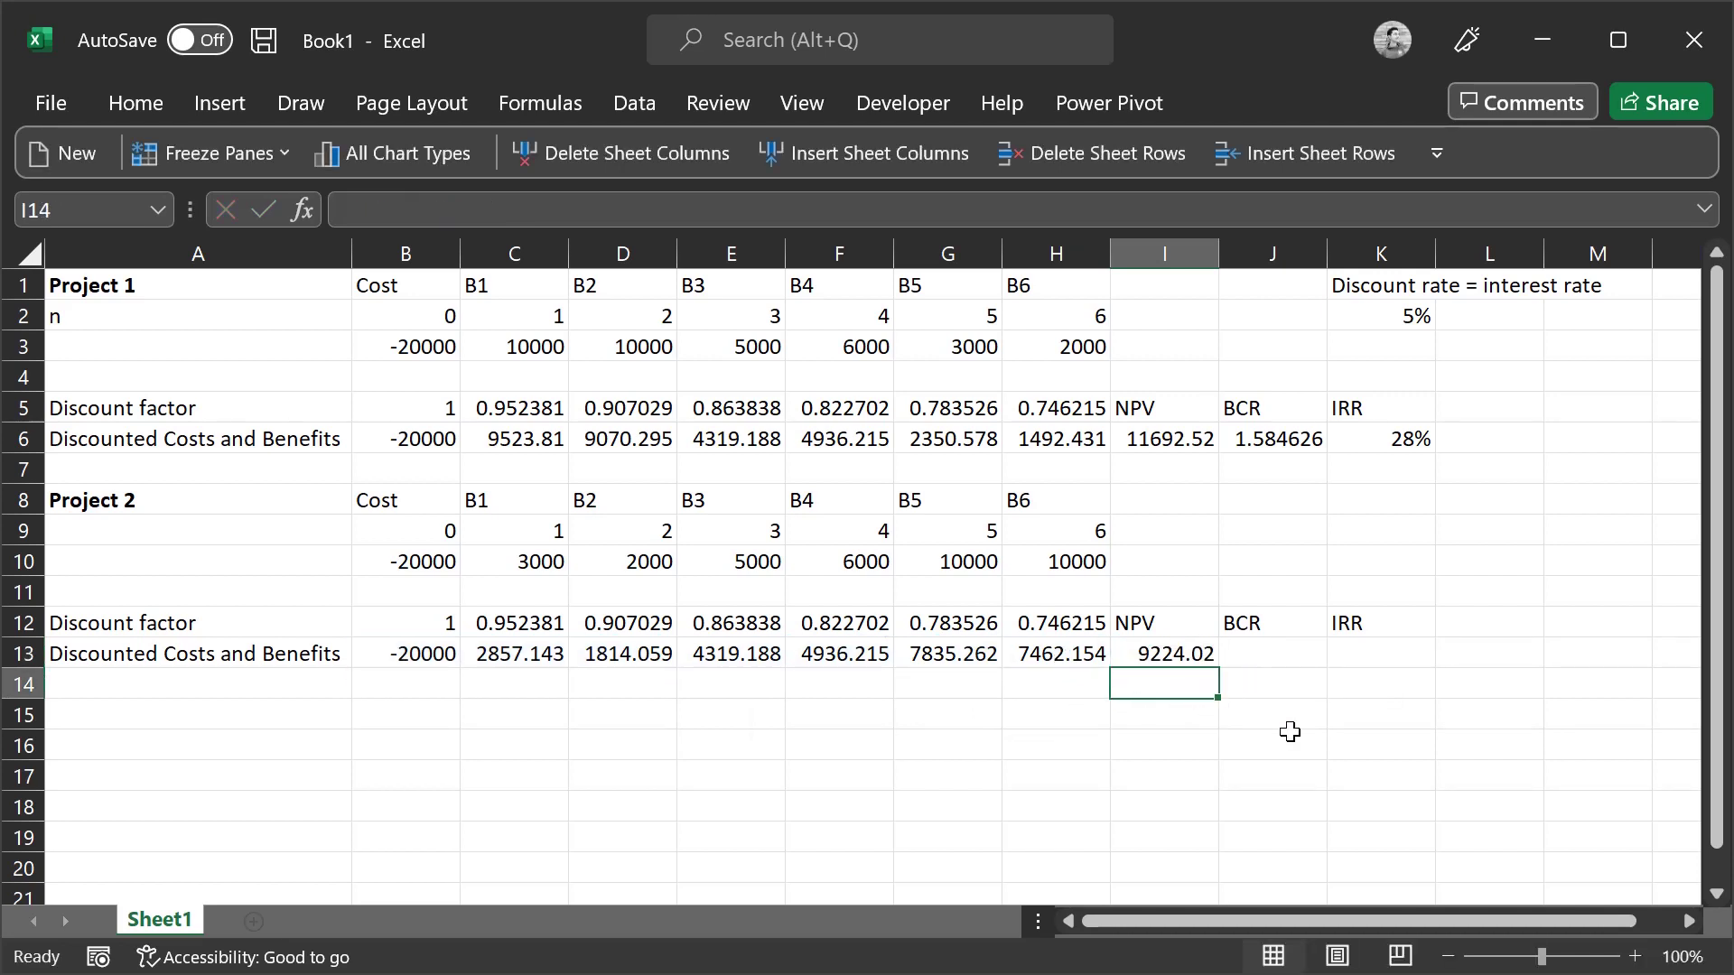
pyautogui.click(1270, 657)
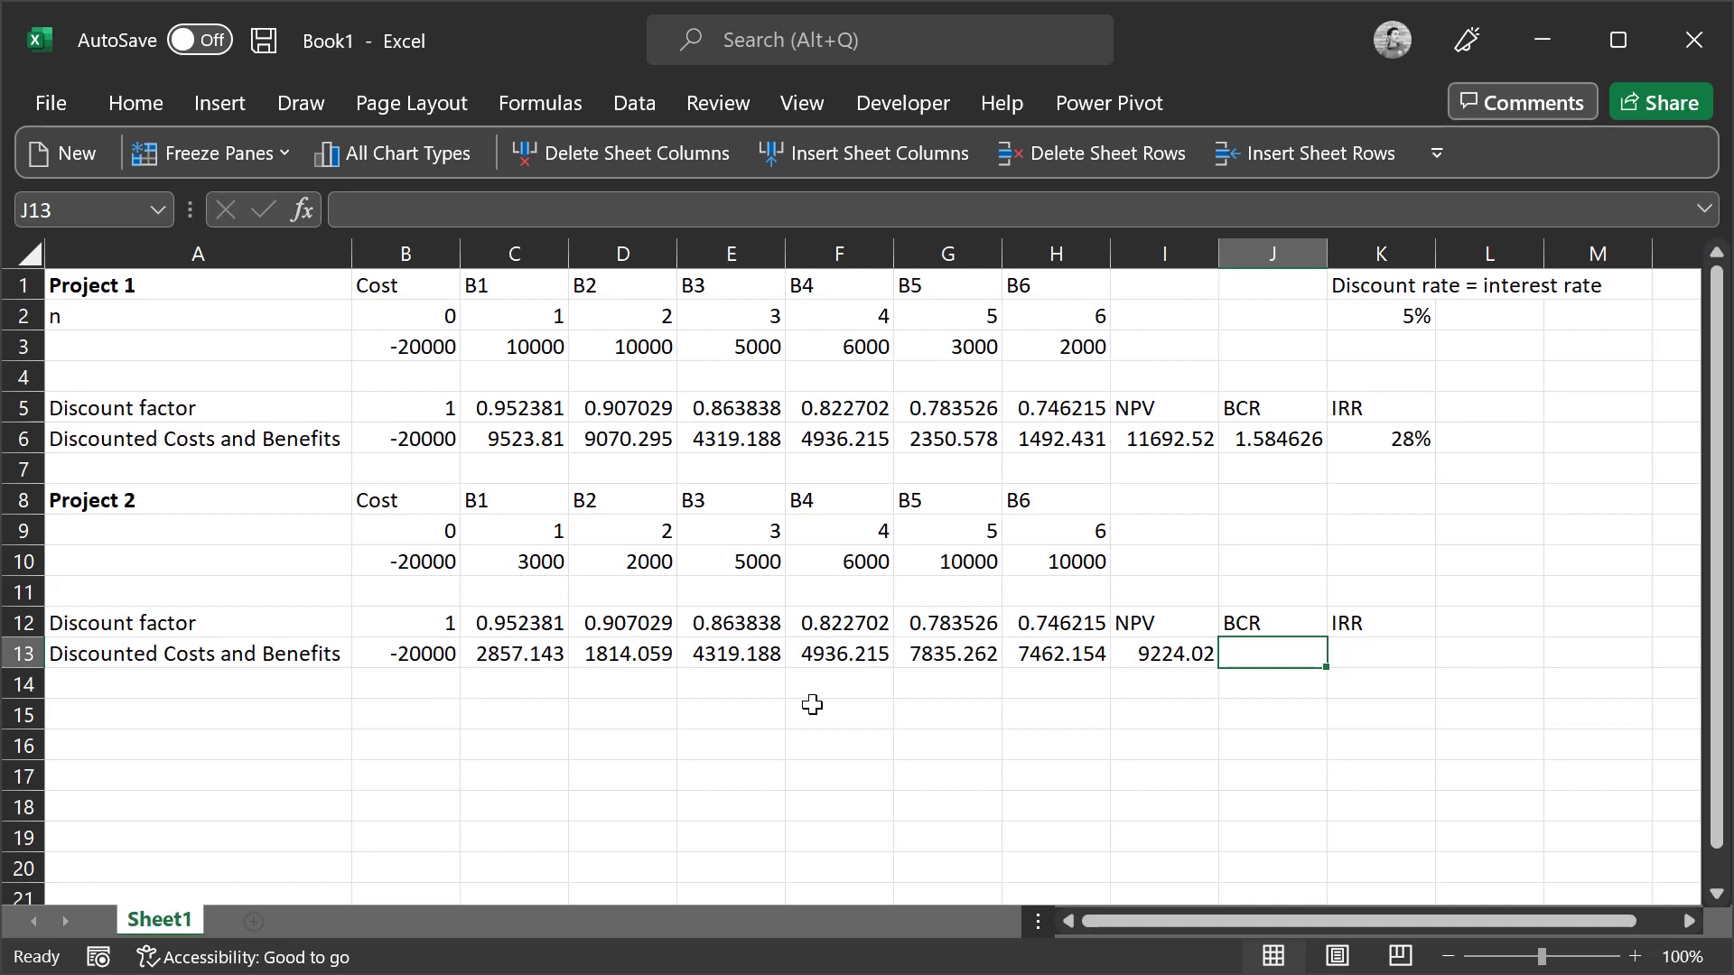
# Enter =SUM(C13:H13)/20000 in J13, giving Project 2 a BCR of 1.461201
pyautogui.write('=sum')
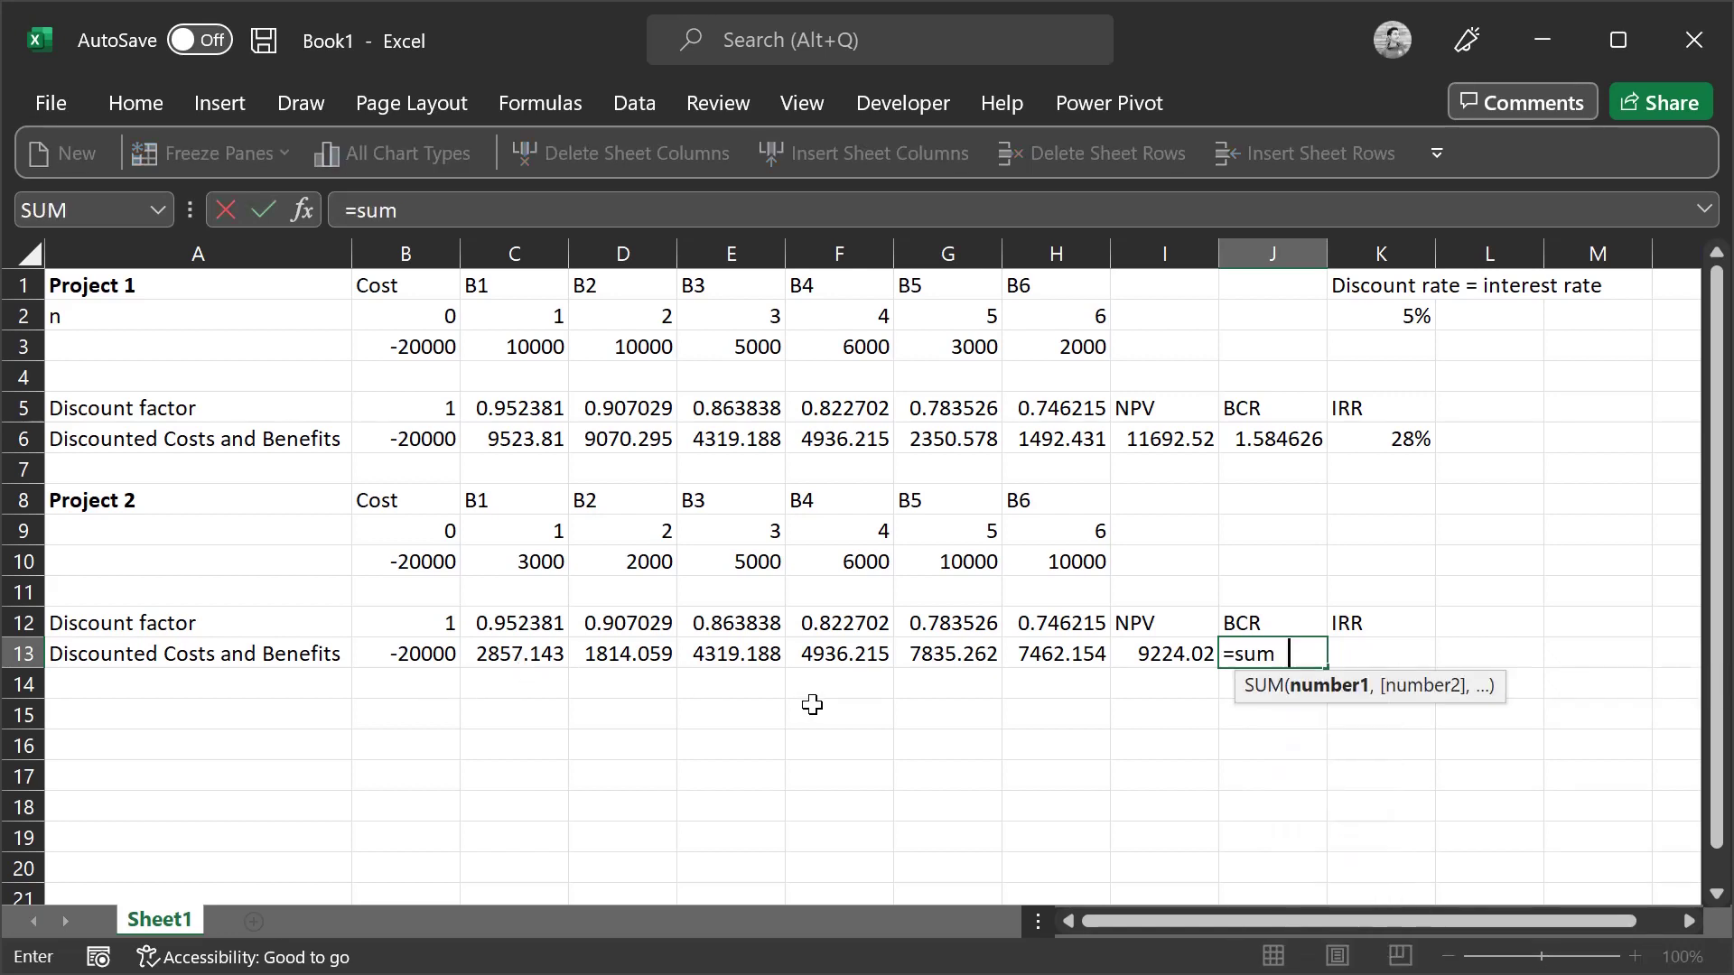
pyautogui.moveTo(486, 651); pyautogui.dragTo(1104, 656)
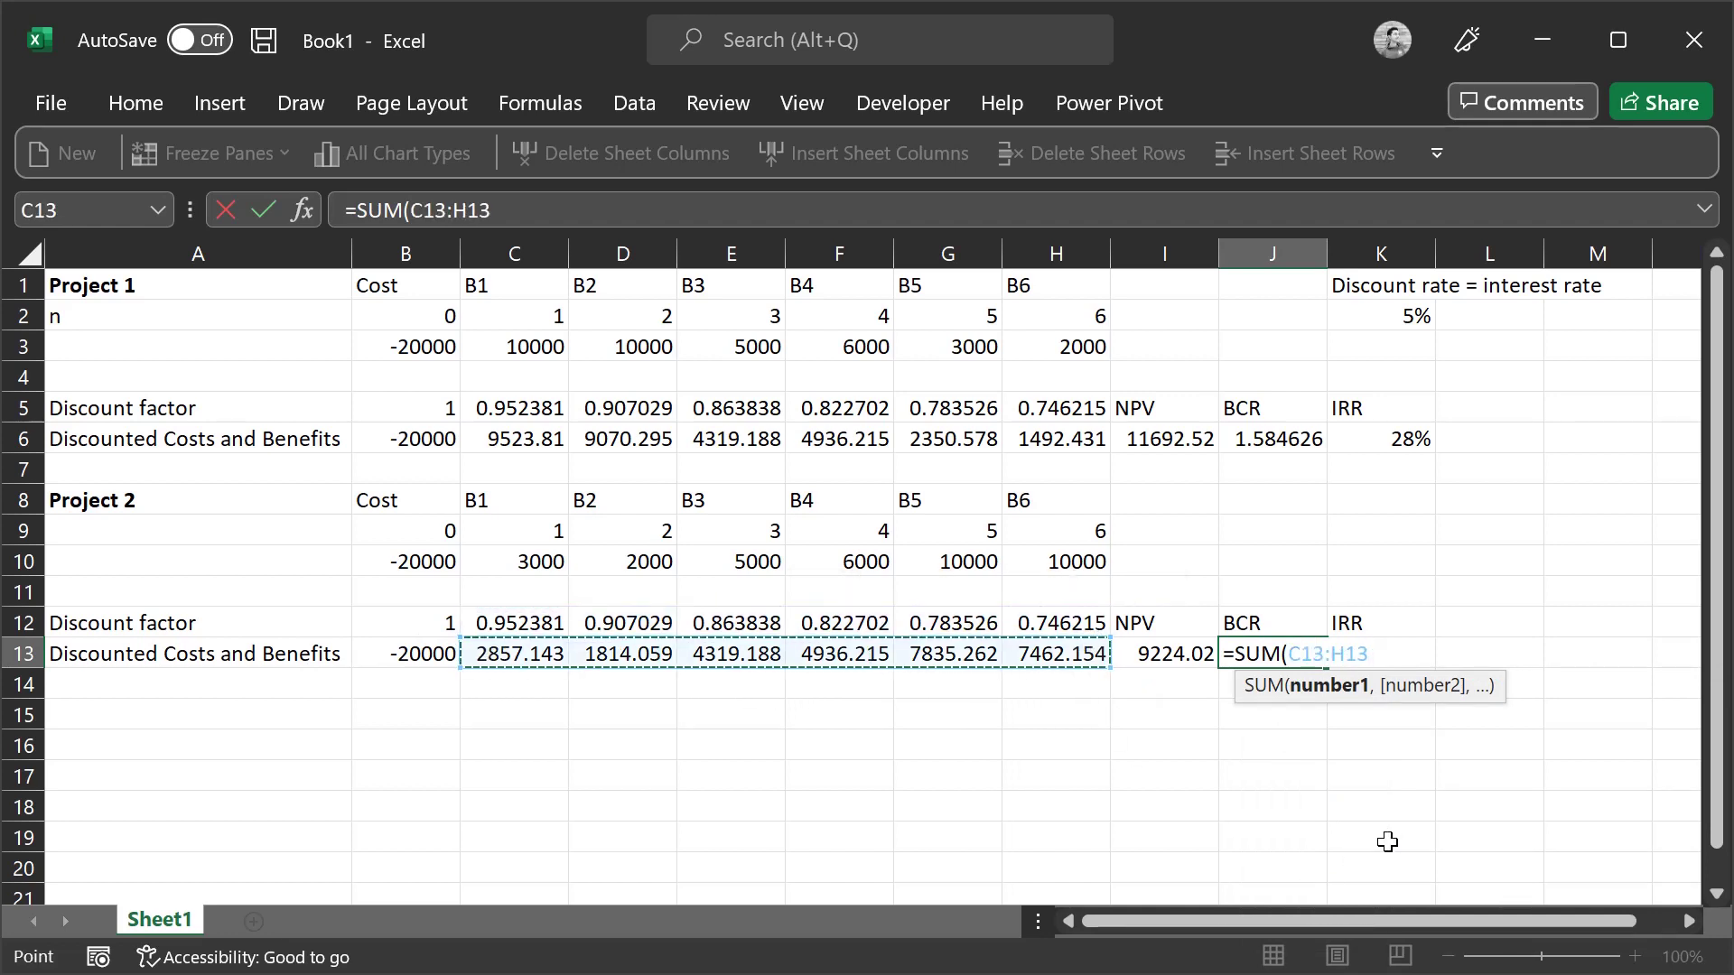
pyautogui.write(')')
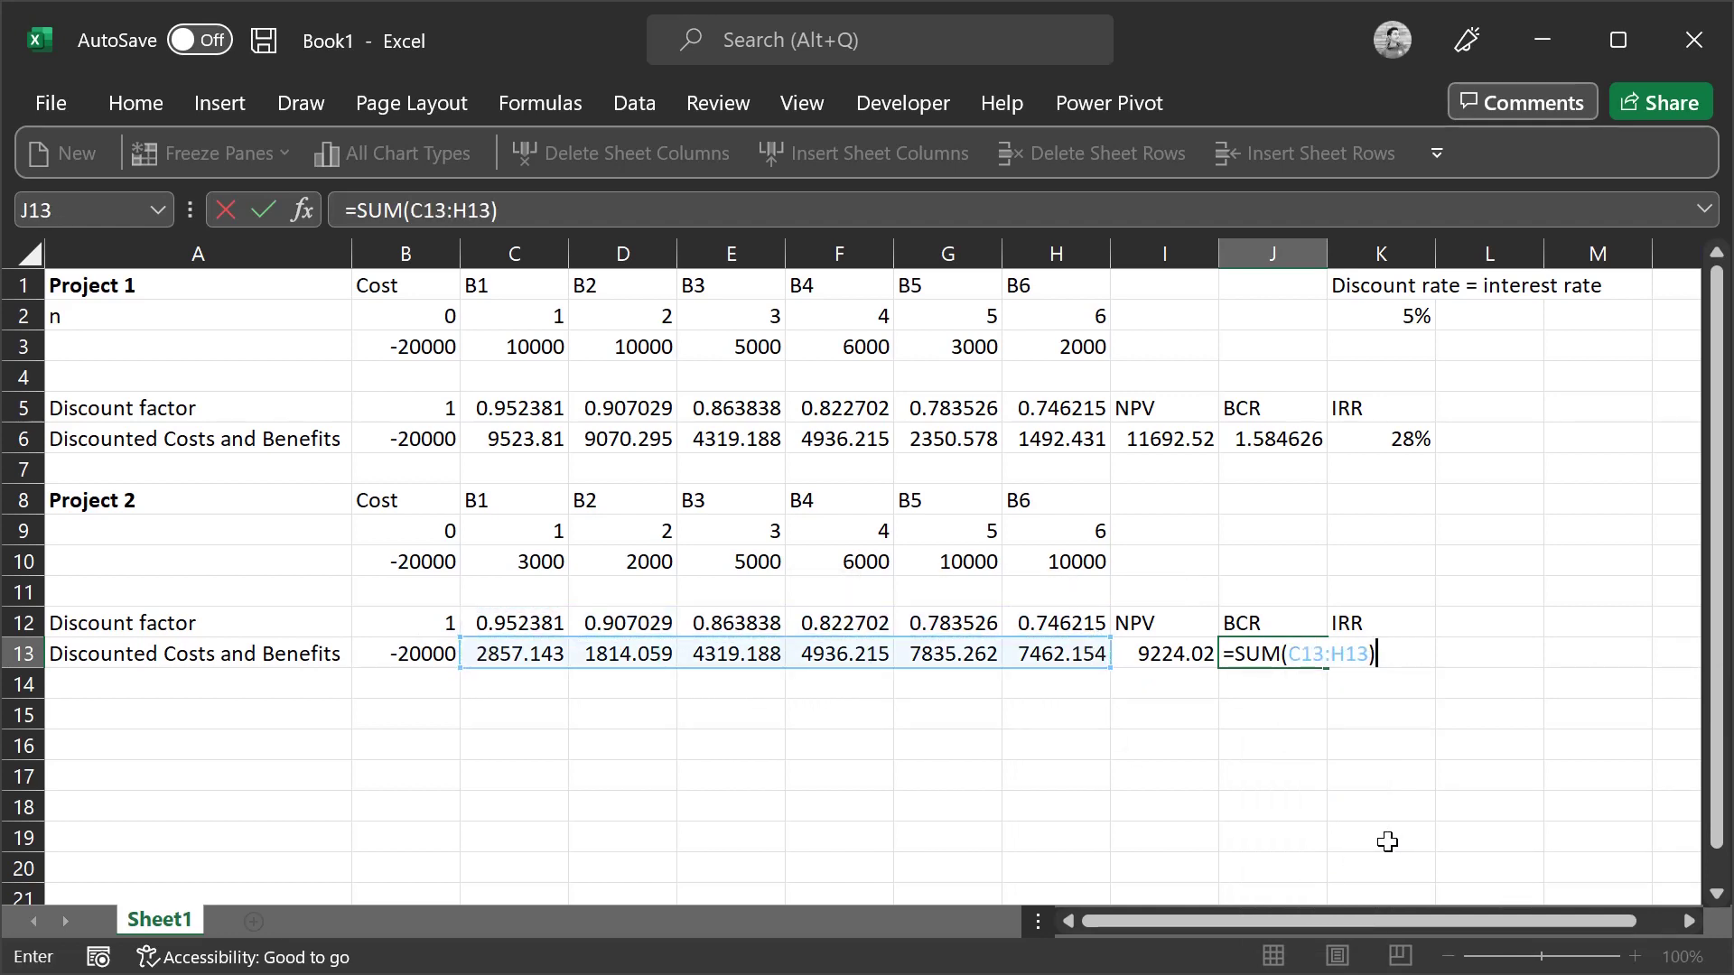
pyautogui.write('/20000')
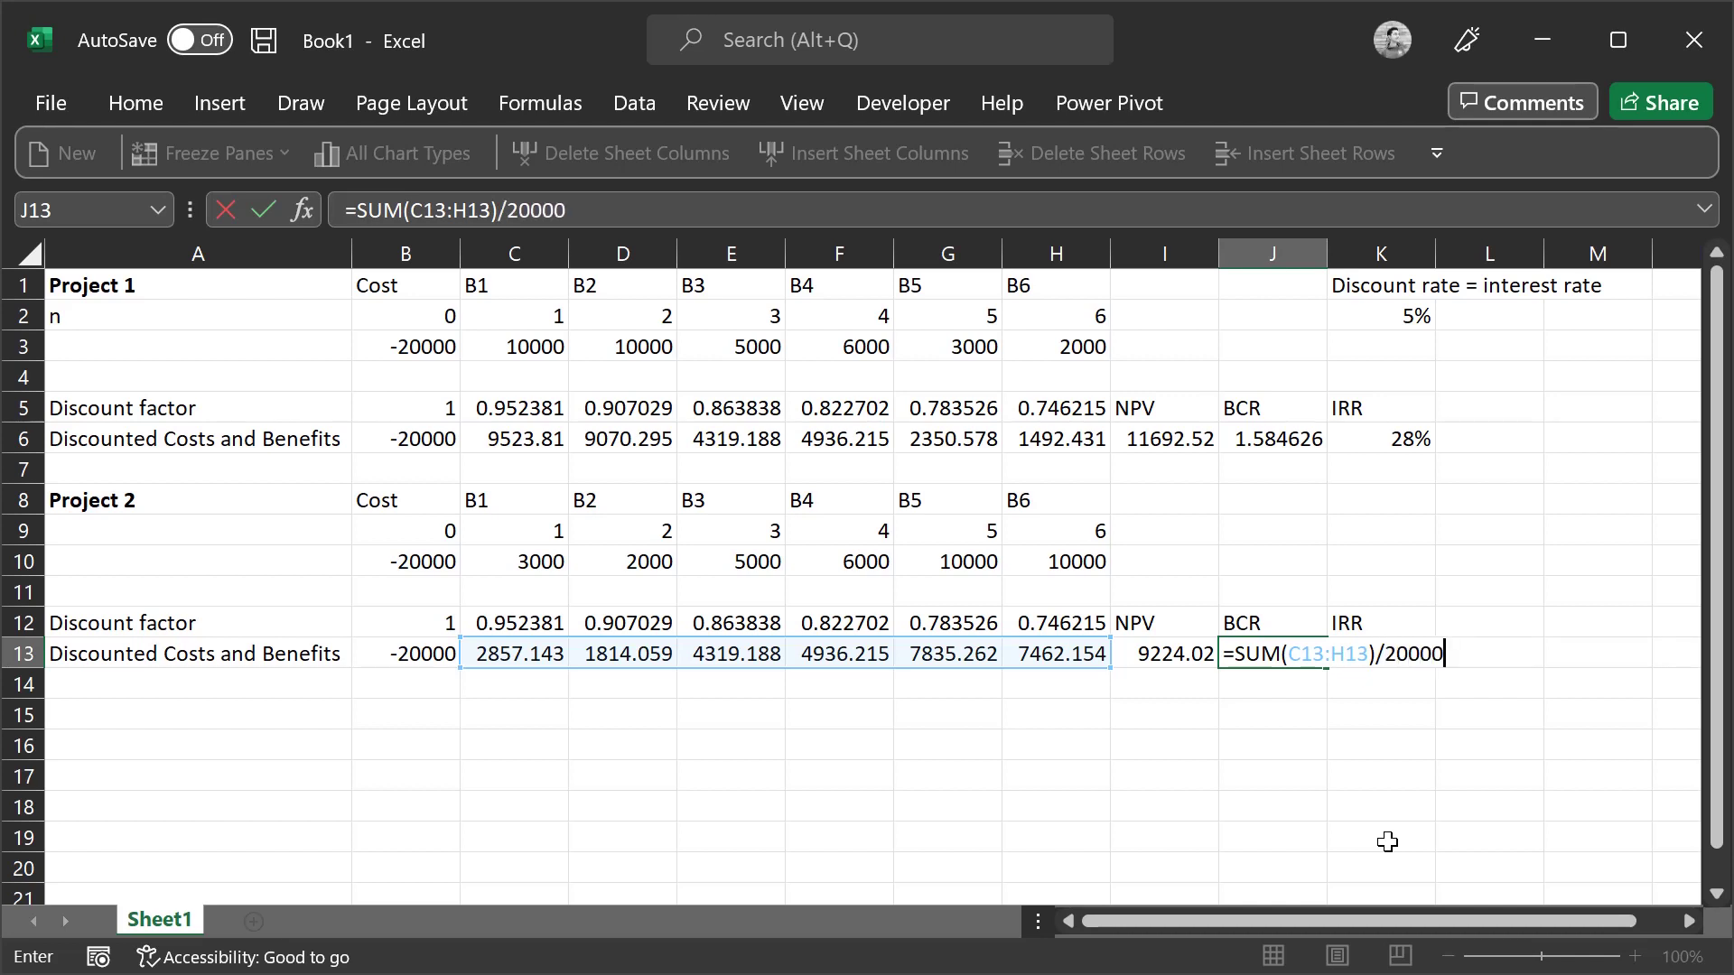
pyautogui.press('Return')
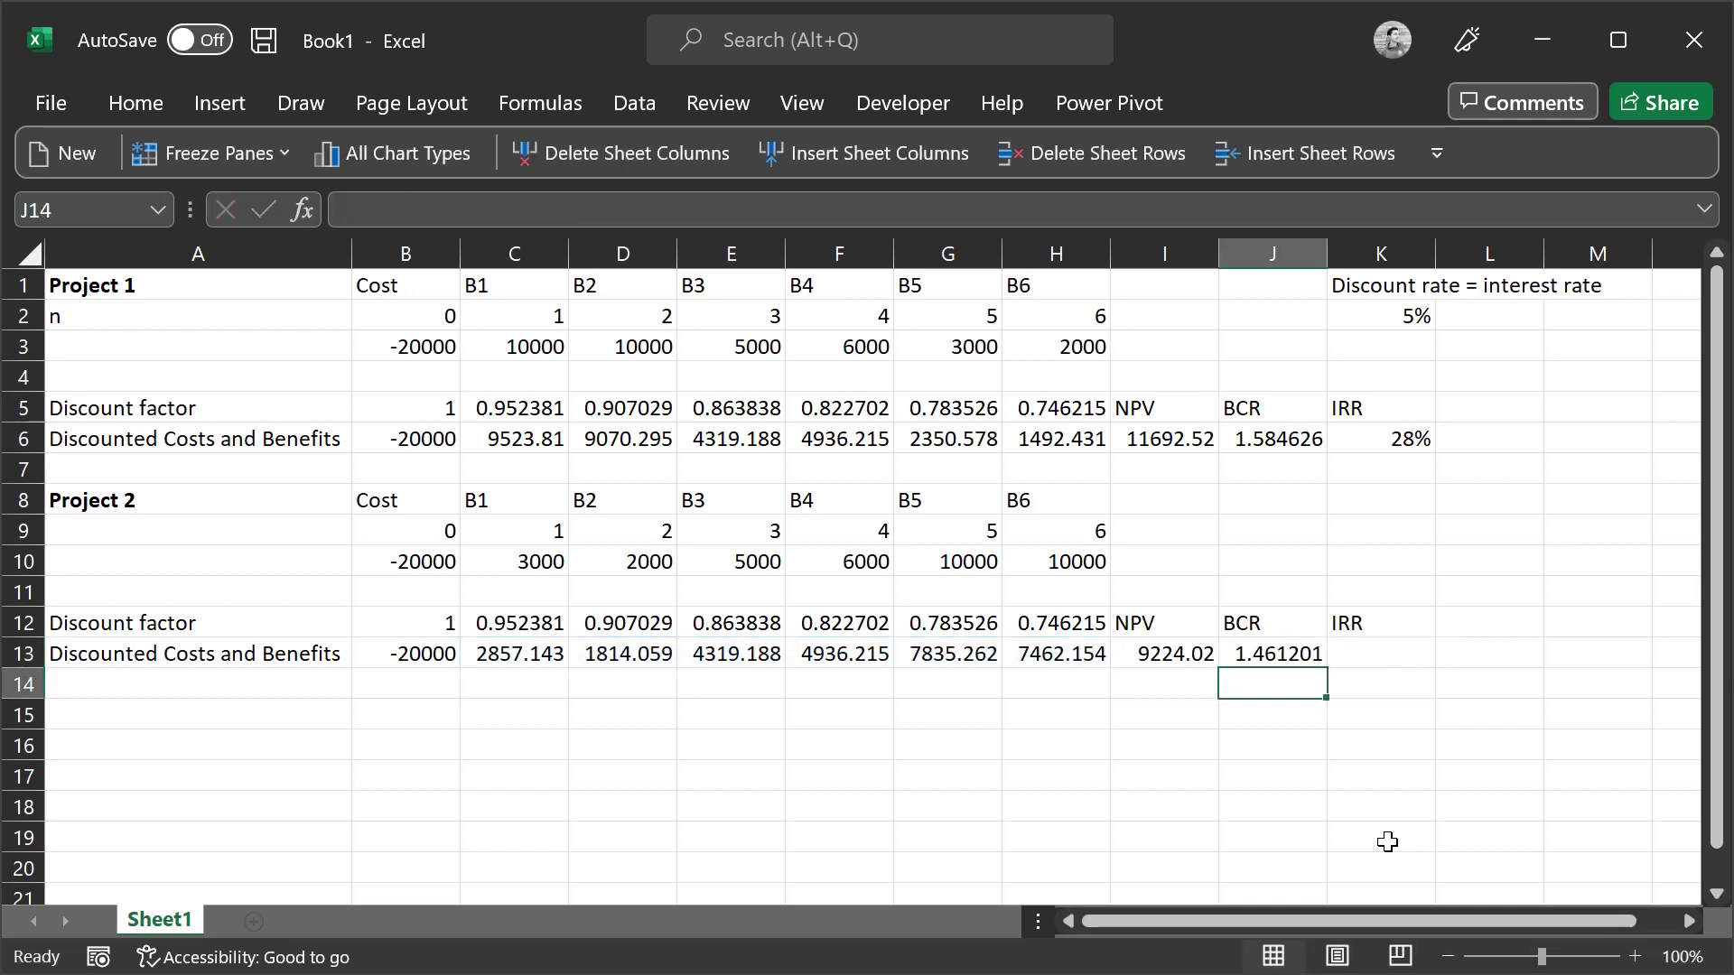
pyautogui.click(1375, 656)
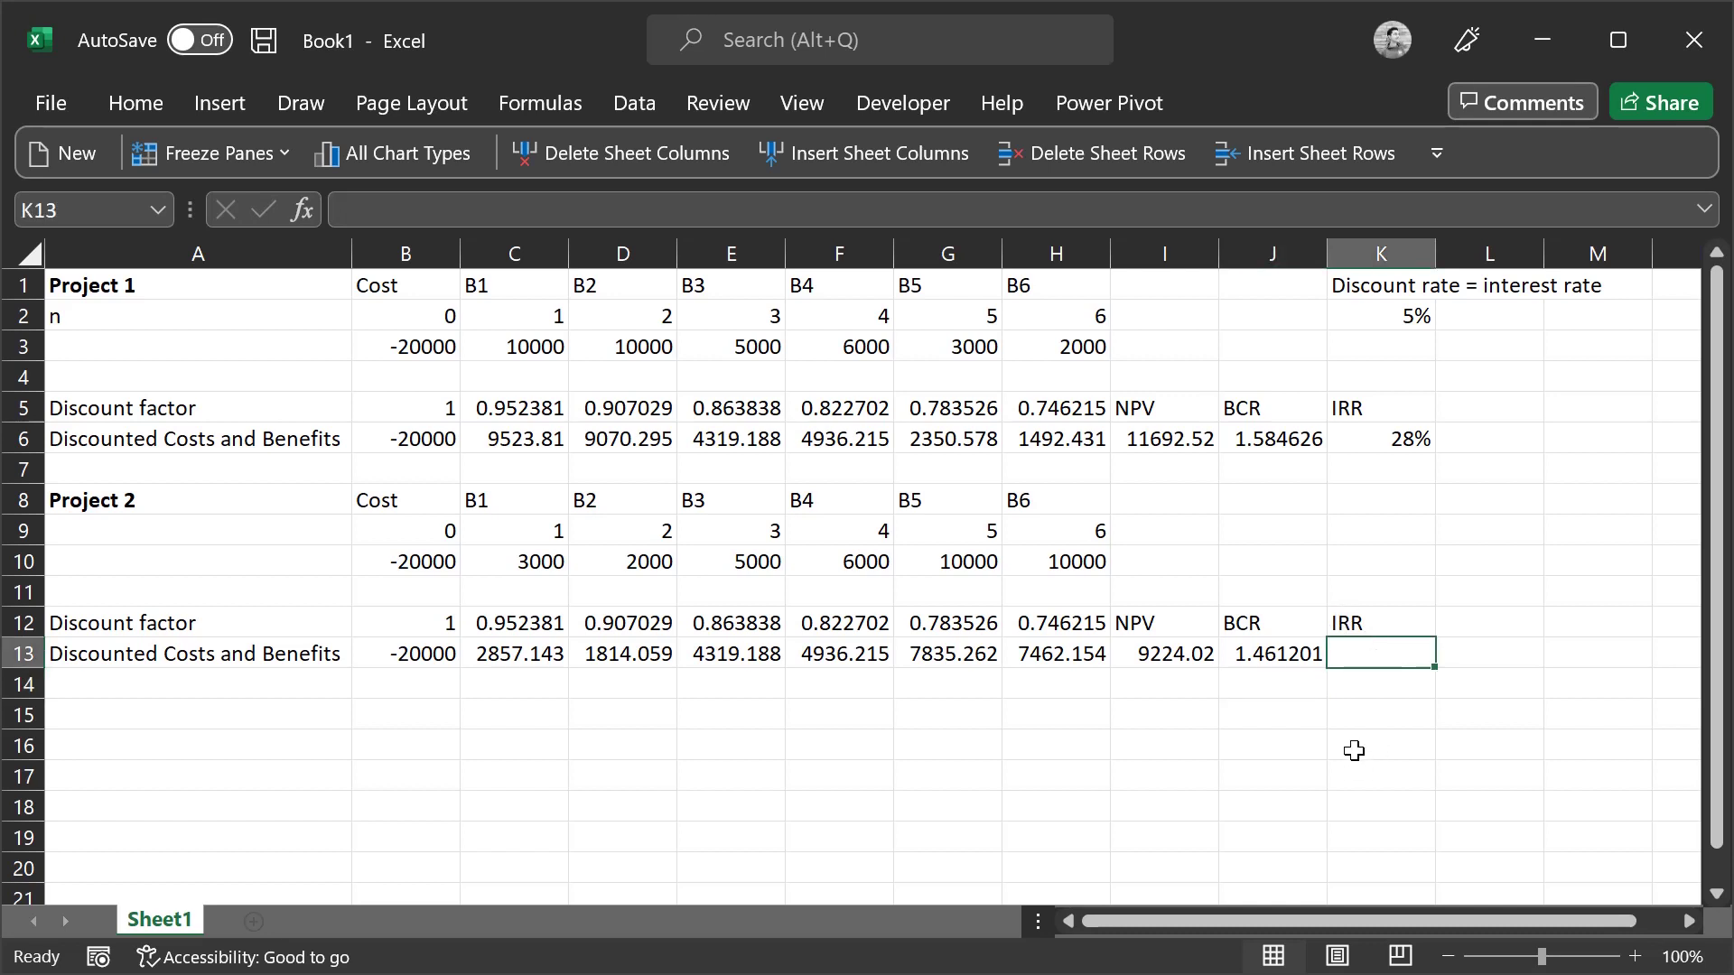
# Enter =IRR(B10:H10) in K13 to get Project 2's IRR of 15%
pyautogui.write('=')
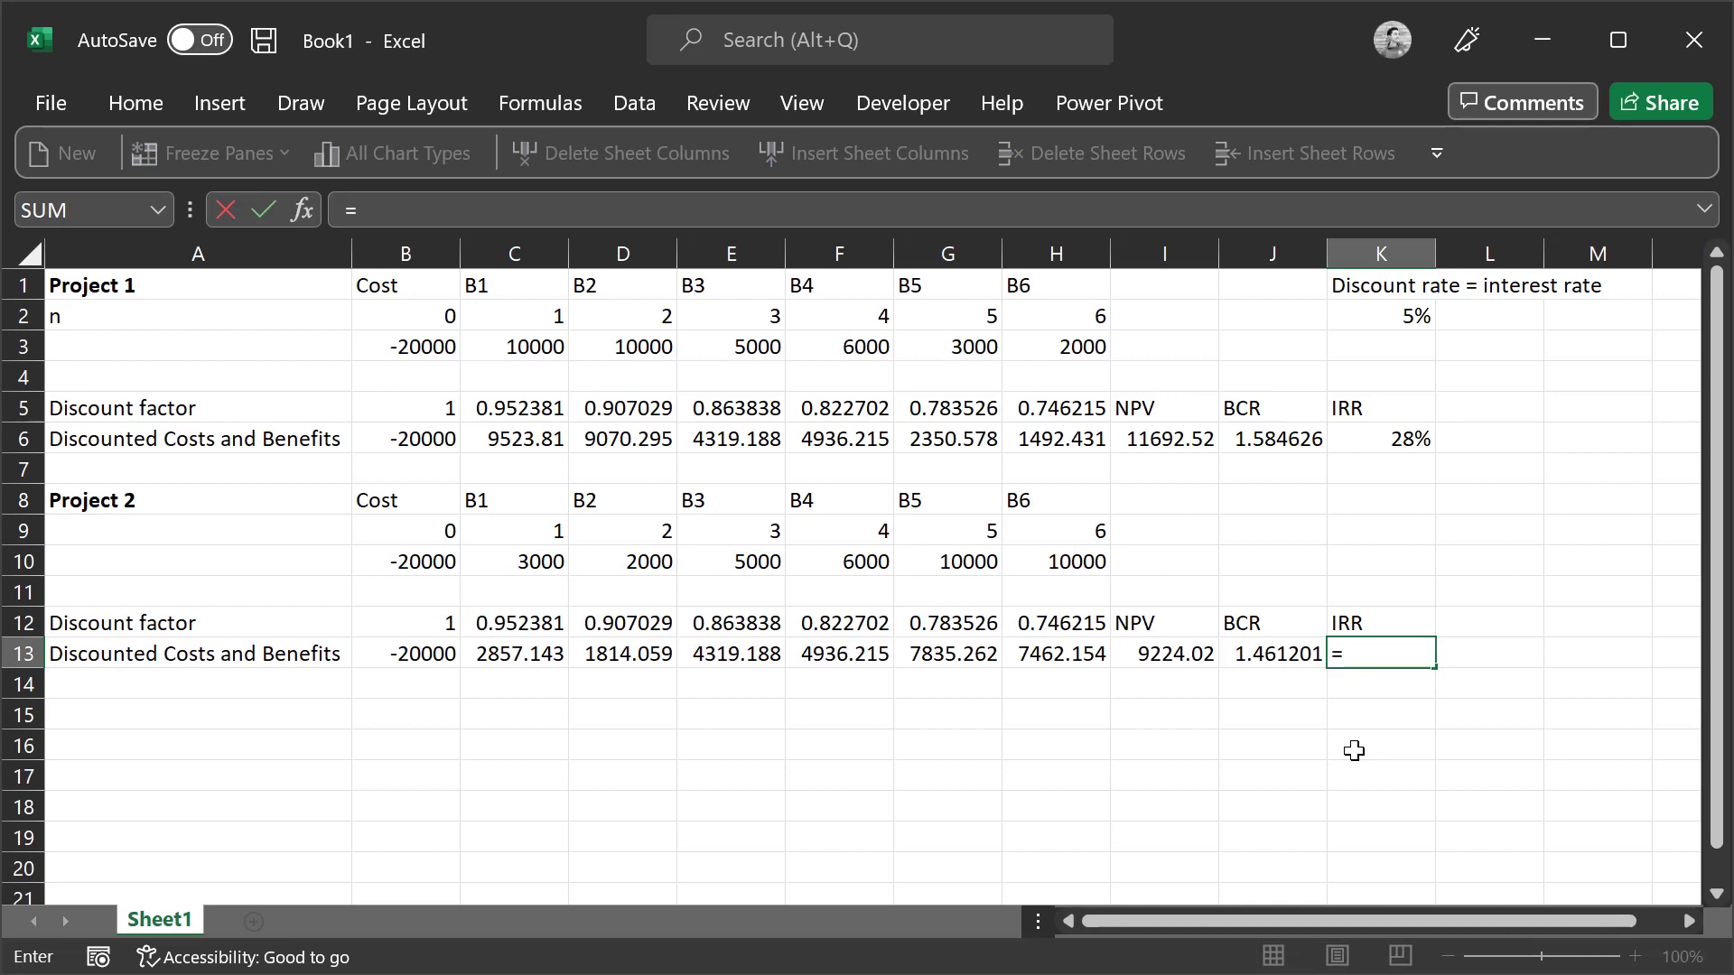
pyautogui.write('i')
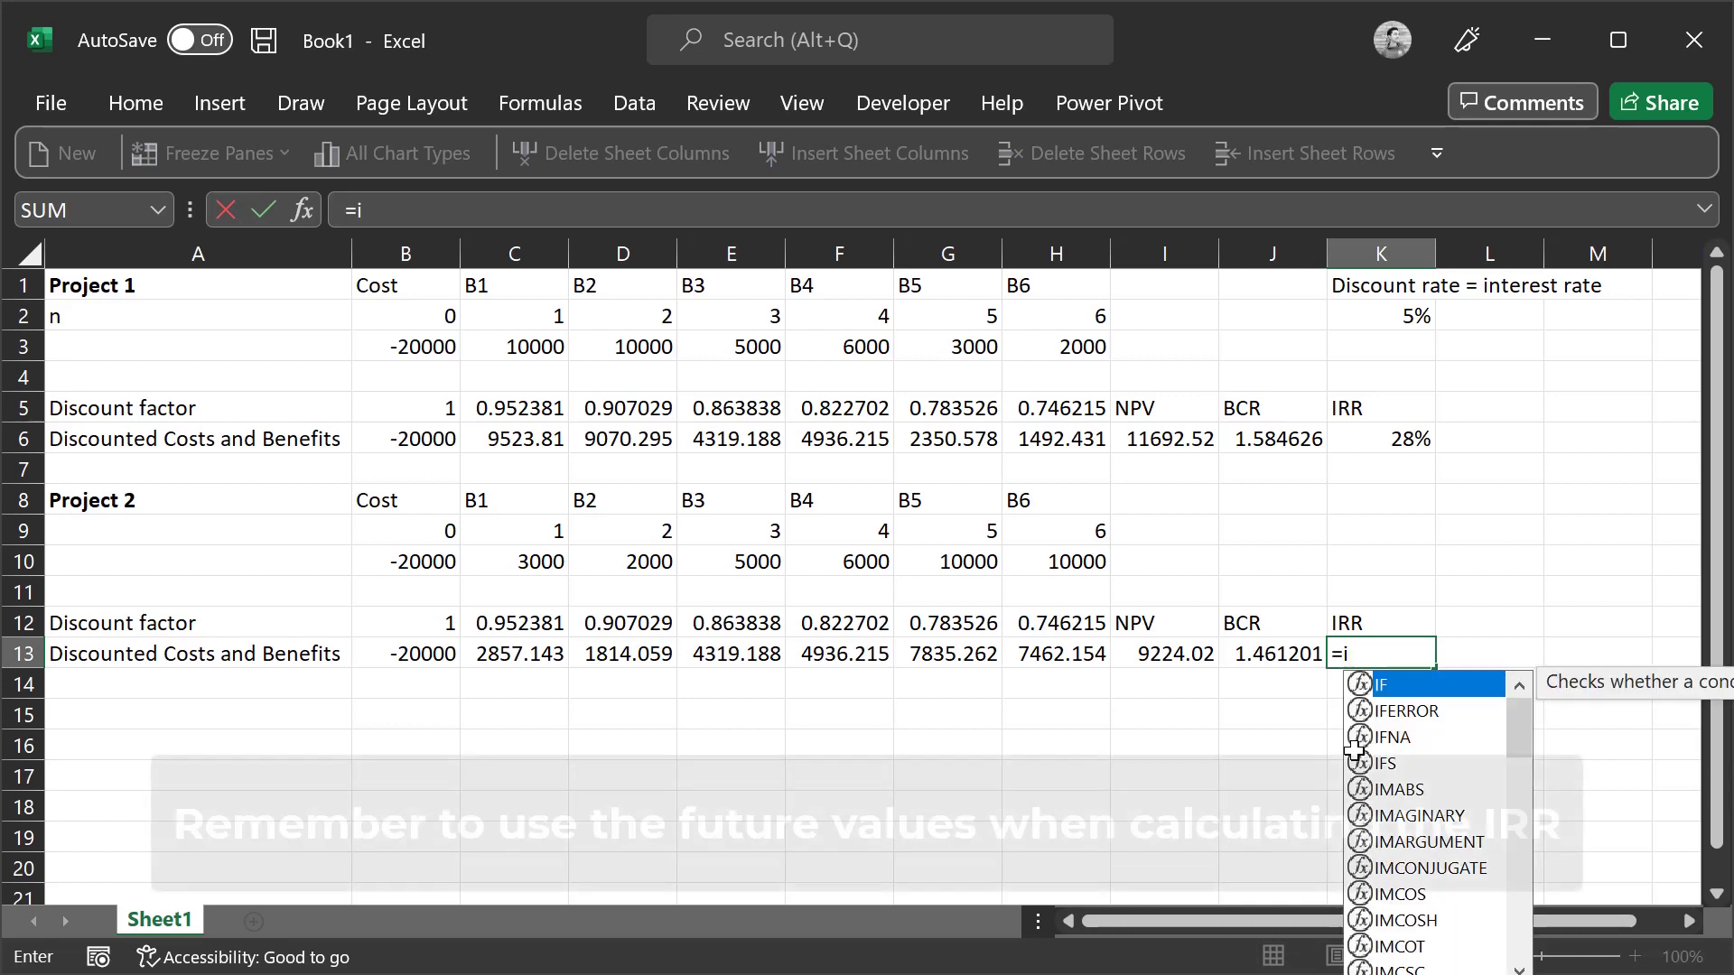
pyautogui.write('rr')
pyautogui.press('Tab')
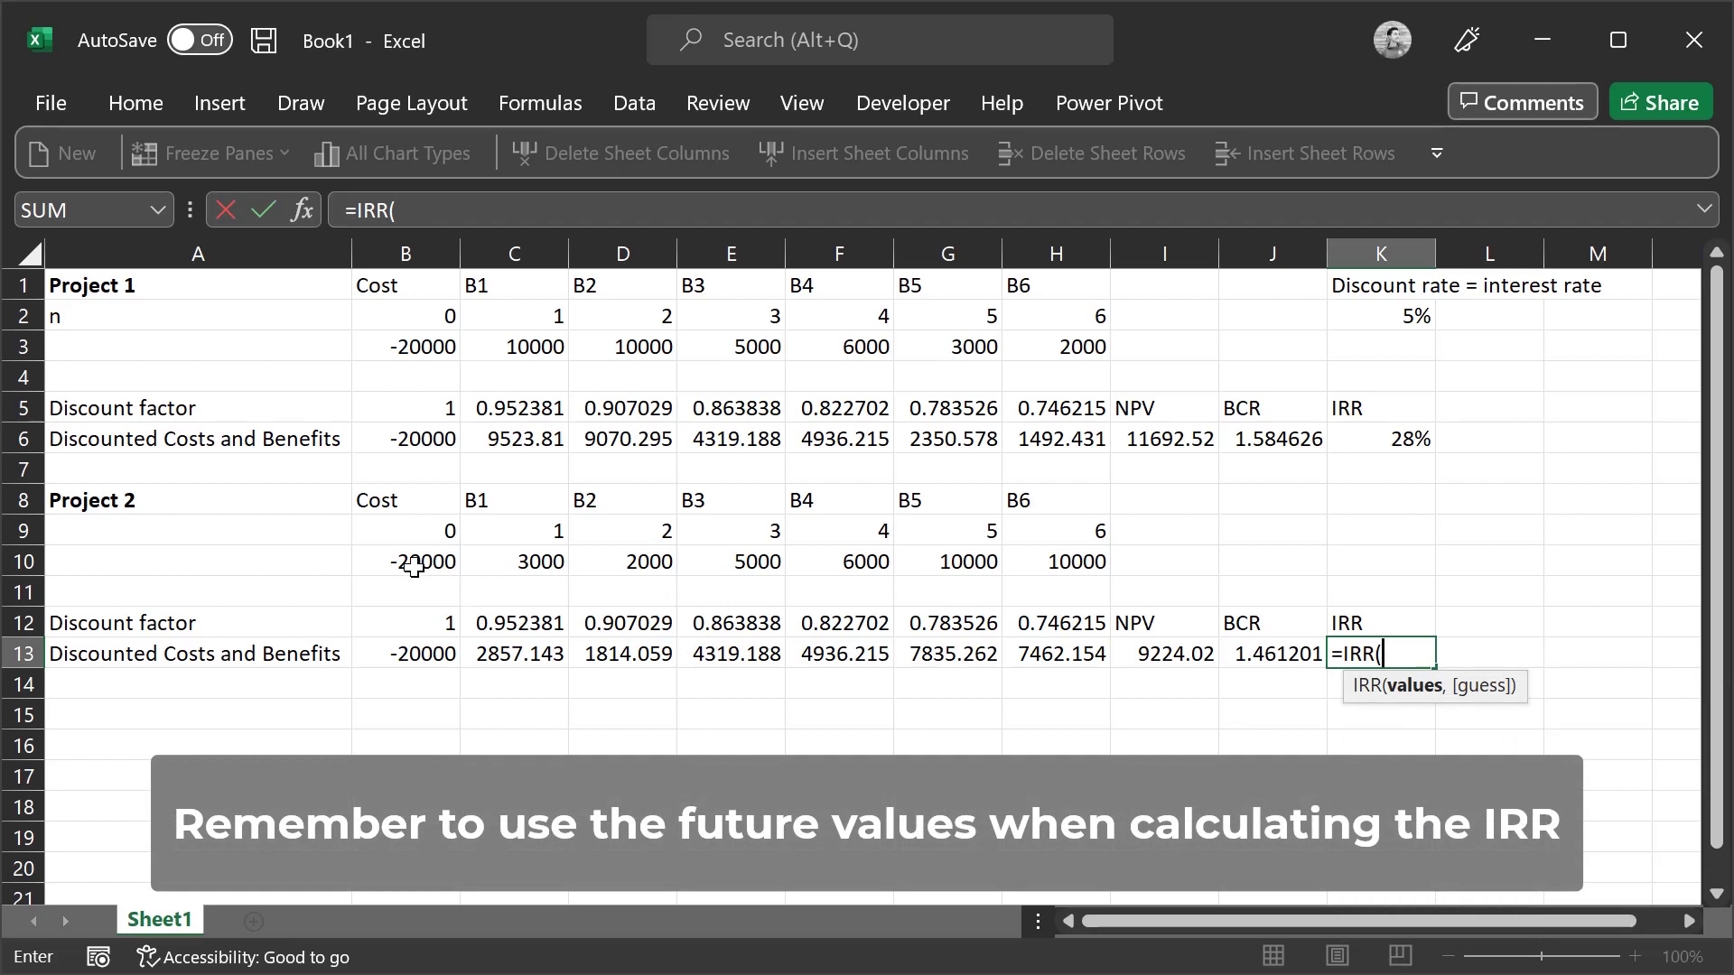
pyautogui.moveTo(415, 565); pyautogui.dragTo(1074, 563)
pyautogui.write(')')
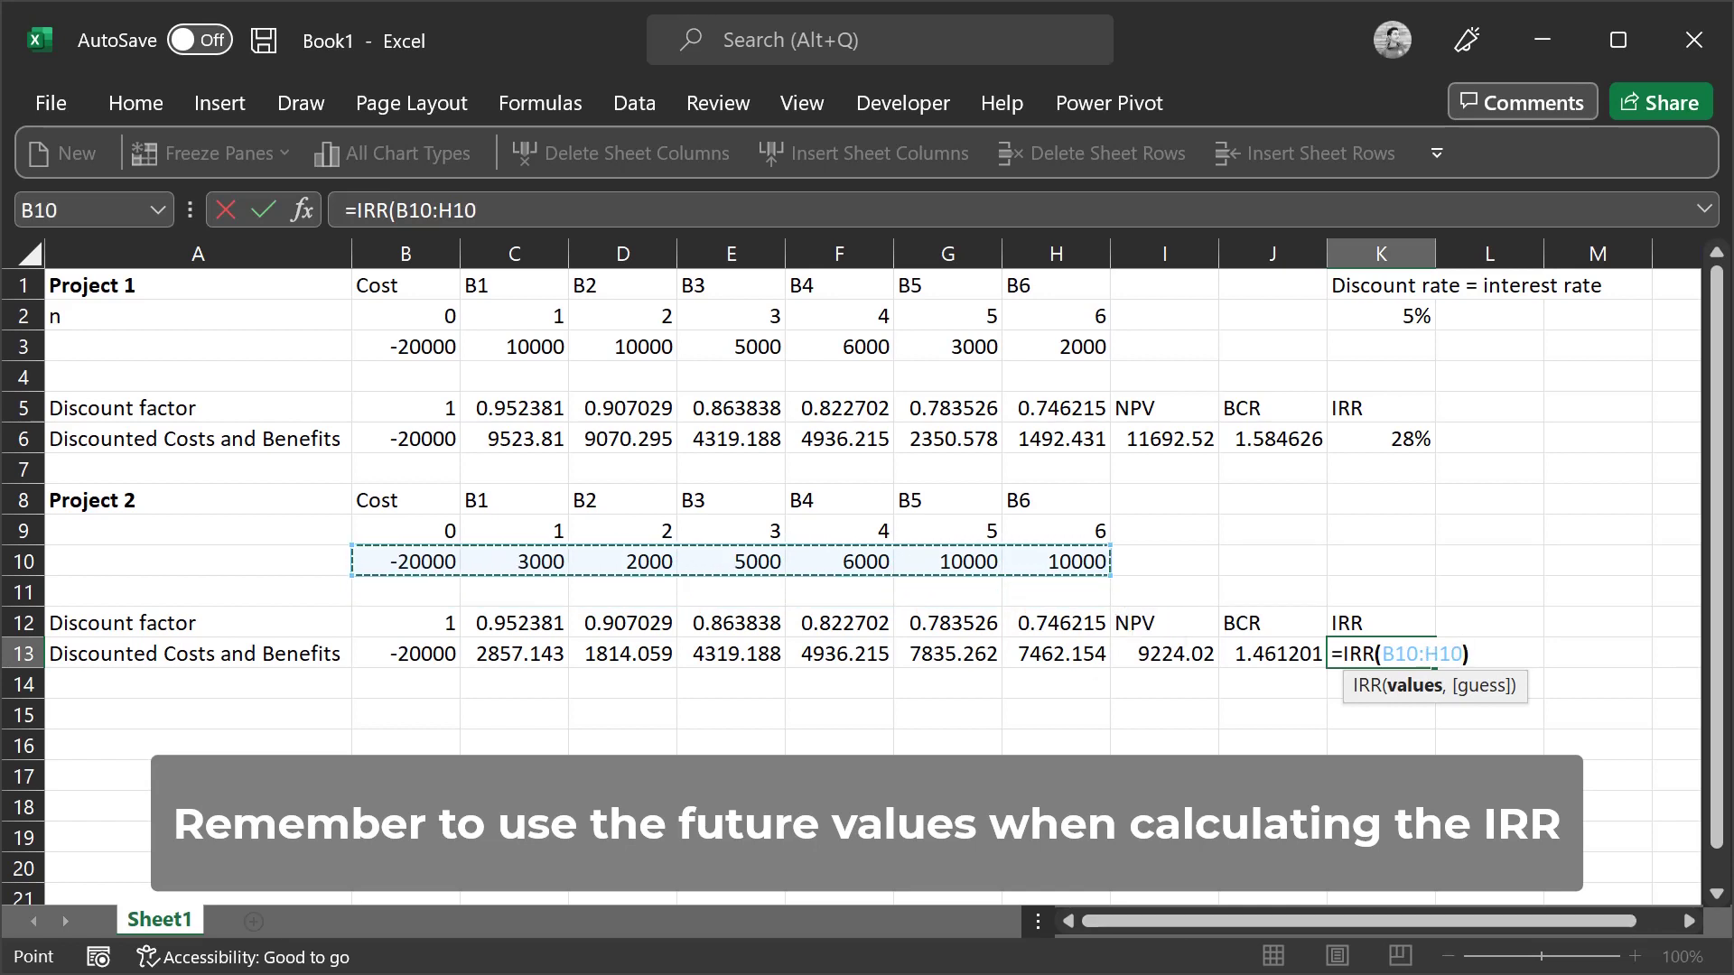
pyautogui.press('Return')
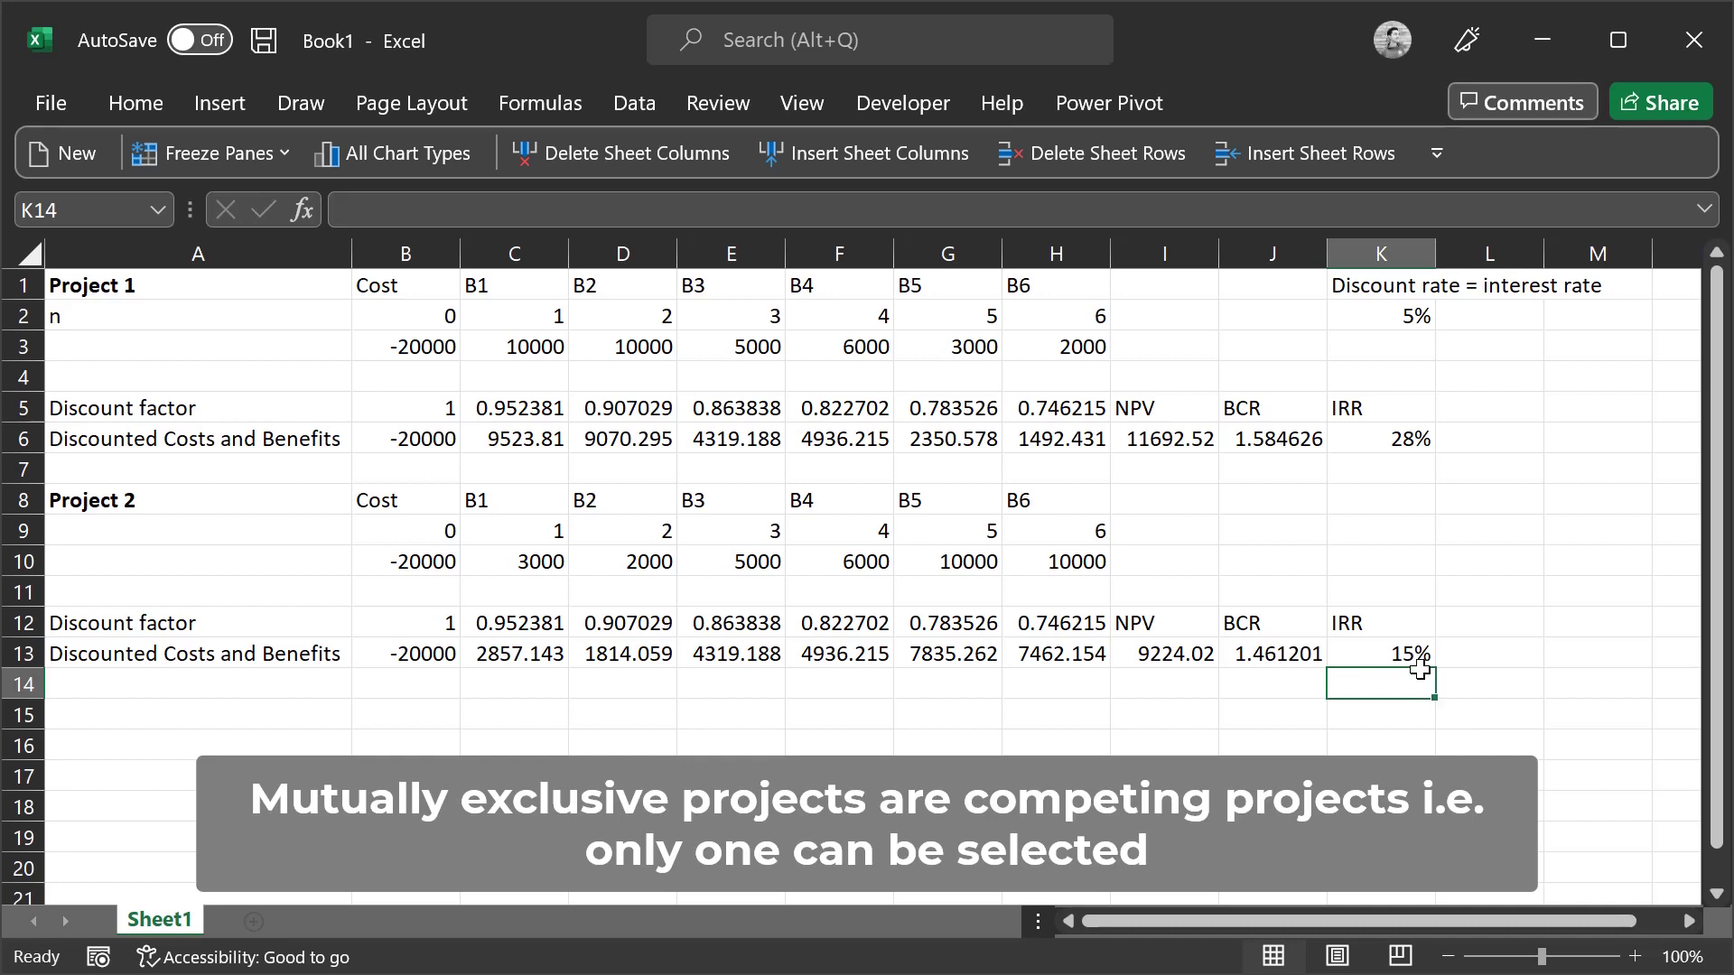
pyautogui.click(1165, 436)
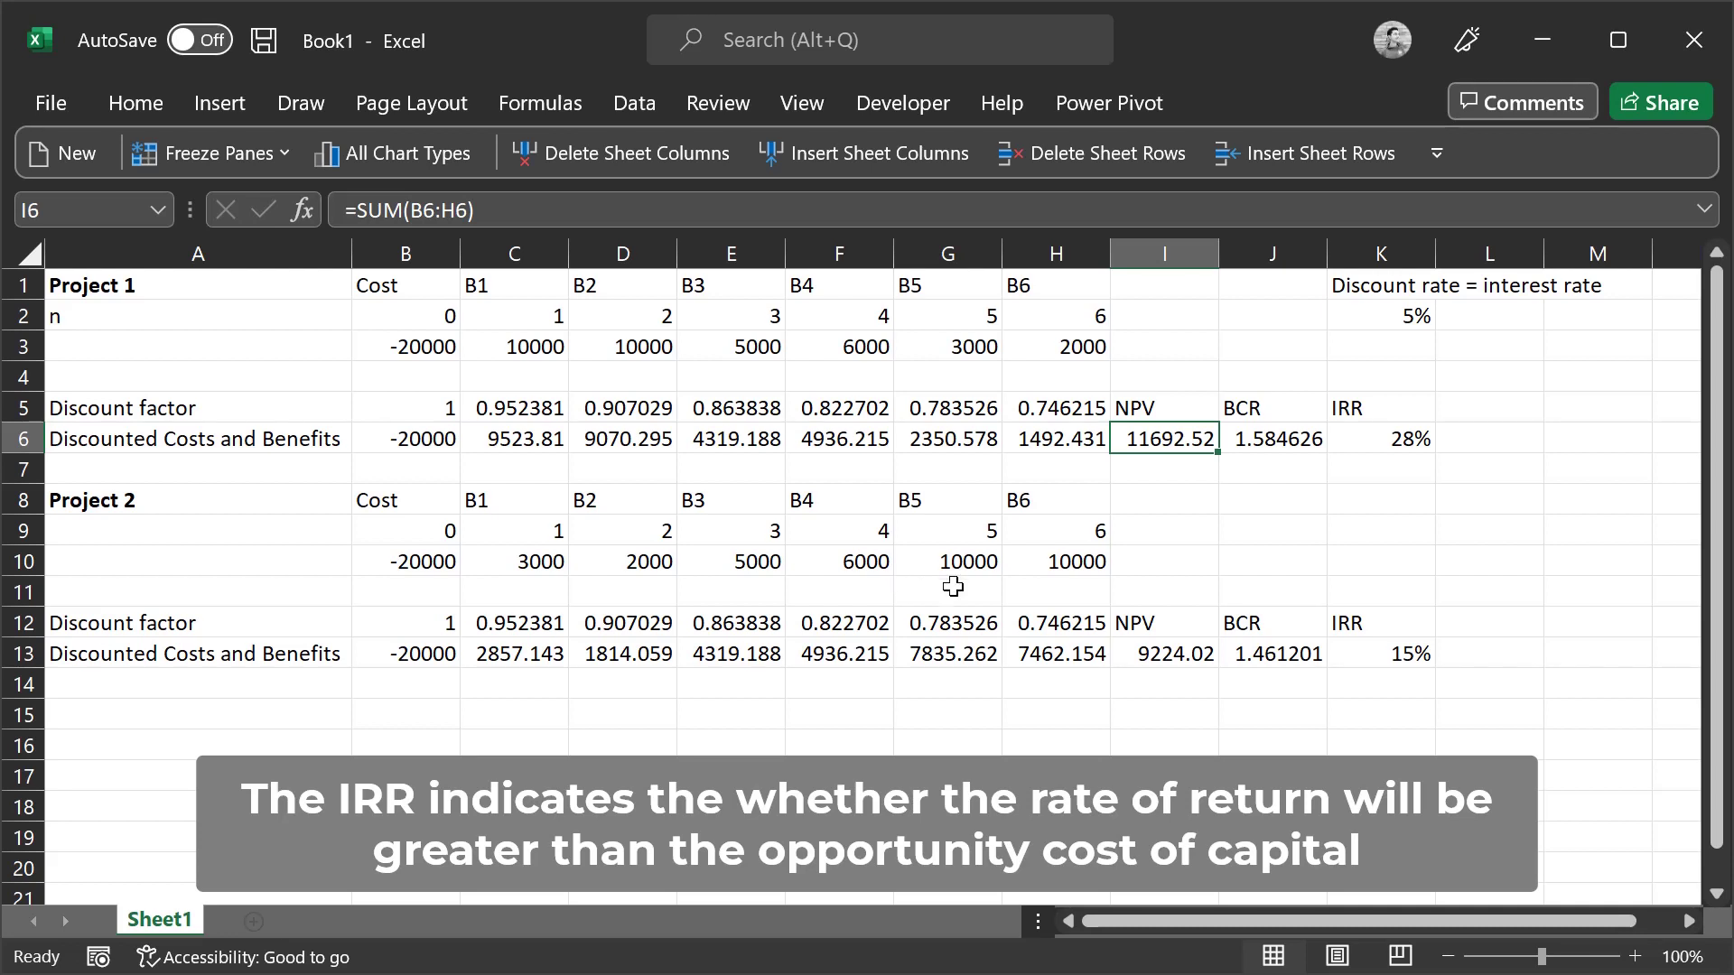
pyautogui.click(1367, 663)
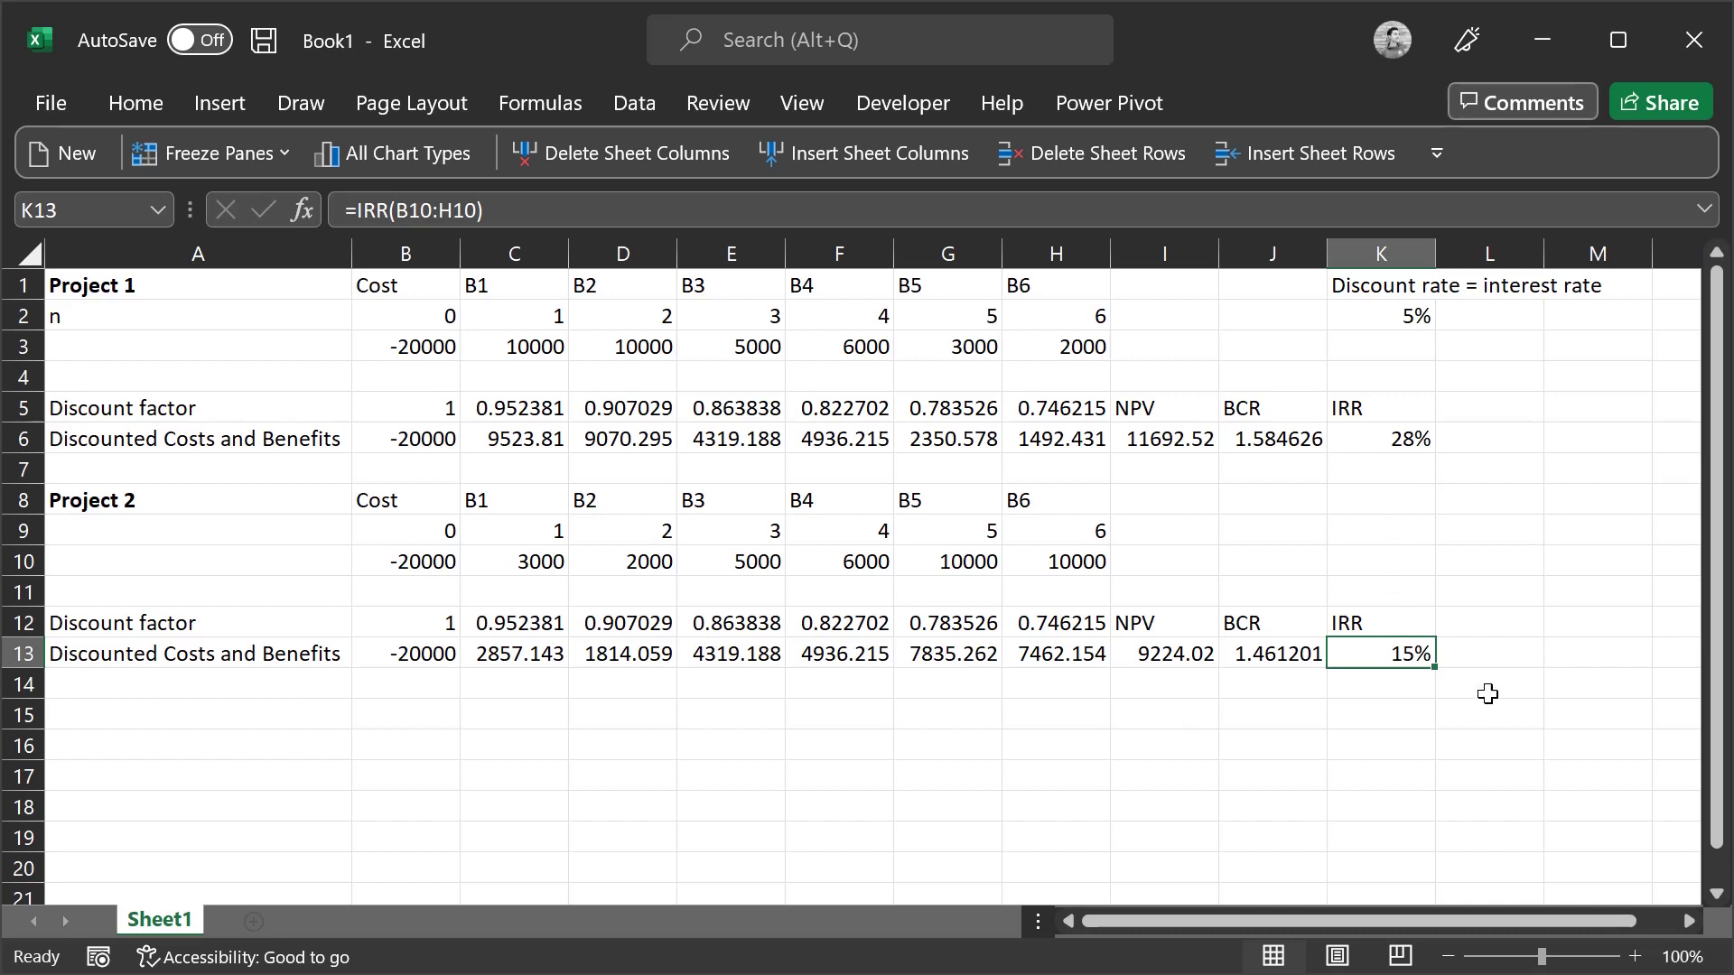
pyautogui.click(1388, 321)
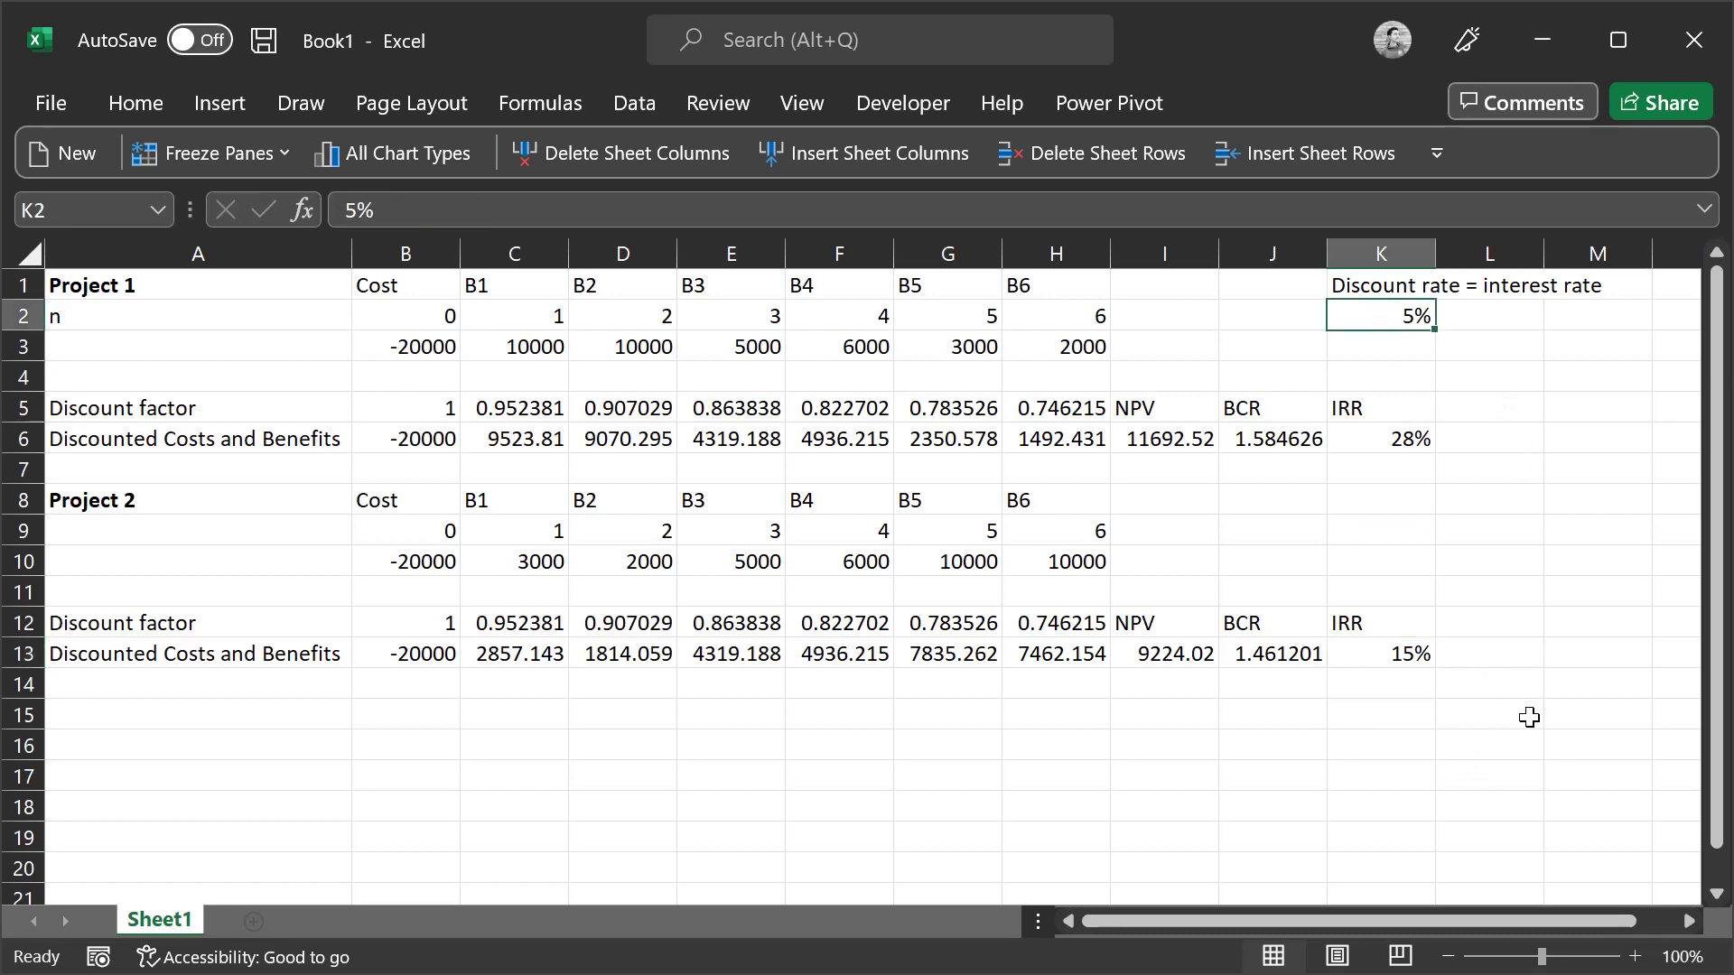